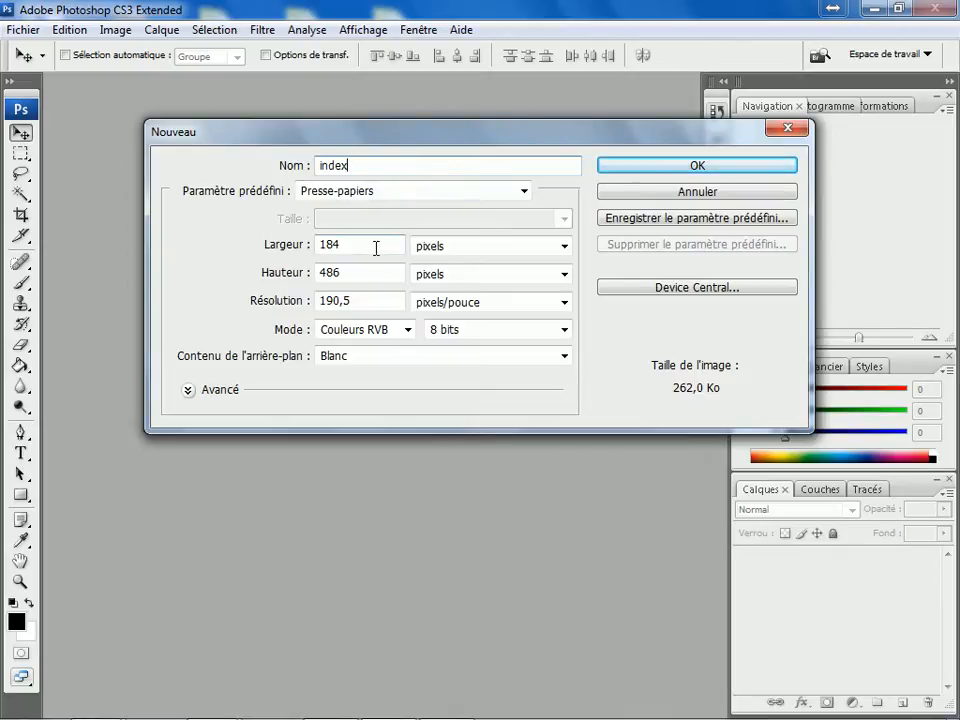
# Step: Set the new index document's size to 1024 pixels wide and 768 pixels high
pyautogui.click(464, 250)
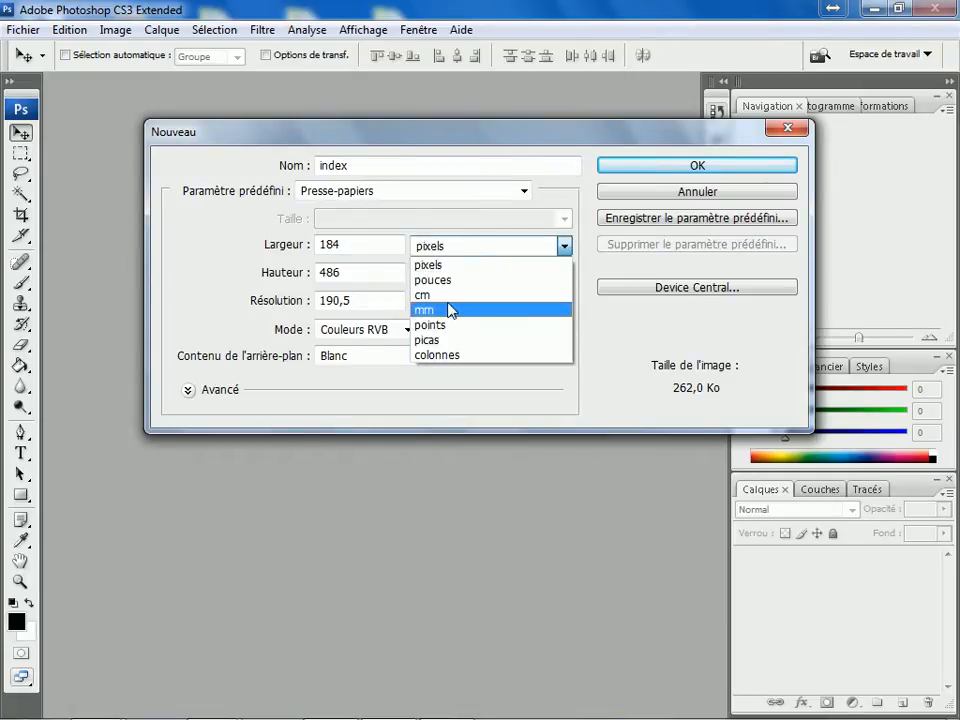
pyautogui.click(457, 266)
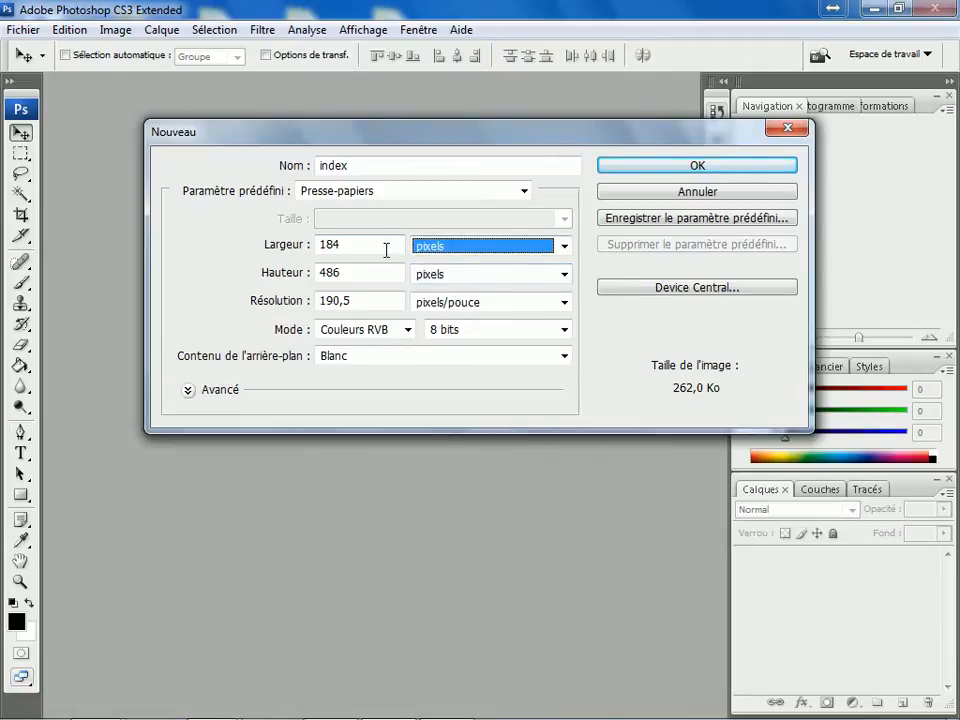
pyautogui.moveTo(387, 249); pyautogui.dragTo(157, 271)
pyautogui.write('1024')
pyautogui.press('Tab')
pyautogui.press('Tab')
pyautogui.write('1')
pyautogui.press('BackSpace')
pyautogui.write('768')
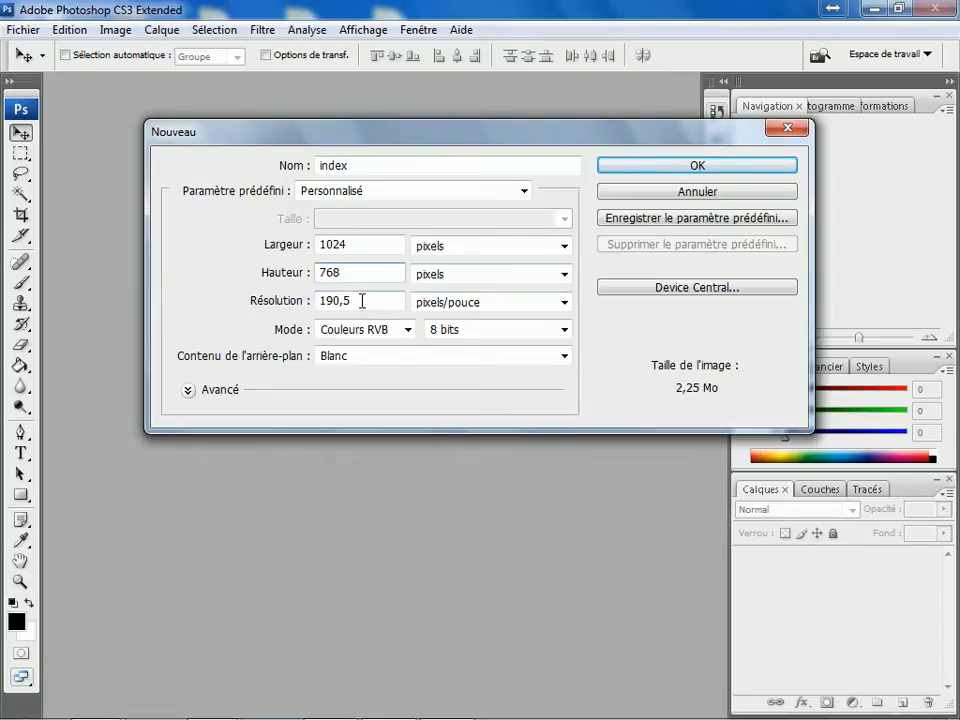
# Step: Set the resolution to 75 pixels/pouce, keep the Blanc background, and create the document
pyautogui.press('Tab')
pyautogui.press('Tab')
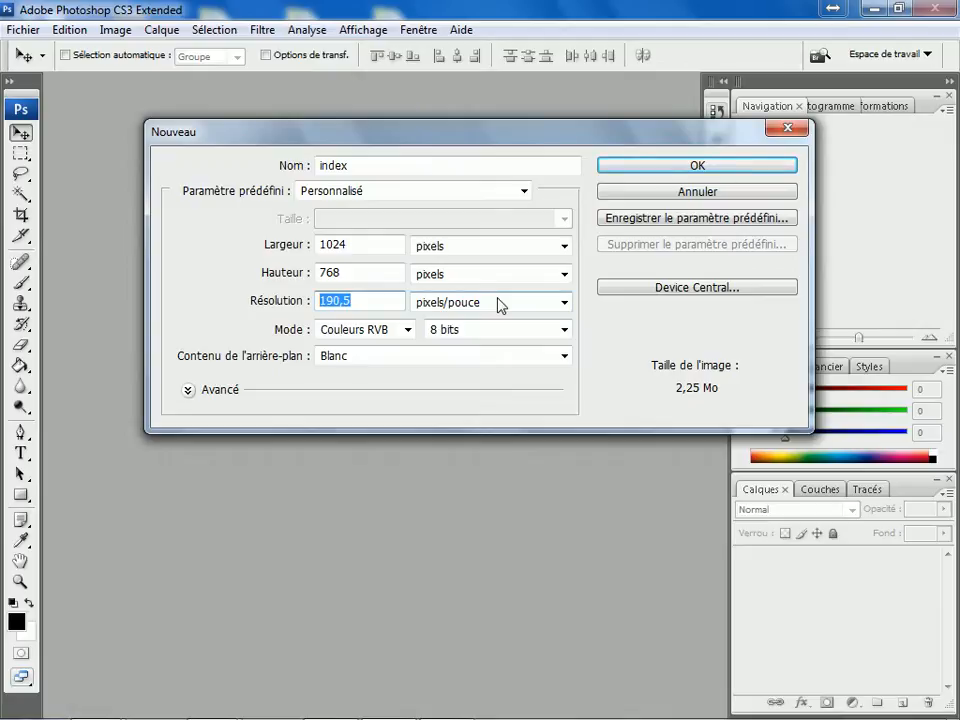
pyautogui.write('75')
pyautogui.click(428, 358)
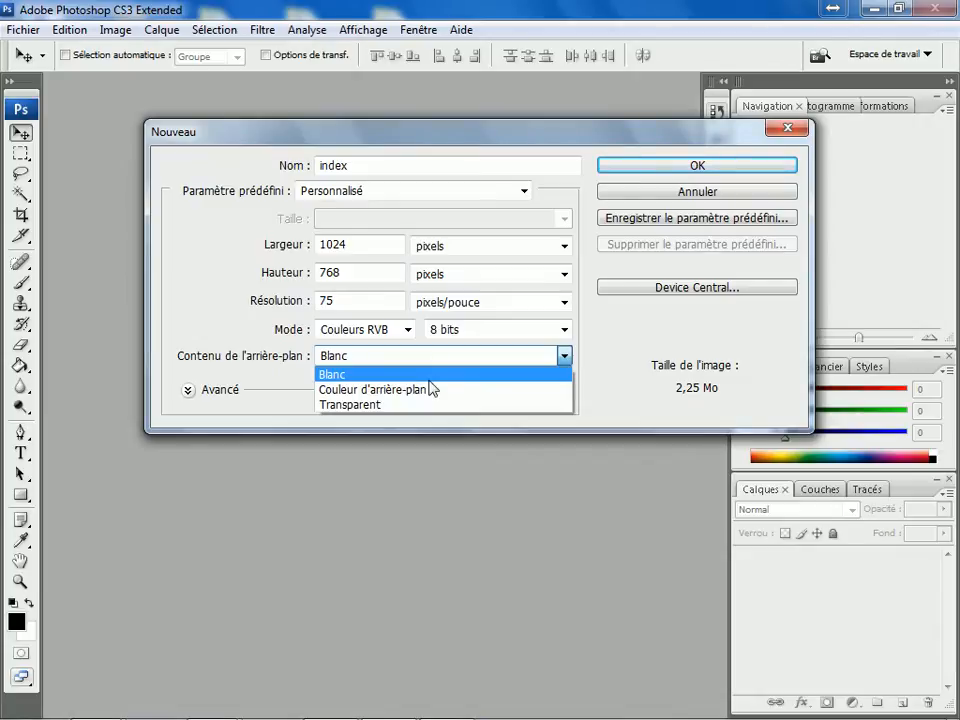
pyautogui.press('Return')
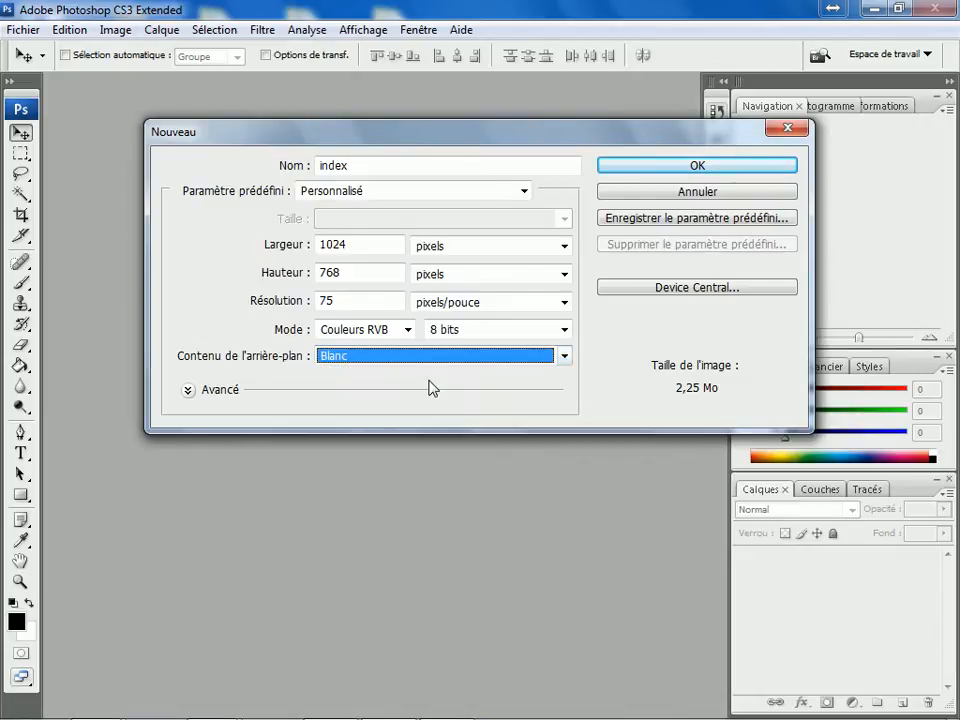
pyautogui.click(617, 170)
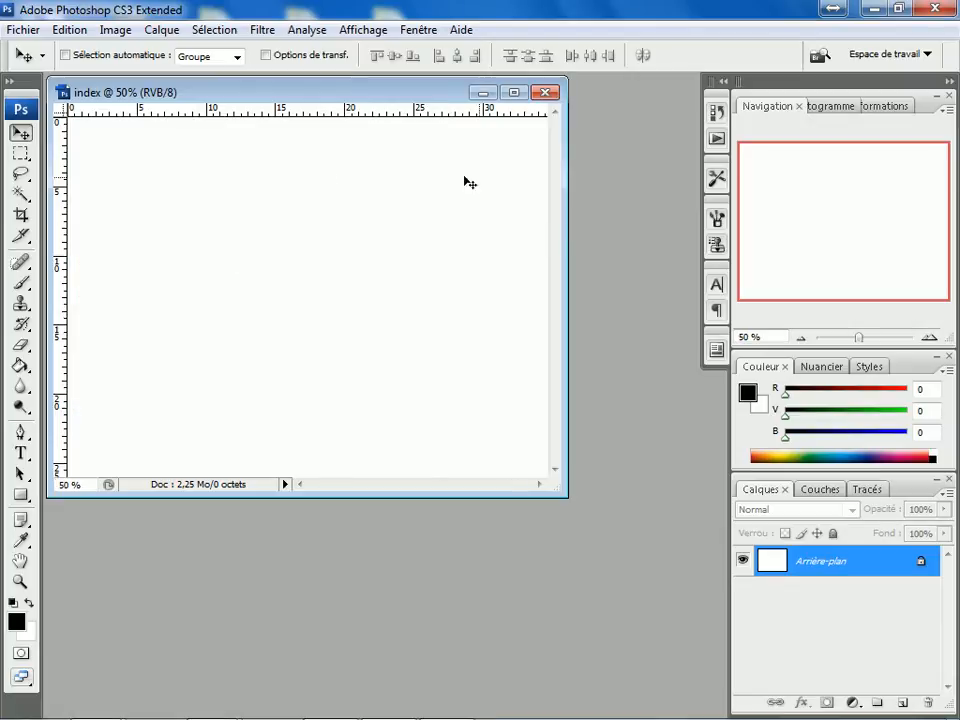
pyautogui.moveTo(556, 490); pyautogui.dragTo(645, 569)
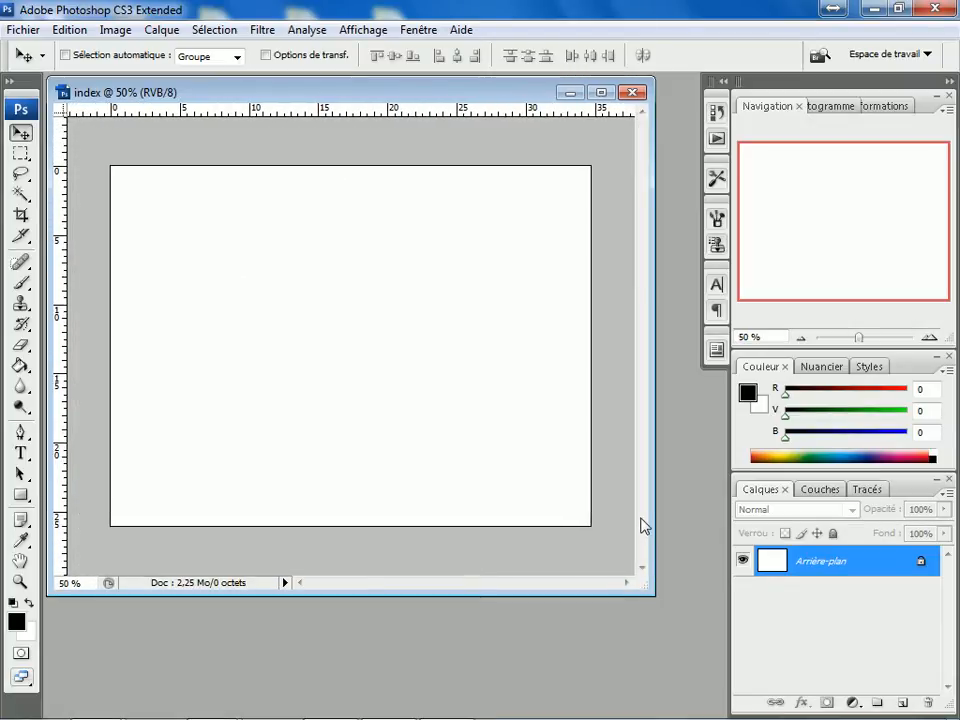
# Step: Start saving the document under a new location, with Photoshop (*.PSD;*.PDD) as the format
pyautogui.click(23, 29)
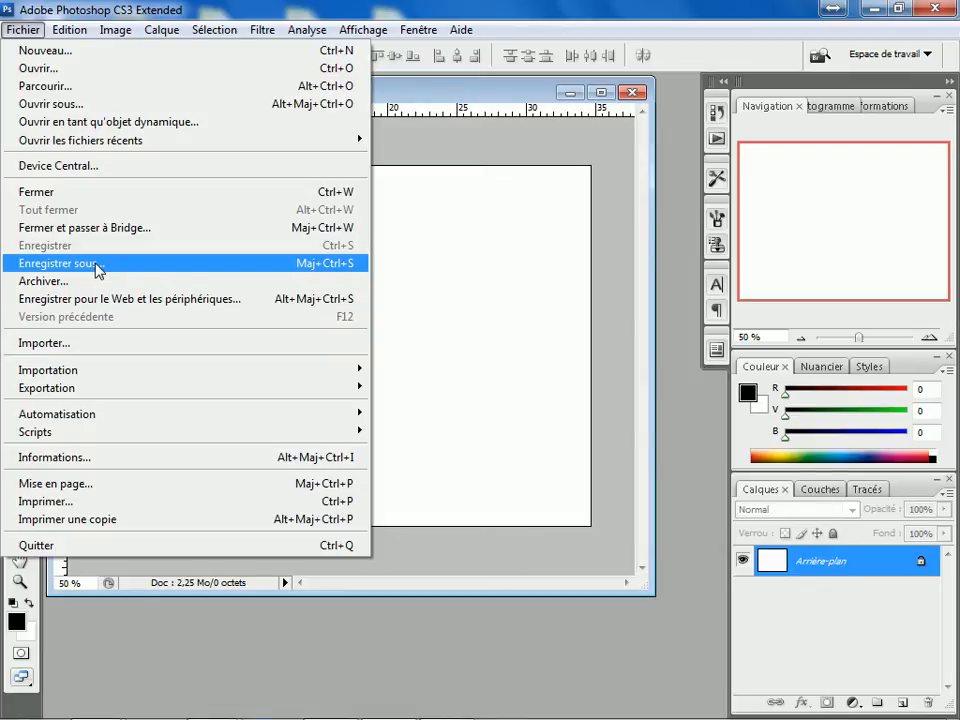
pyautogui.click(98, 264)
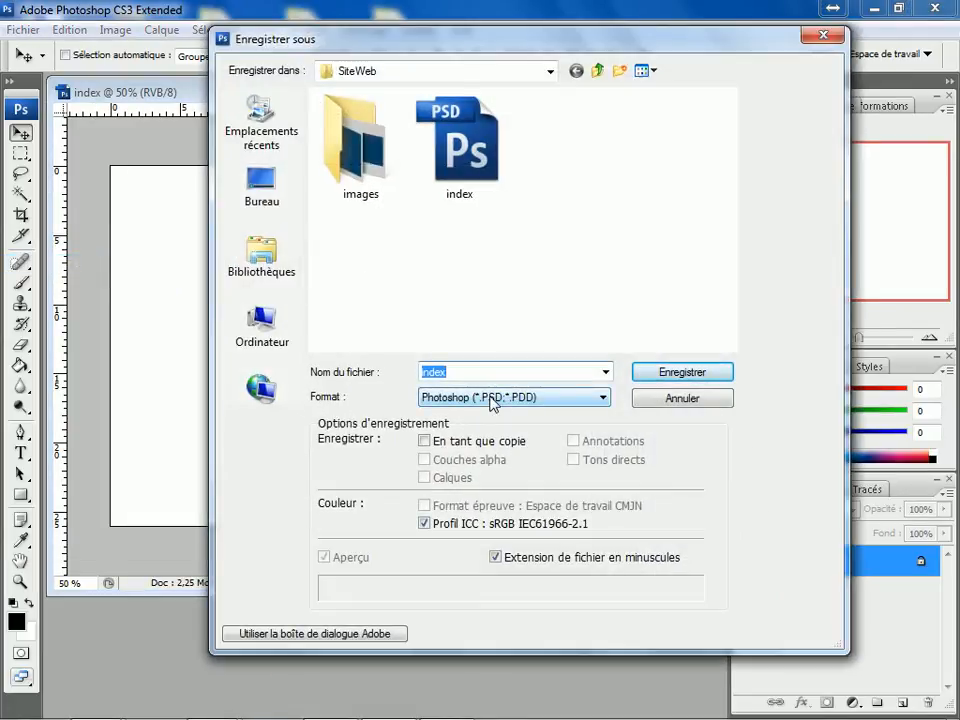
pyautogui.click(490, 398)
pyautogui.click(507, 408)
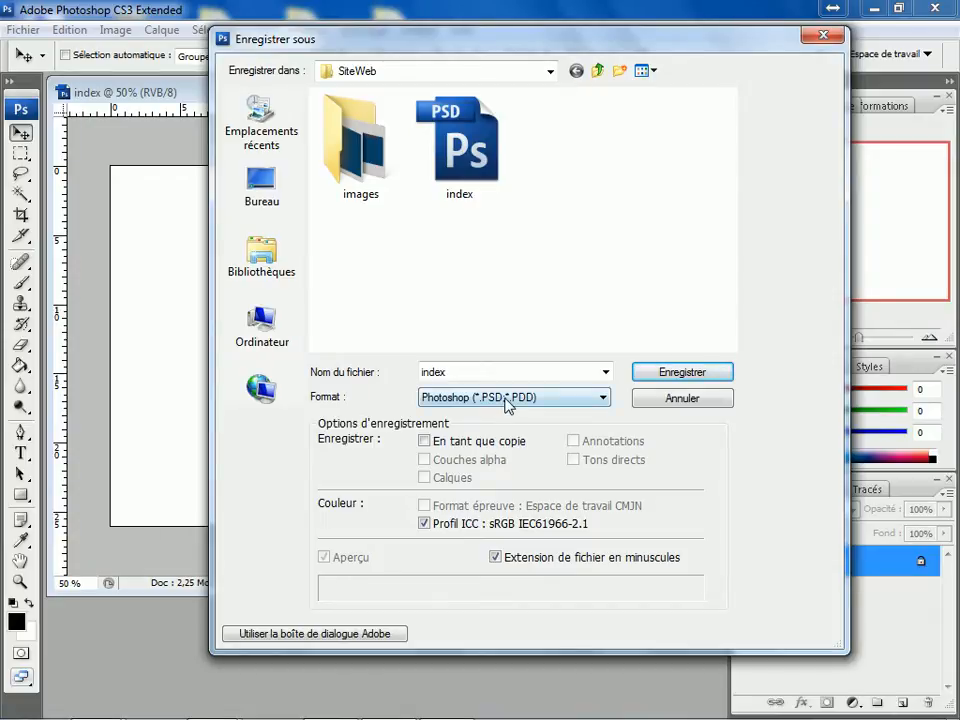
# Step: Create a folder named "Source site web" in Mes documents and save index in it
pyautogui.click(597, 70)
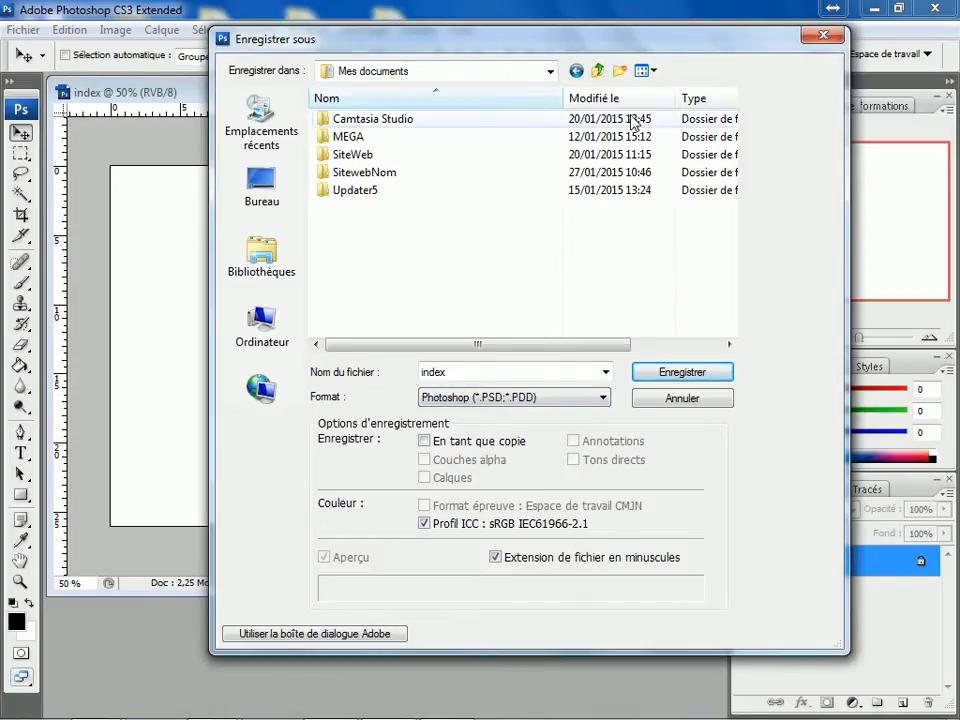
pyautogui.click(620, 70)
pyautogui.write('Source')
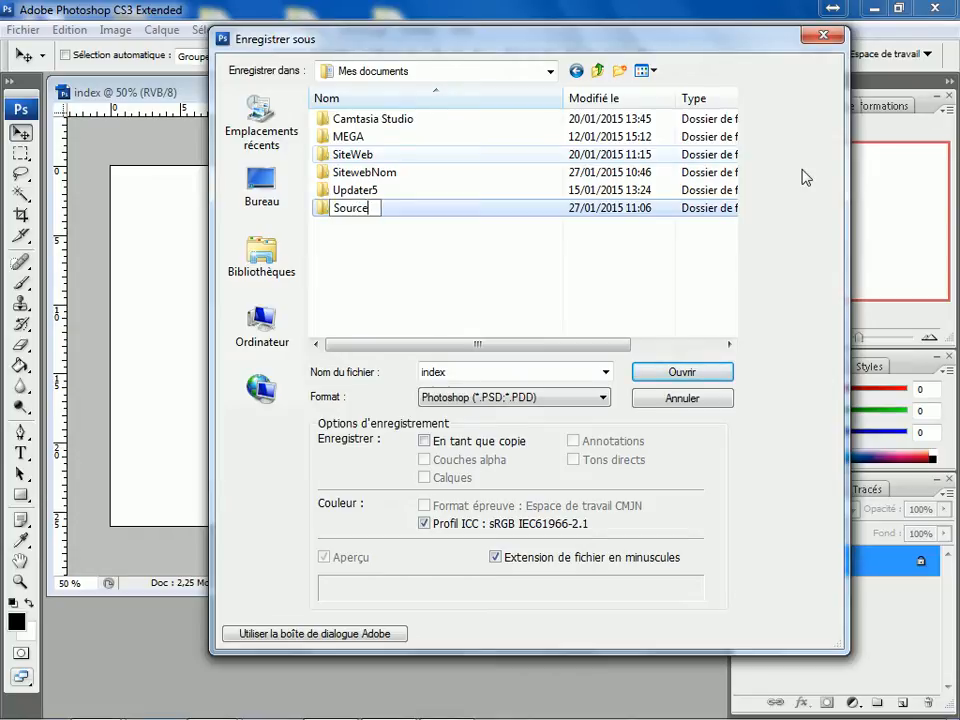
pyautogui.write(' site web')
pyautogui.press('Return')
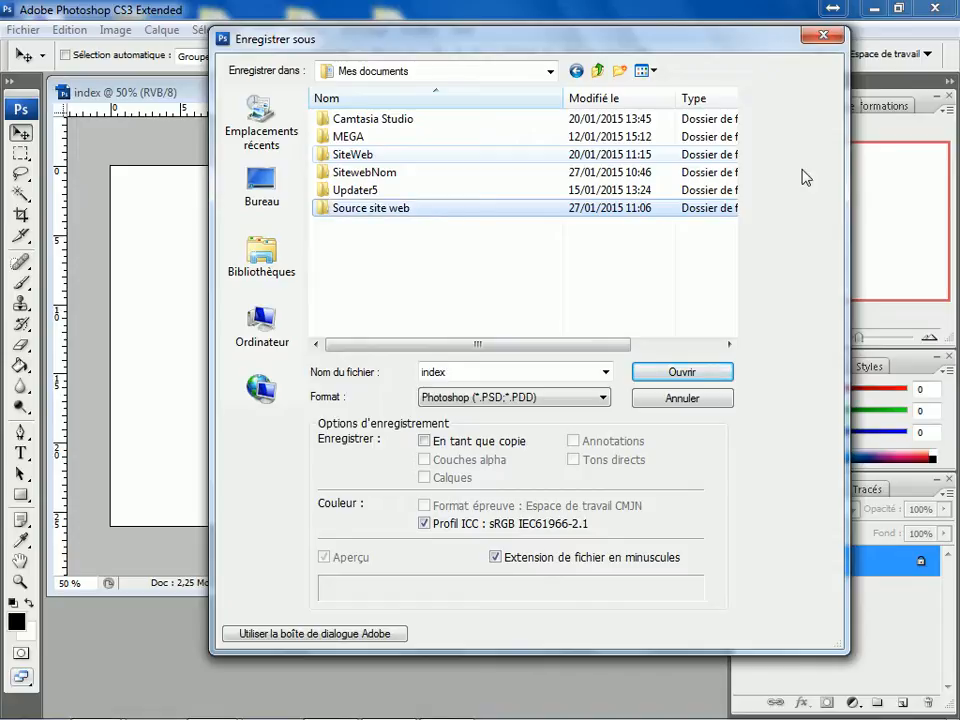
pyautogui.press('Return')
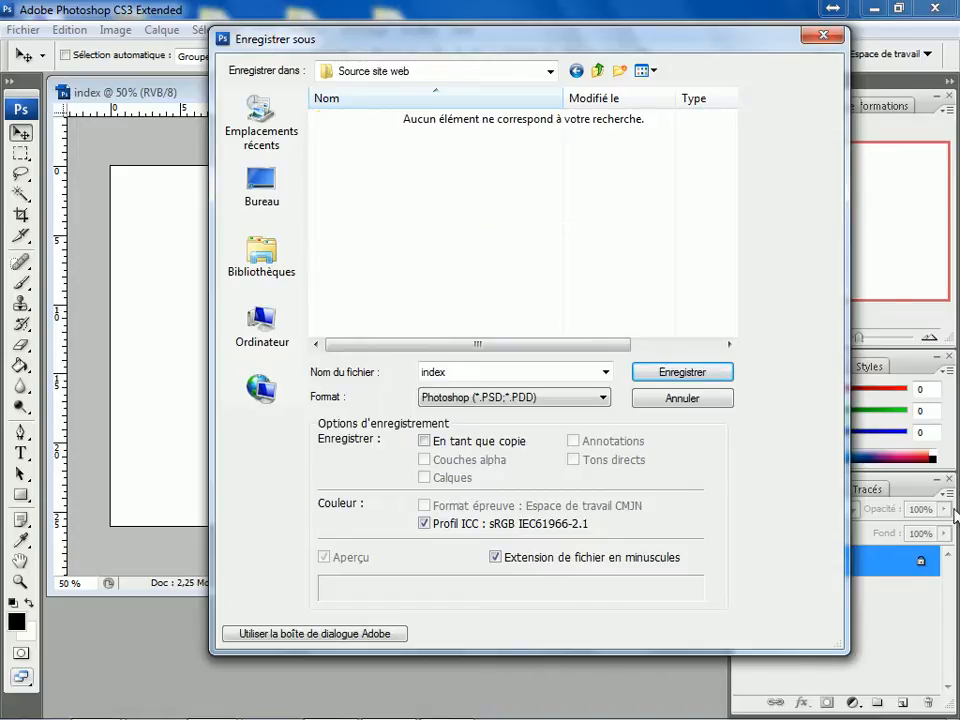
pyautogui.click(678, 371)
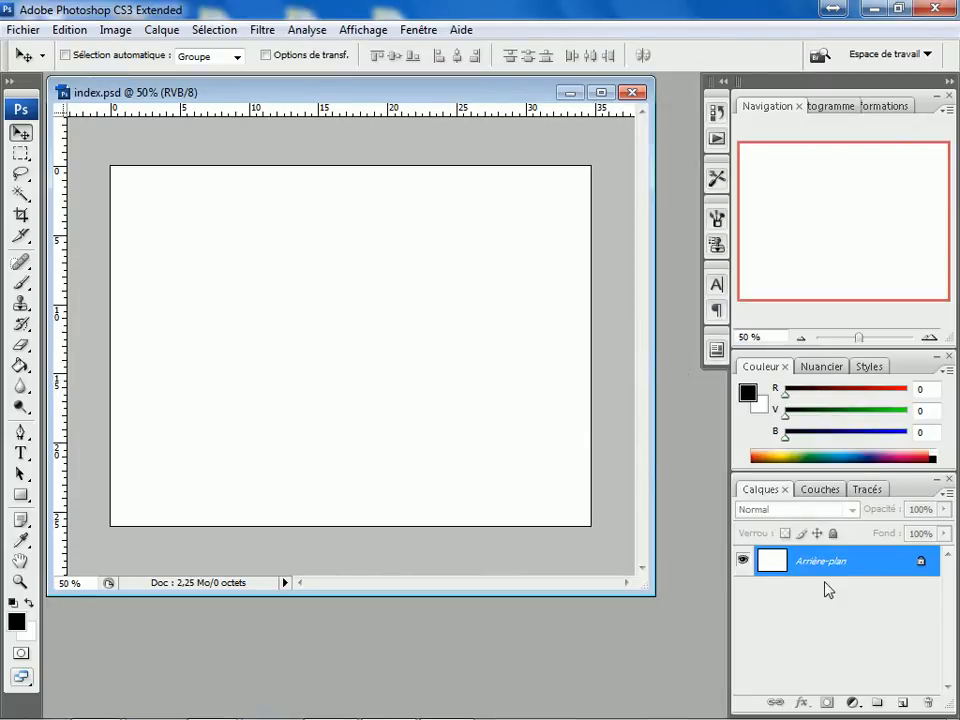
# Step: Hide the Calques panel and show it again
pyautogui.click(366, 30)
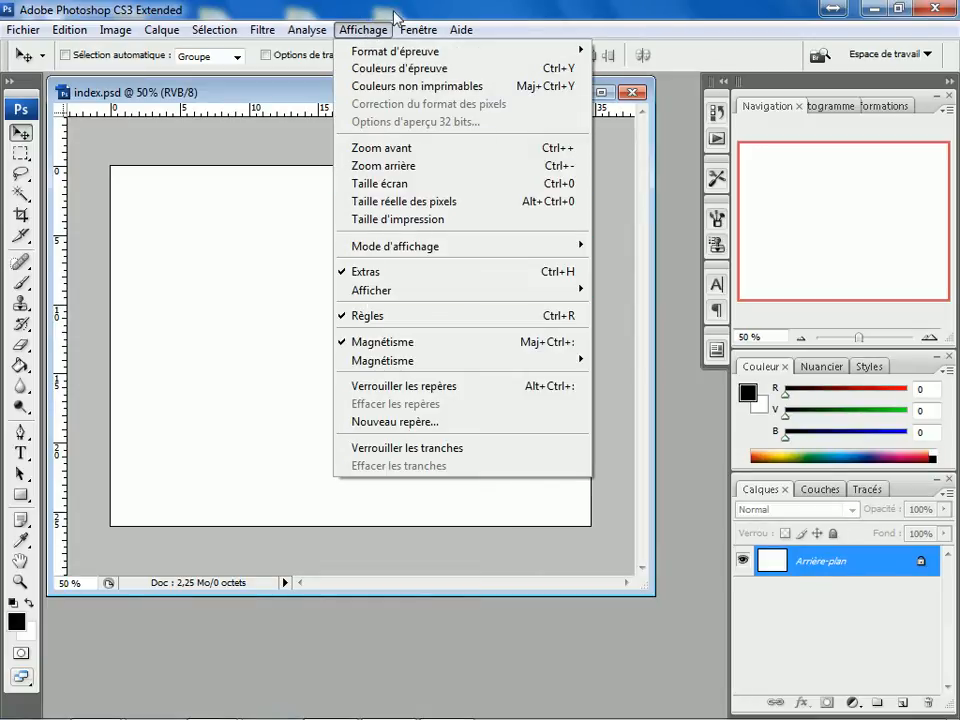
pyautogui.moveTo(418, 30)
pyautogui.click(432, 113)
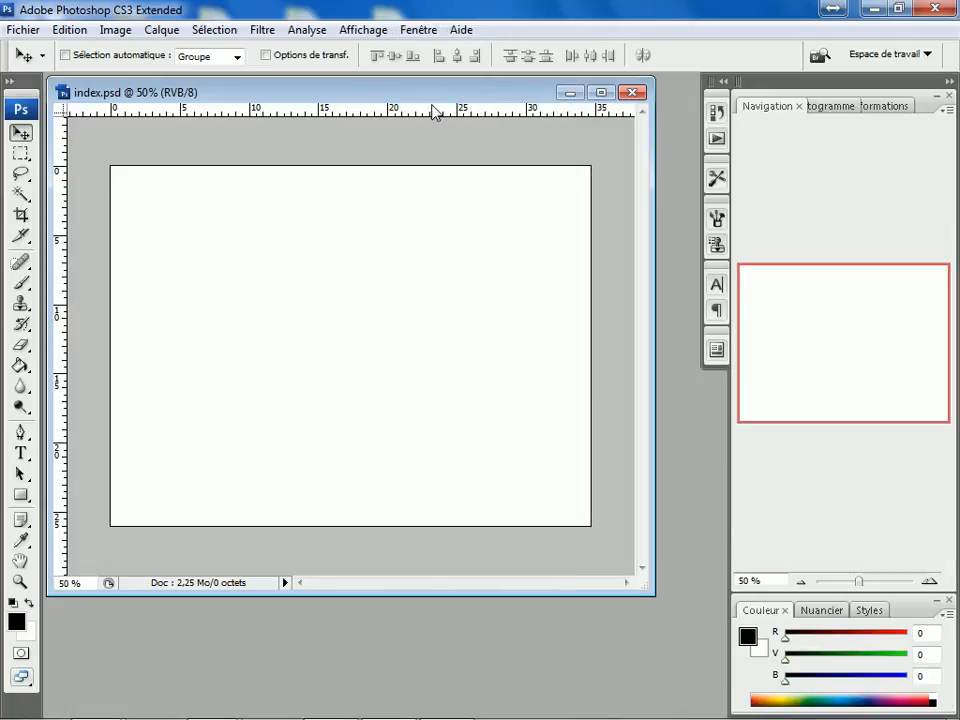
pyautogui.click(428, 31)
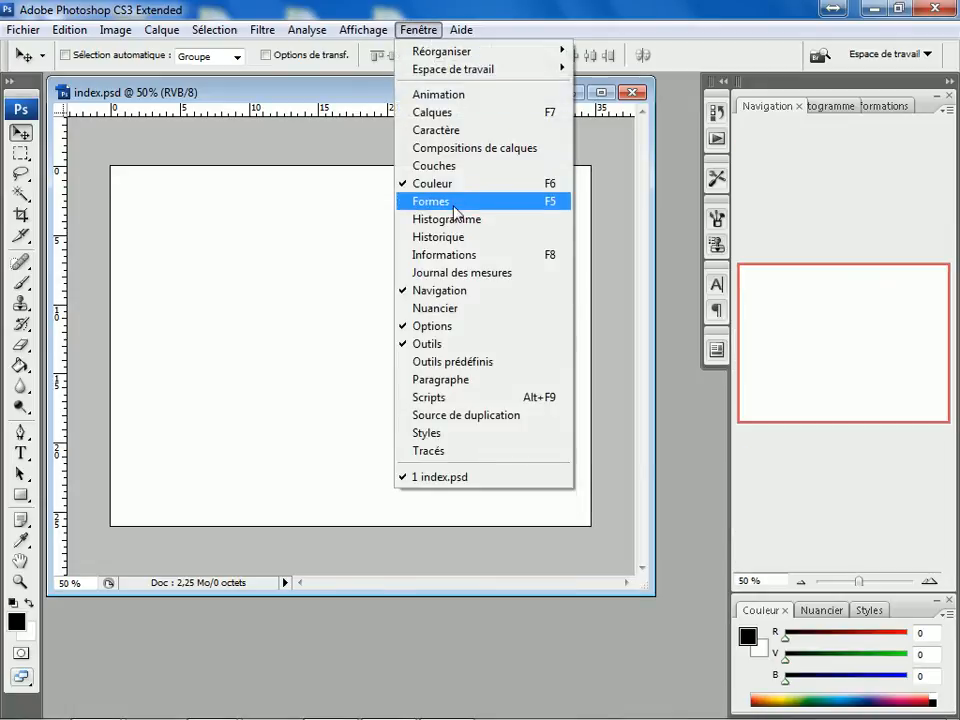
pyautogui.click(456, 113)
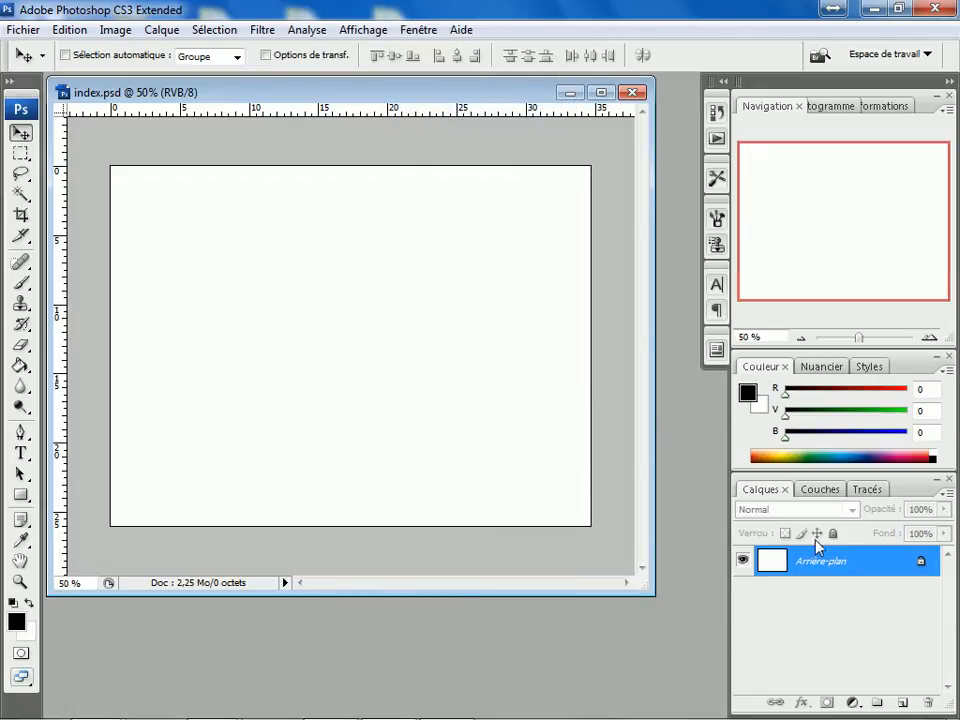
# Step: Convert the locked Arrière-plan background into a regular layer with the default settings
pyautogui.doubleClick(884, 570)
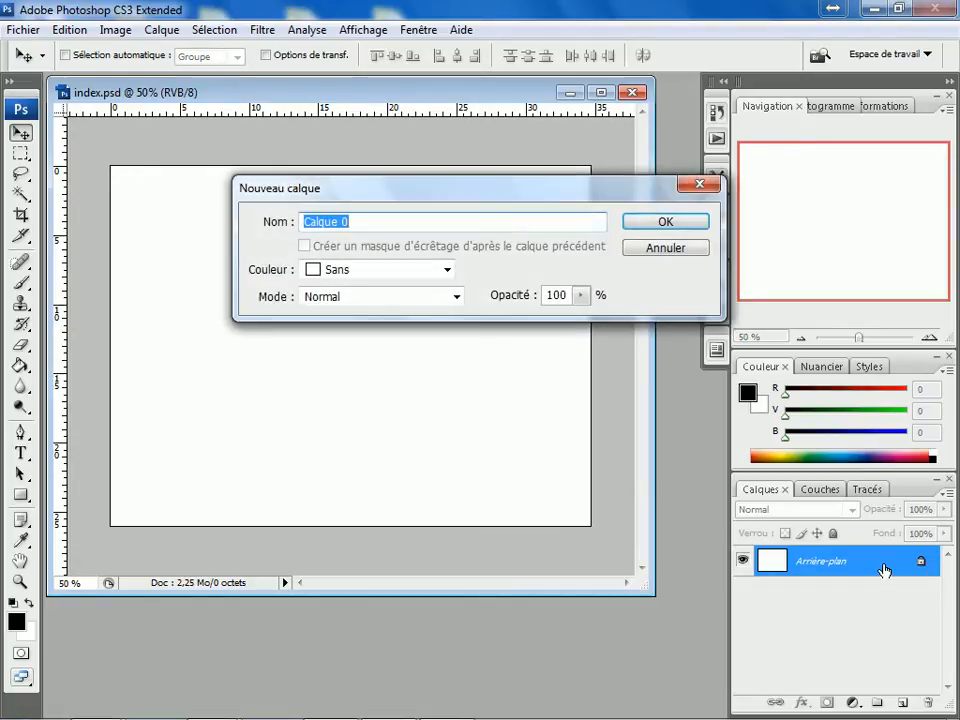
pyautogui.click(700, 222)
# Step: Switch the layer's visibility off and on several times, leaving the layer shown
pyautogui.click(741, 561)
pyautogui.click(741, 561)
pyautogui.click(741, 561)
pyautogui.click(741, 561)
pyautogui.click(741, 561)
pyautogui.click(741, 561)
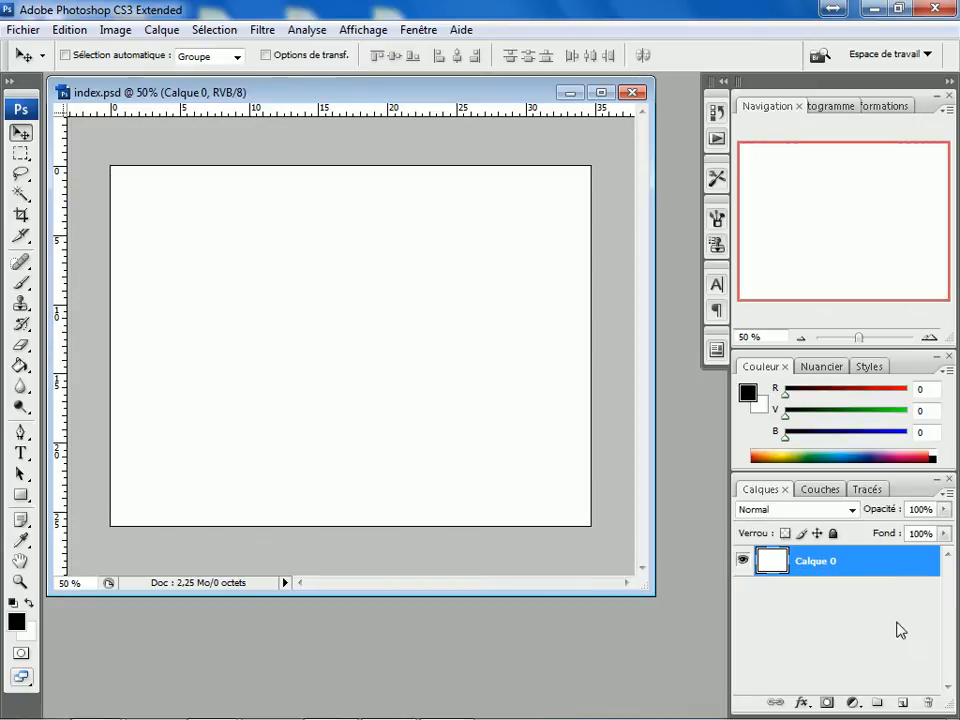
# Step: Add a new empty layer above the white layer and enlarge the layer list area
pyautogui.click(902, 704)
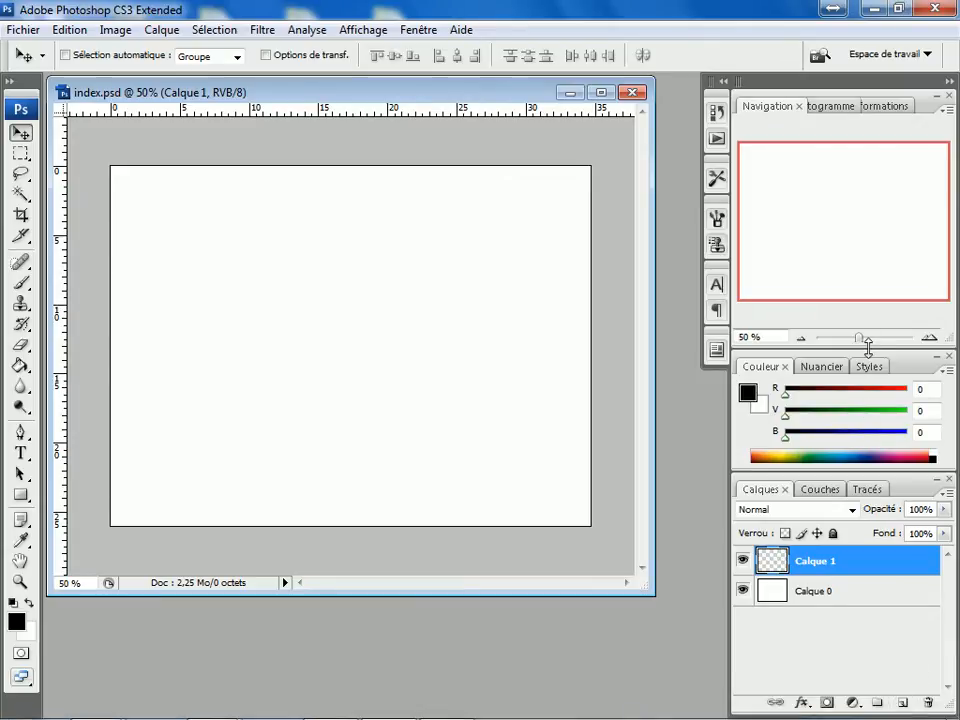
pyautogui.moveTo(867, 341); pyautogui.dragTo(868, 249)
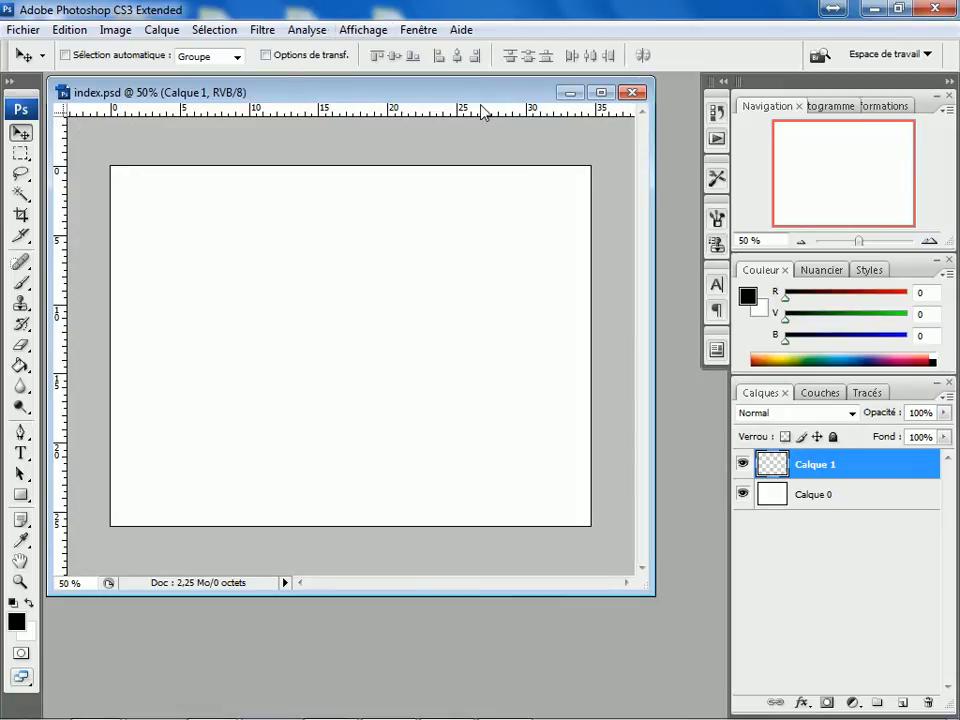
# Step: Hide the document's rulers and show them again
pyautogui.click(380, 33)
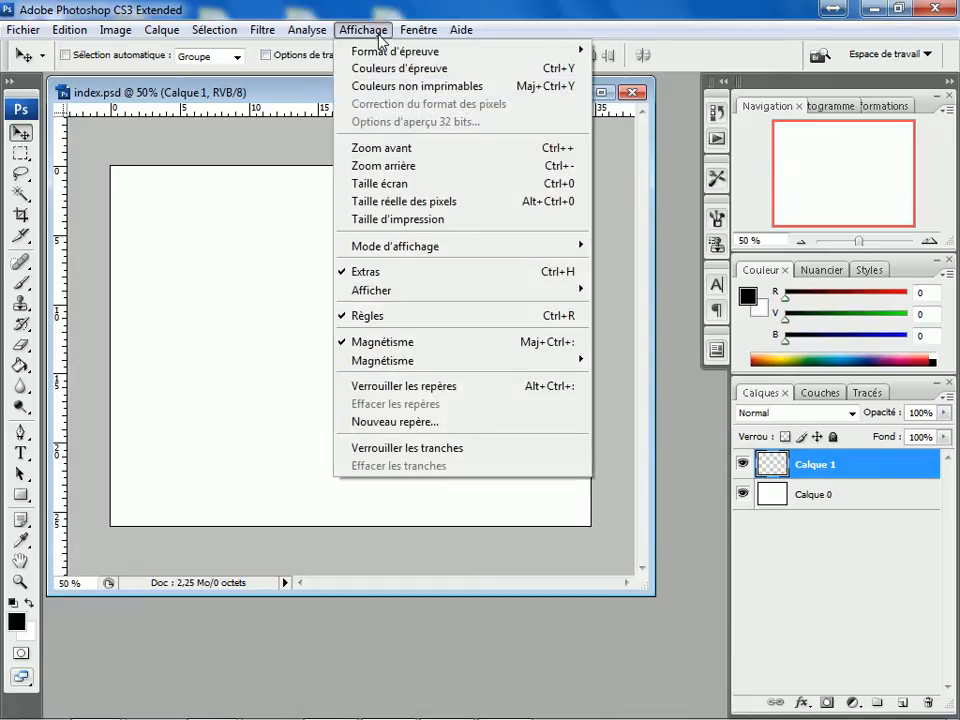
pyautogui.click(407, 318)
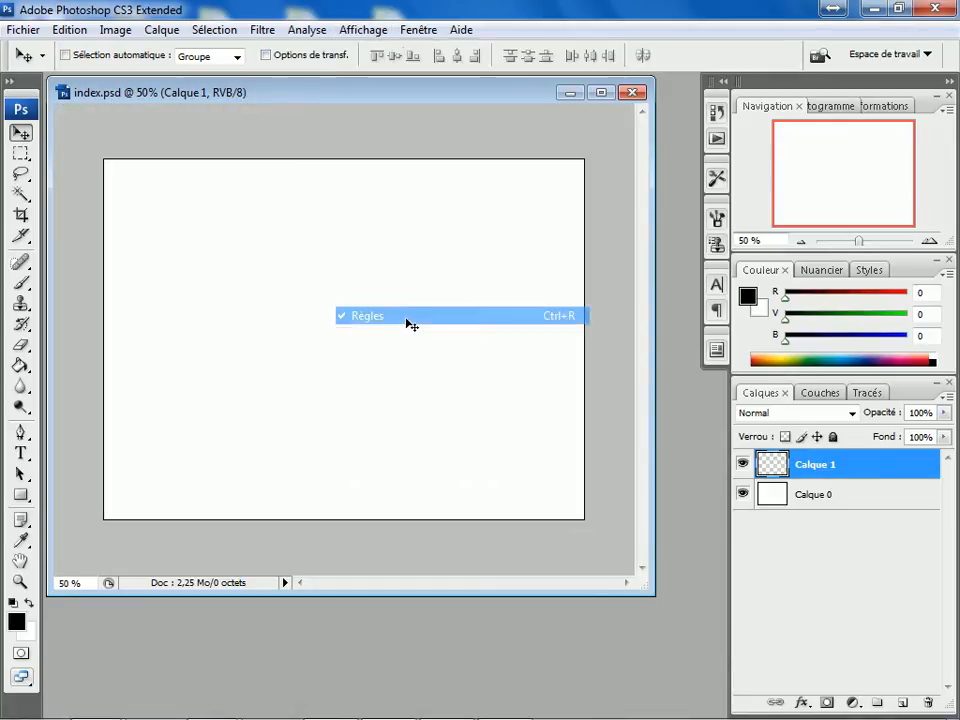
pyautogui.click(371, 30)
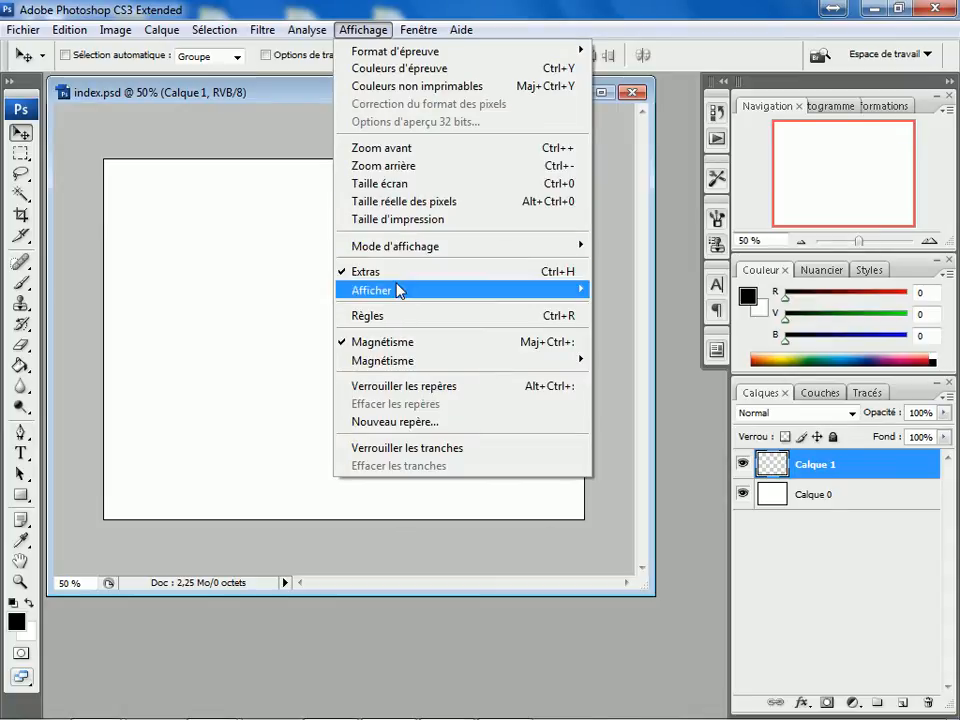
pyautogui.click(396, 316)
# Step: Display the grid (Grille) over the canvas
pyautogui.click(377, 32)
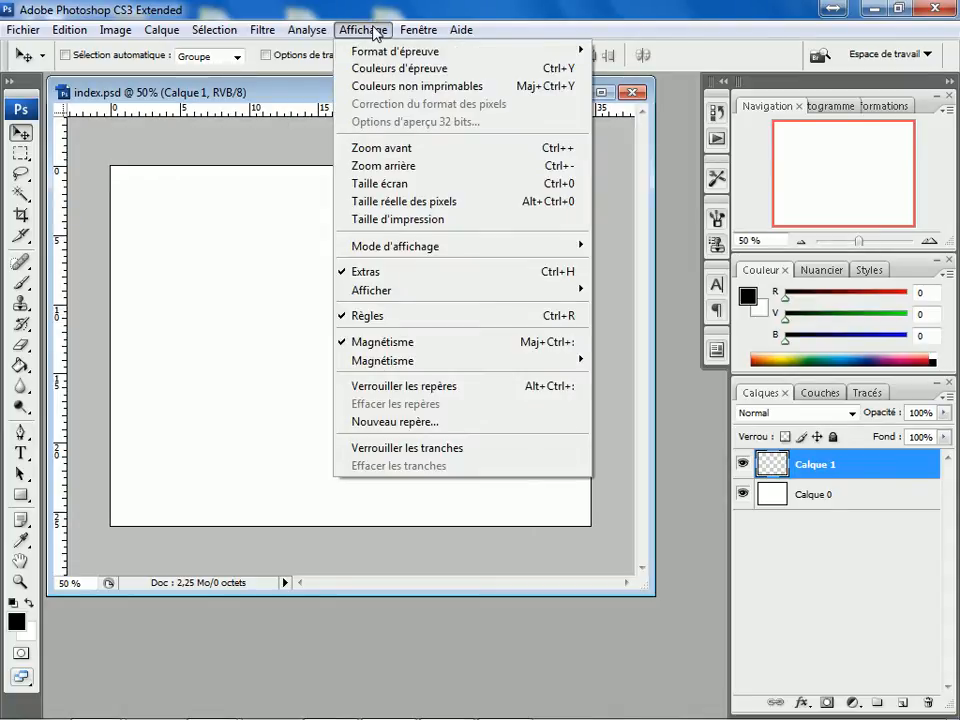
pyautogui.moveTo(400, 290)
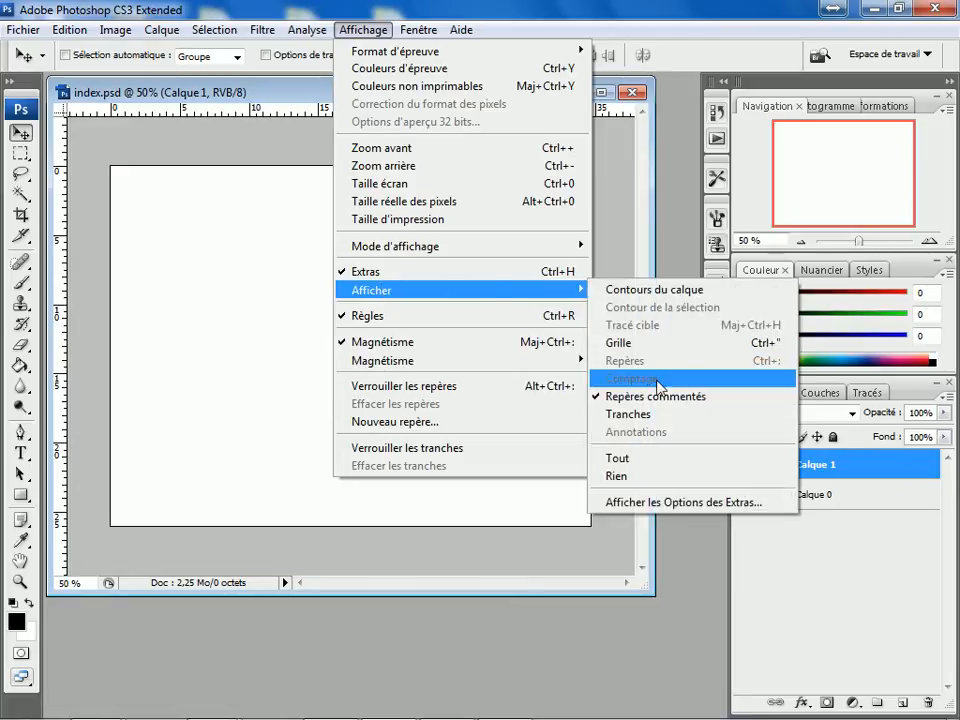
pyautogui.click(657, 343)
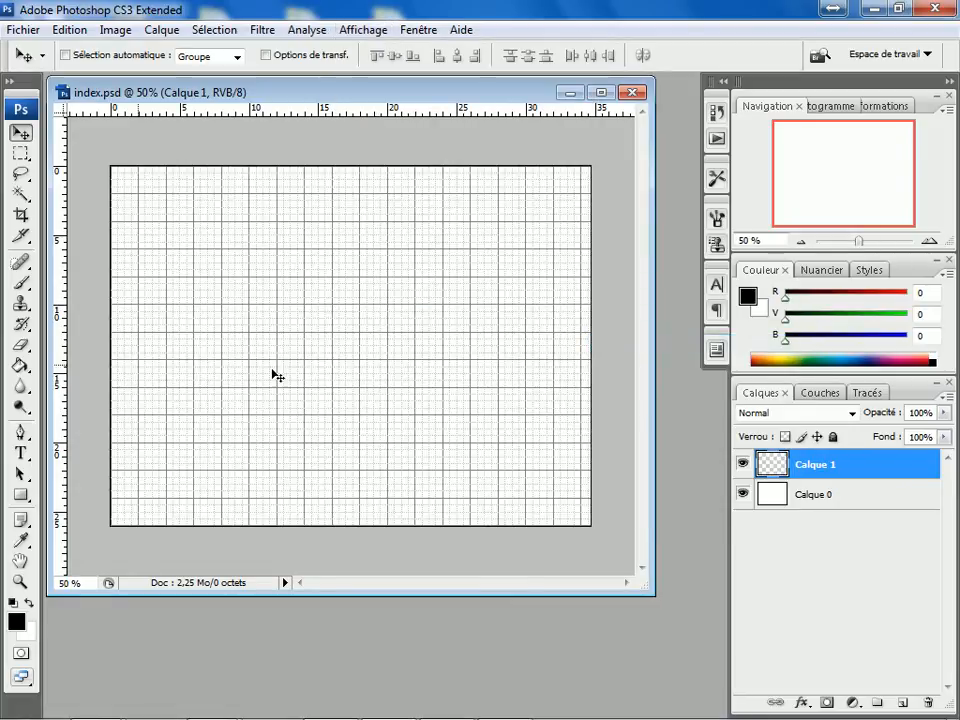
pyautogui.click(364, 30)
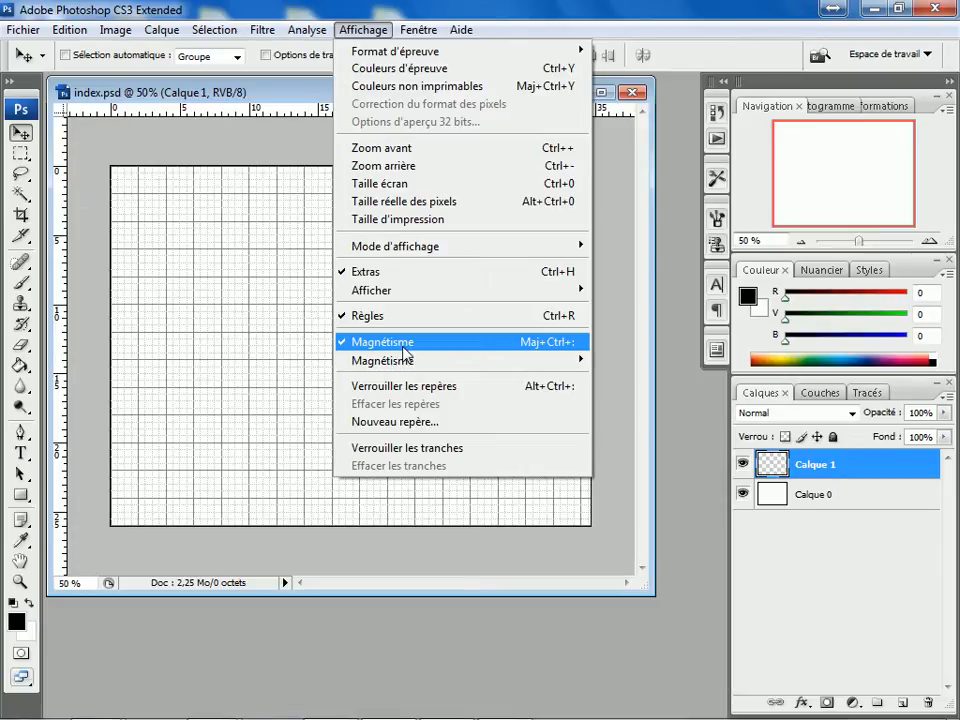
pyautogui.moveTo(410, 291)
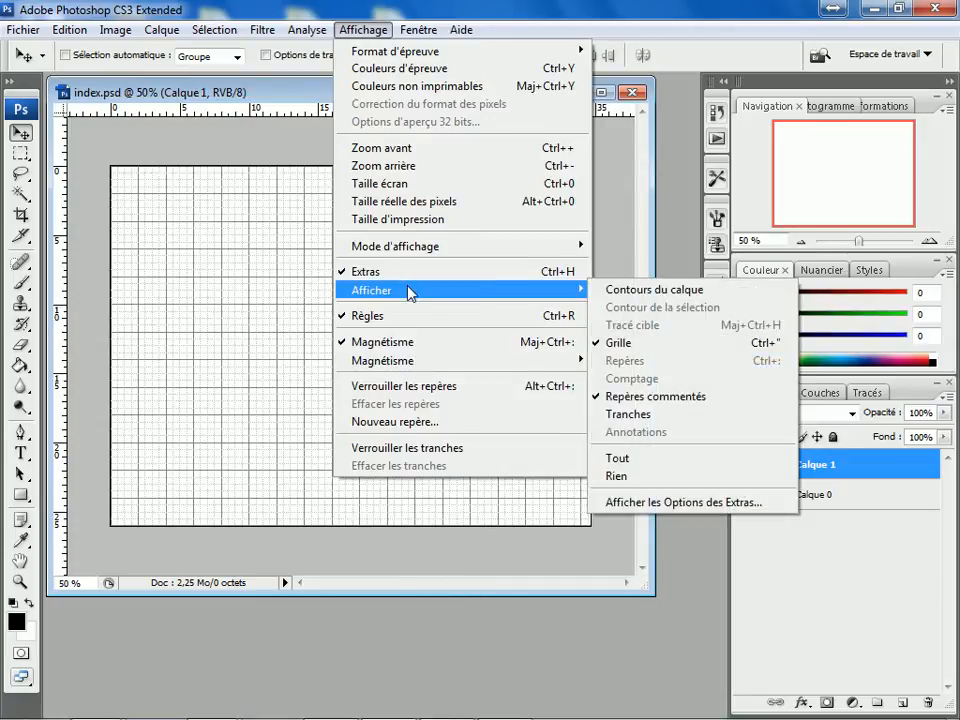
pyautogui.click(257, 70)
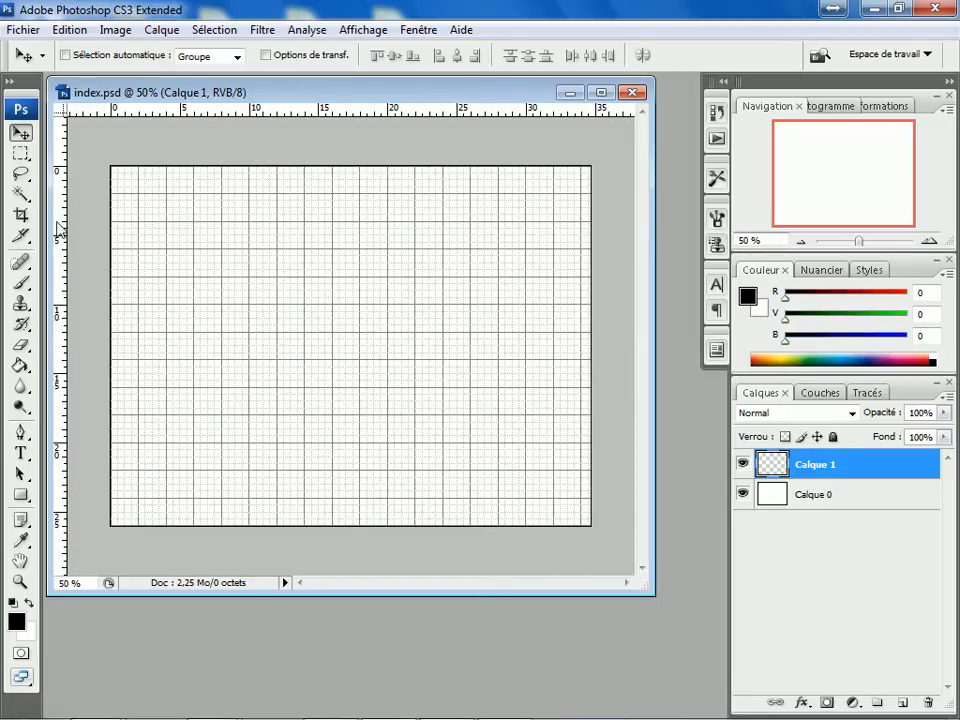
# Step: Place a vertical guide at about 6 cm on the horizontal ruler
pyautogui.moveTo(60, 228); pyautogui.dragTo(194, 235)
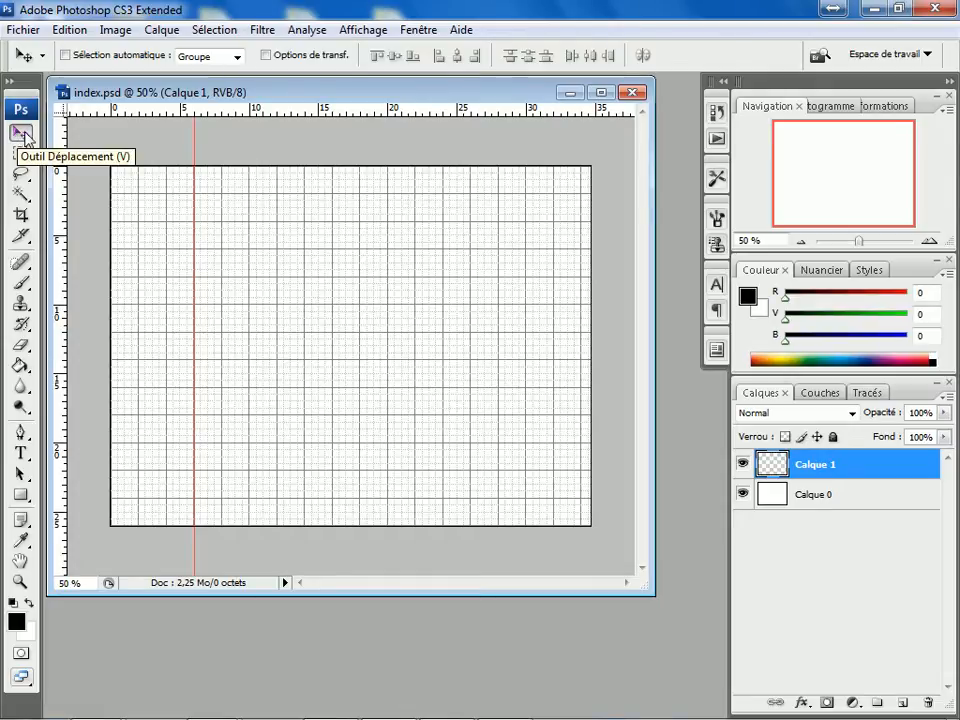
# Step: Set the guide colour (Repères) to Bleu moyen in the preferences
pyautogui.doubleClick(193, 146)
pyautogui.moveTo(191, 88); pyautogui.dragTo(175, 186)
pyautogui.click(363, 253)
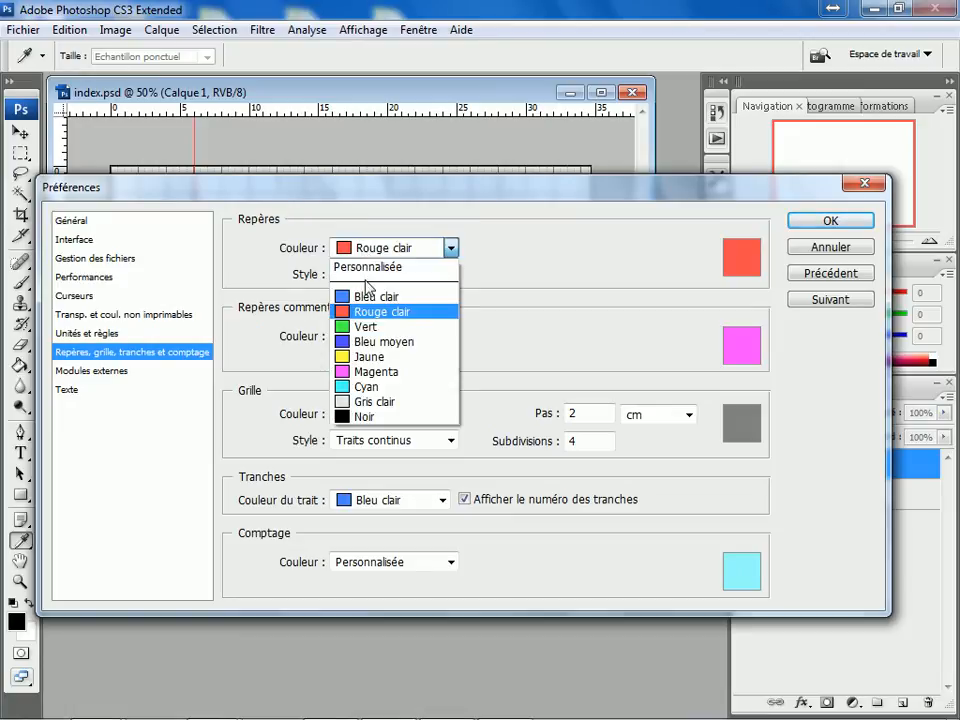
pyautogui.click(397, 342)
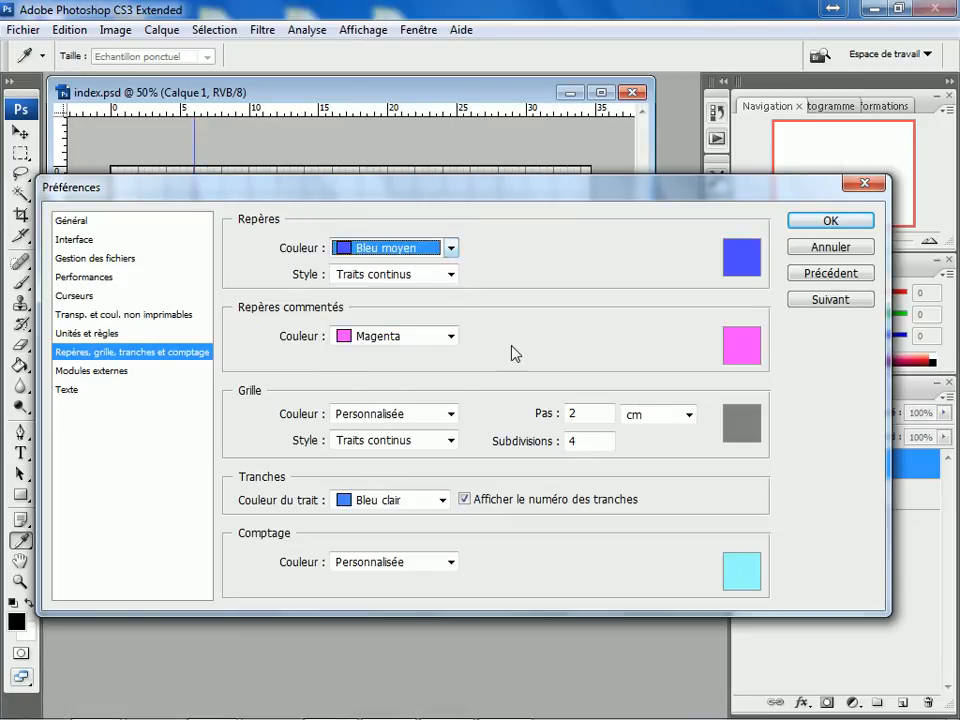
pyautogui.click(812, 222)
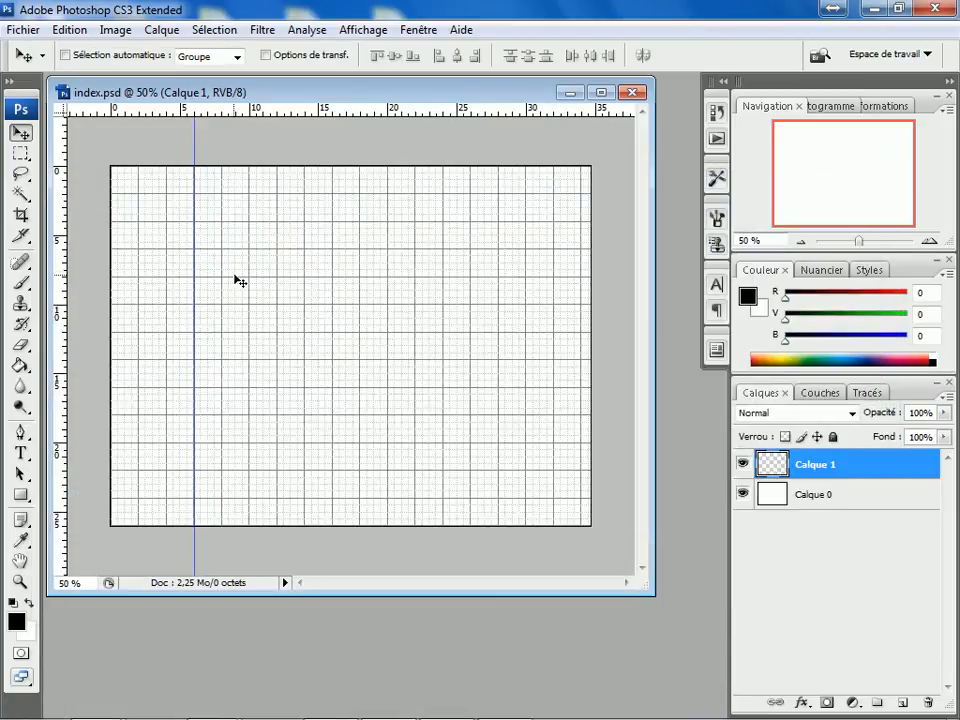
# Step: Add horizontal guides at about 6 cm and 24 cm and a vertical guide at about 32 cm
pyautogui.moveTo(272, 113); pyautogui.dragTo(269, 253)
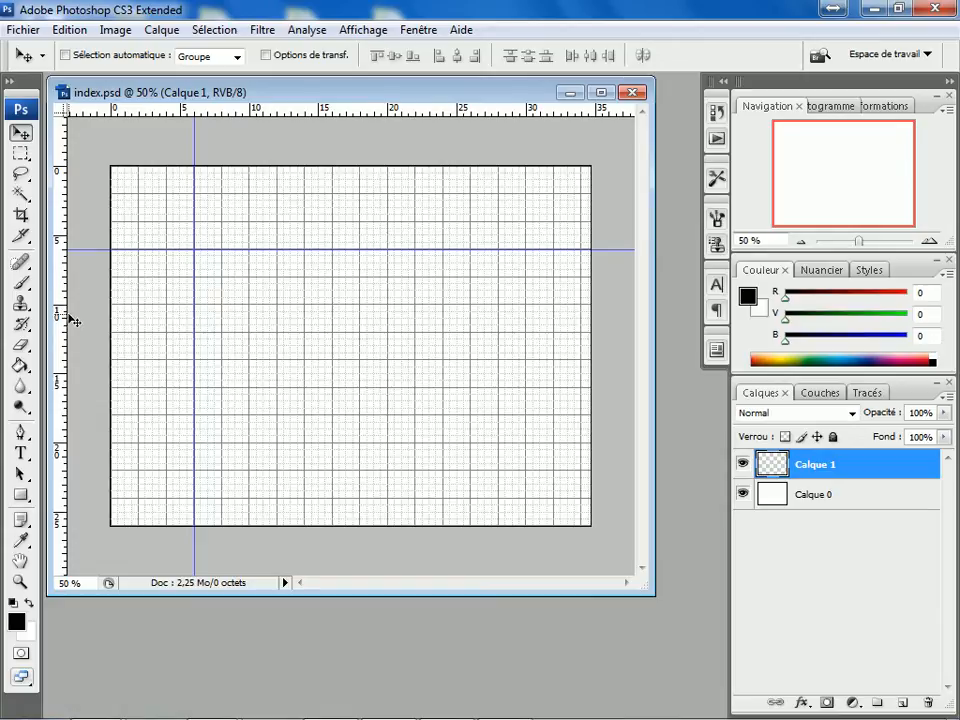
pyautogui.moveTo(143, 320); pyautogui.dragTo(553, 322)
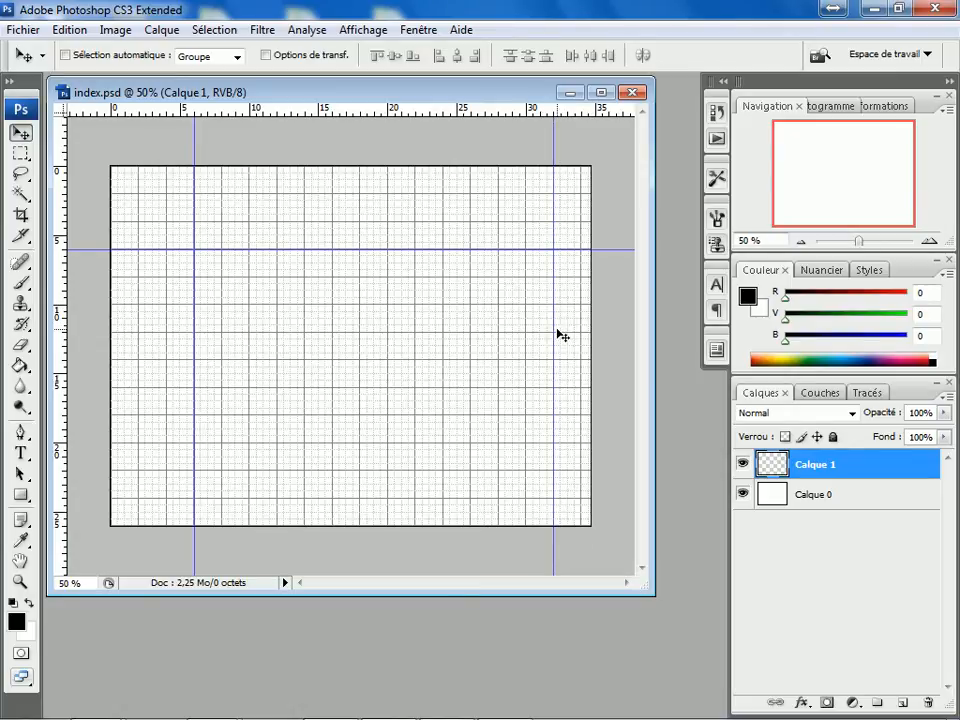
pyautogui.moveTo(429, 111); pyautogui.dragTo(418, 497)
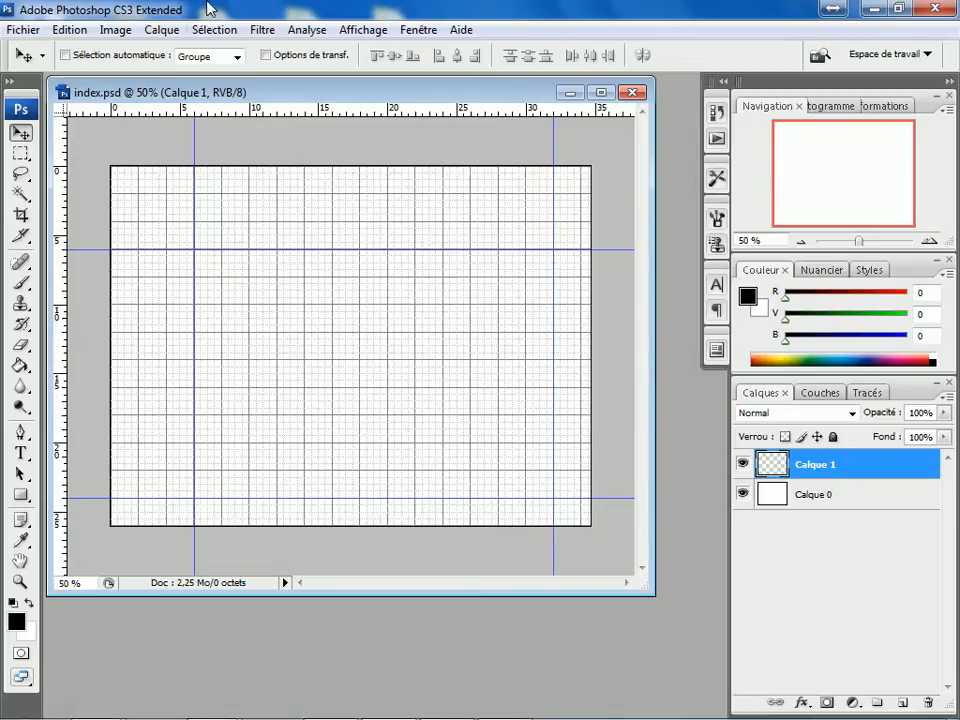
# Step: Hide the grid (Grille) while keeping the guides displayed
pyautogui.click(362, 30)
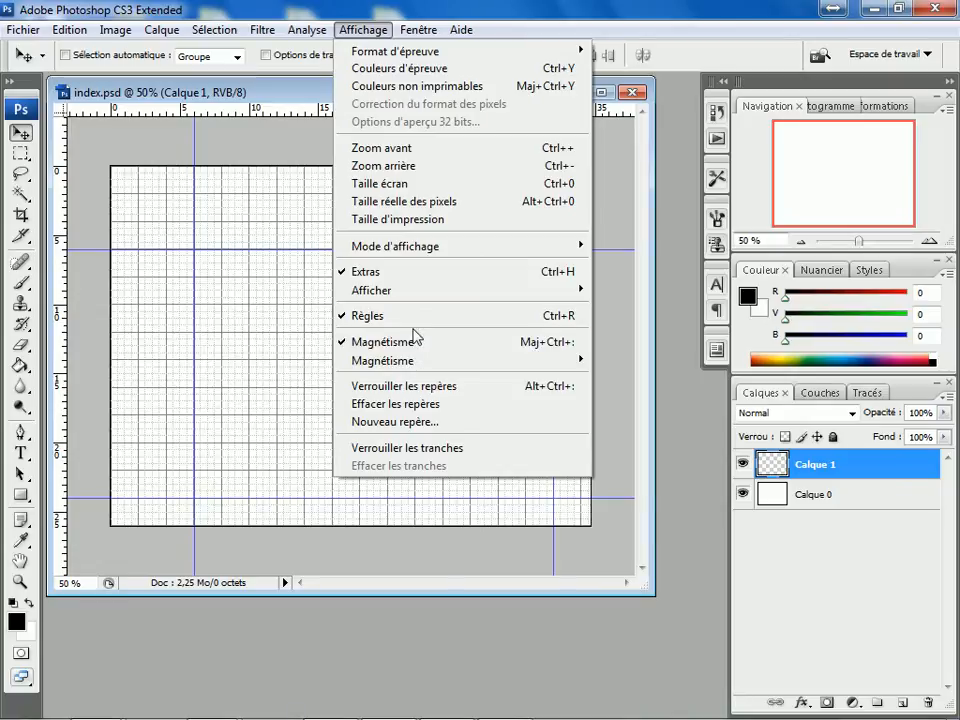
pyautogui.moveTo(546, 290)
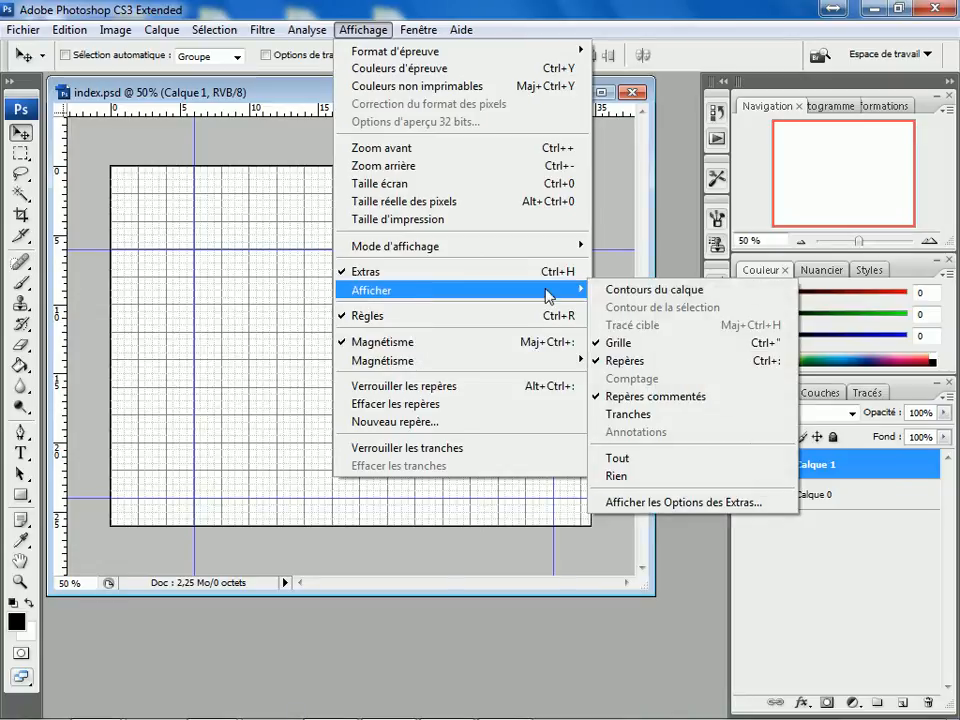
pyautogui.click(679, 343)
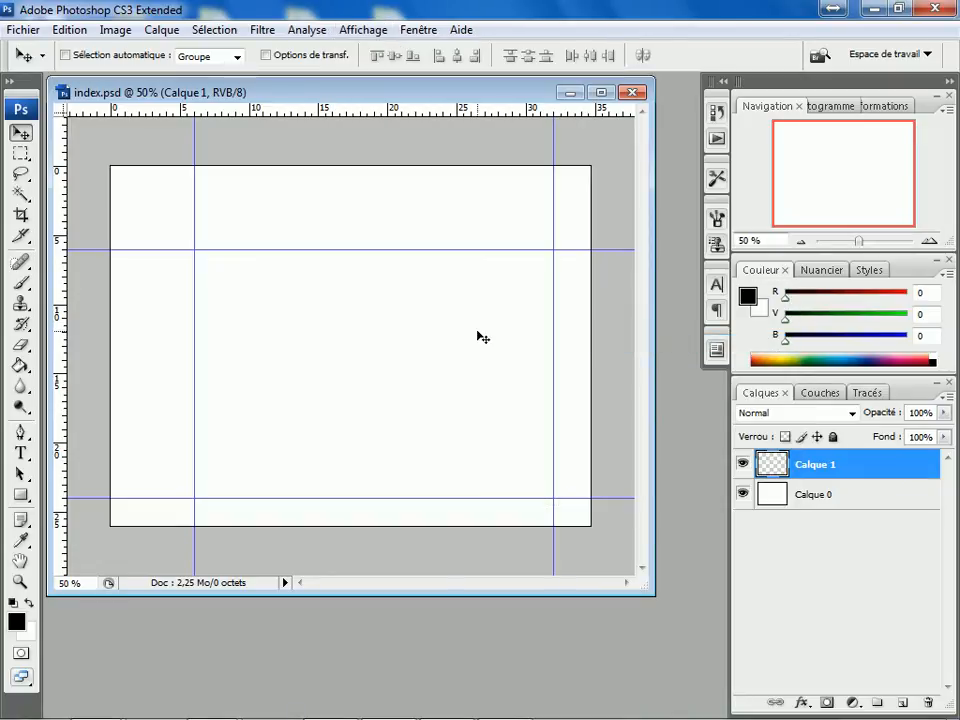
# Step: Add the text HOME in the left column just below the upper guide and colour it black (000000)
pyautogui.click(20, 451)
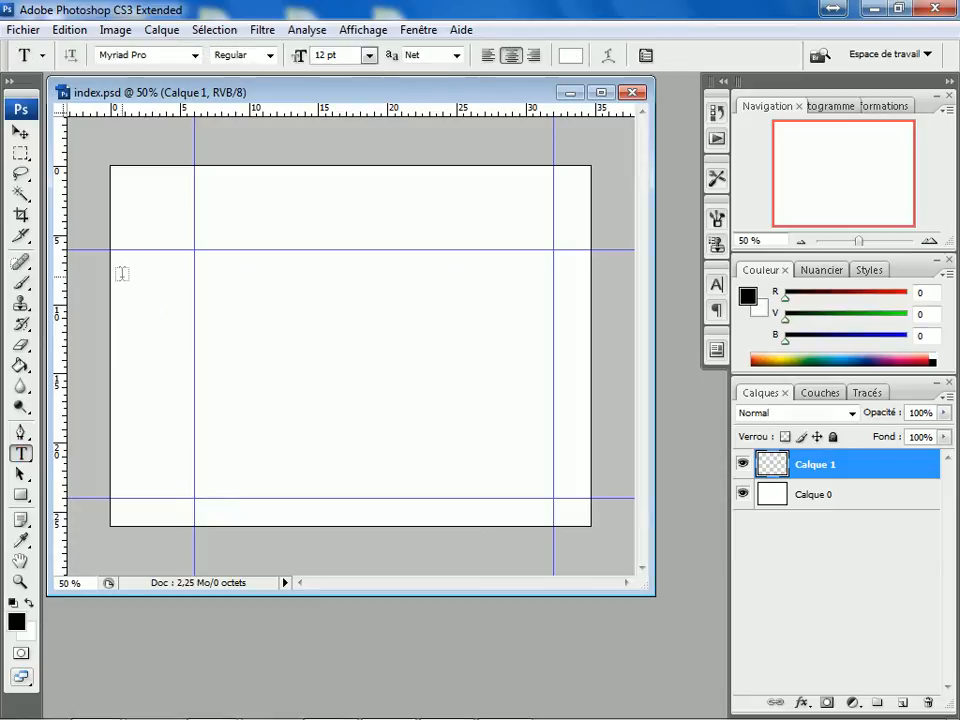
pyautogui.click(121, 273)
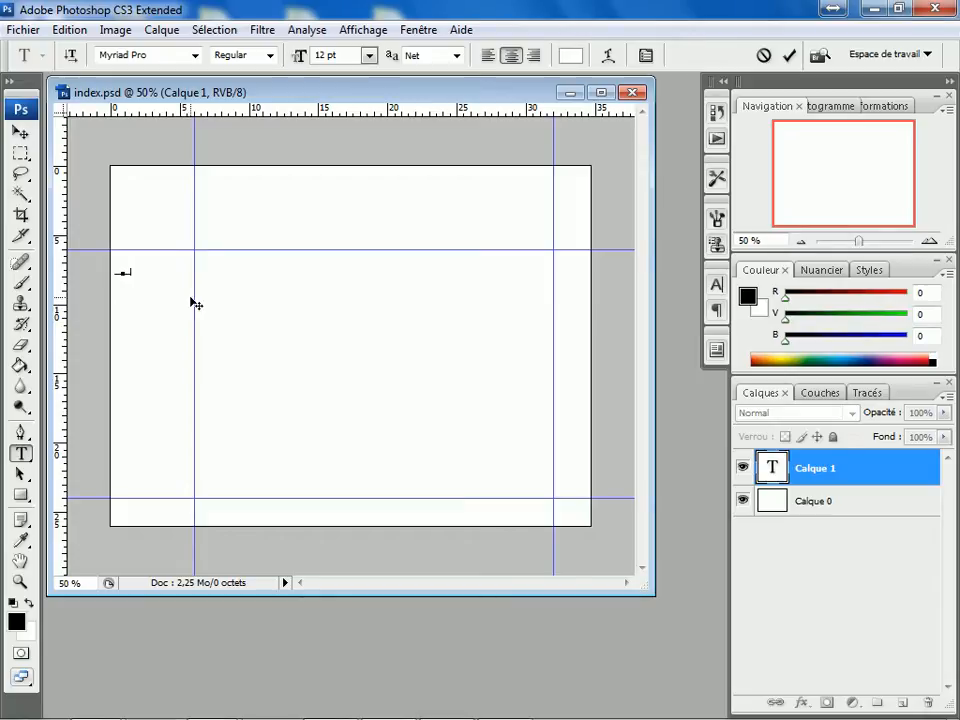
pyautogui.moveTo(134, 271); pyautogui.dragTo(98, 274)
pyautogui.click(569, 56)
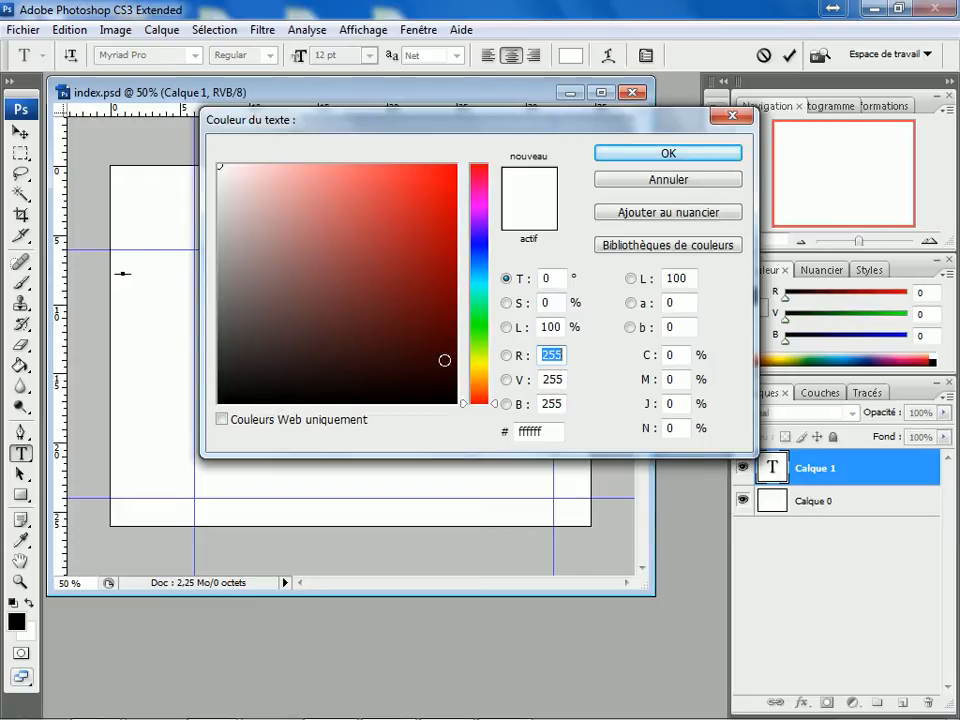
pyautogui.moveTo(441, 373)
pyautogui.mouseDown()
pyautogui.moveTo(439, 336)
pyautogui.moveTo(446, 412)
pyautogui.mouseUp()
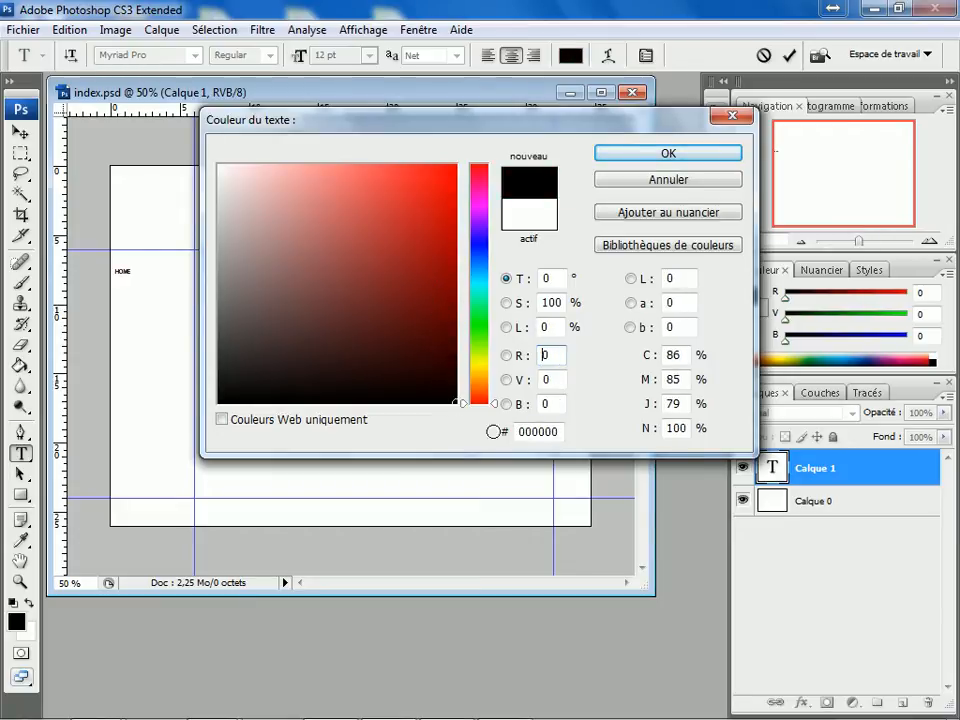
pyautogui.click(677, 156)
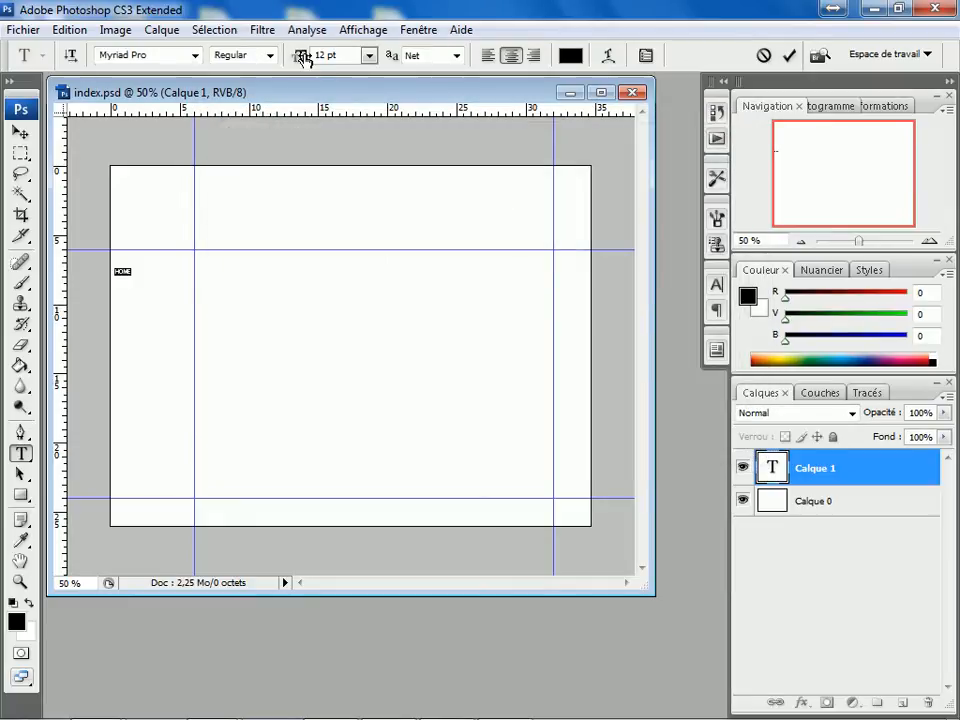
# Step: Enlarge the HOME text to 40 pt and shift it right so it sits inside the left column
pyautogui.moveTo(301, 58); pyautogui.dragTo(326, 58)
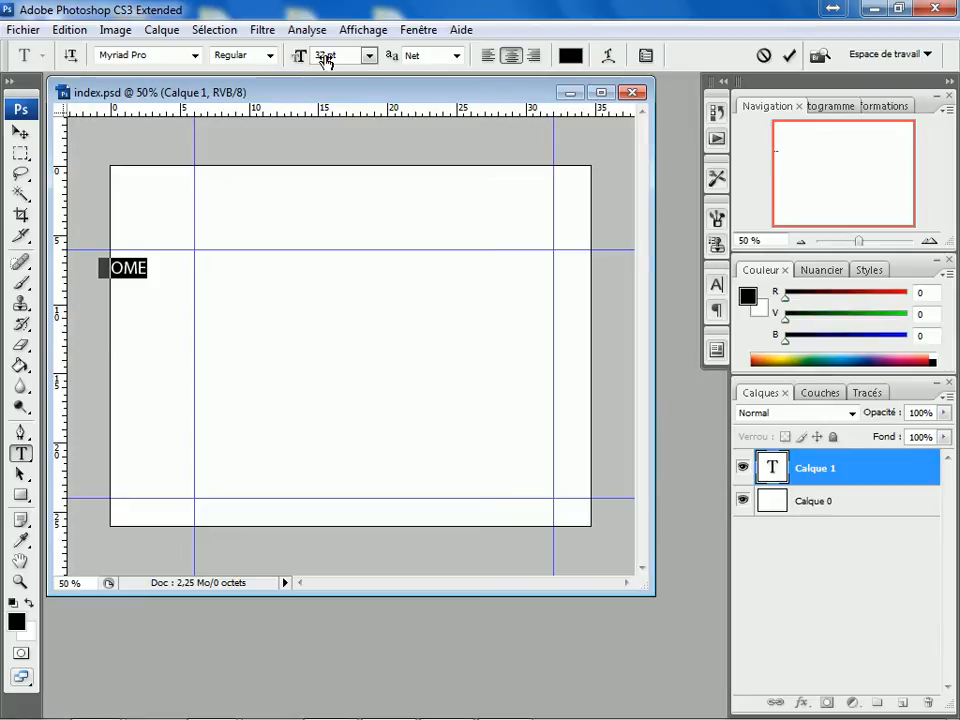
pyautogui.click(369, 57)
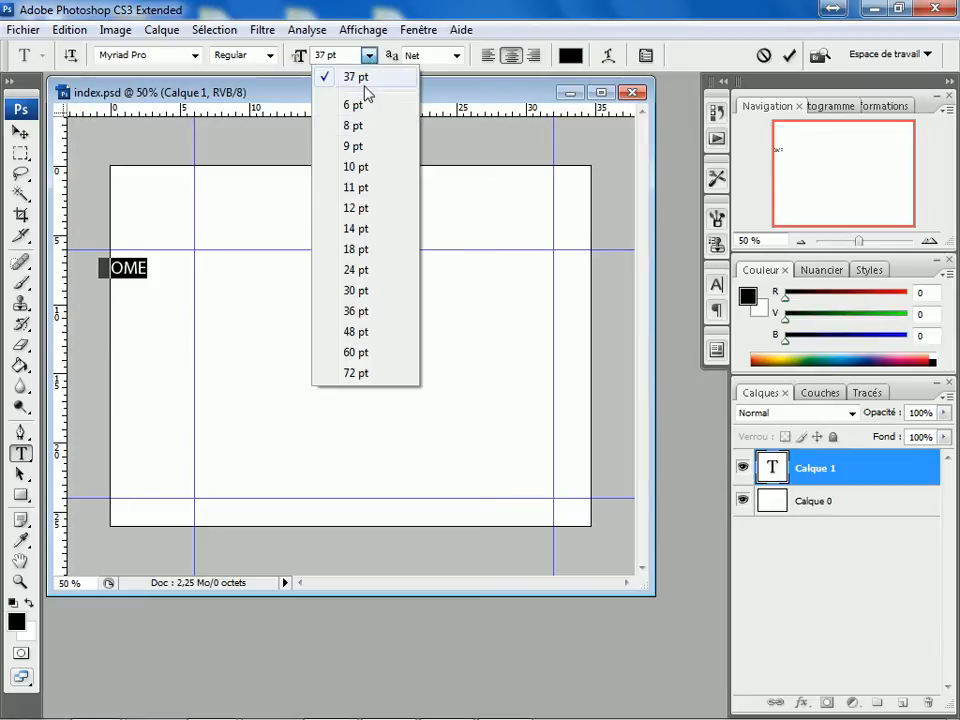
pyautogui.click(356, 332)
pyautogui.moveTo(144, 301); pyautogui.dragTo(166, 301)
pyautogui.moveTo(301, 60); pyautogui.dragTo(291, 60)
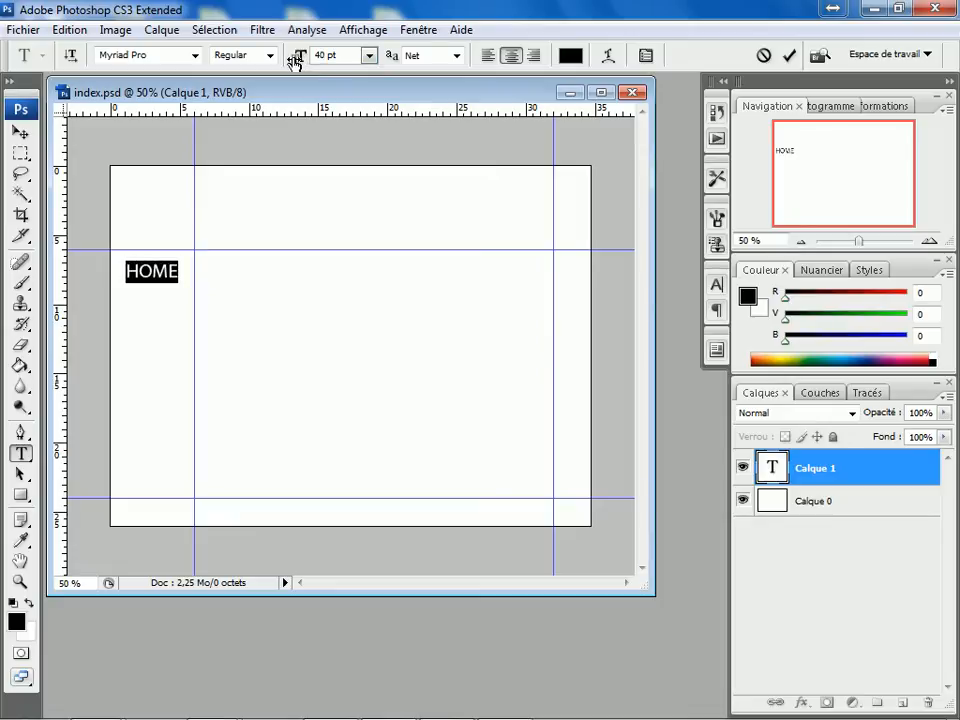
pyautogui.click(20, 131)
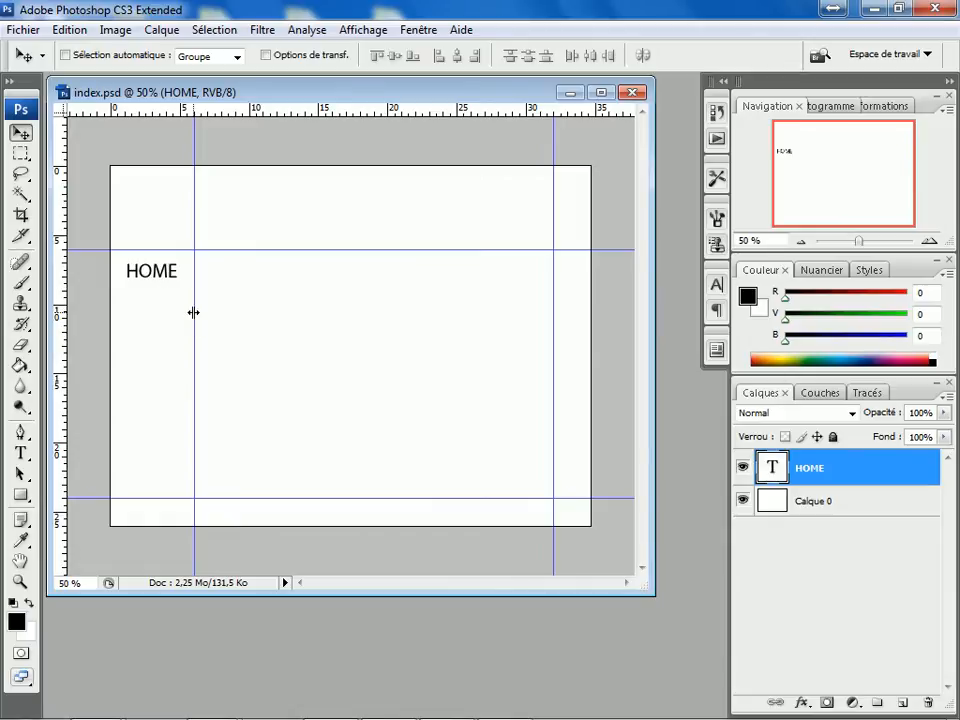
# Step: Display the grid (Grille) over the canvas again and nudge the HOME text up slightly
pyautogui.click(362, 30)
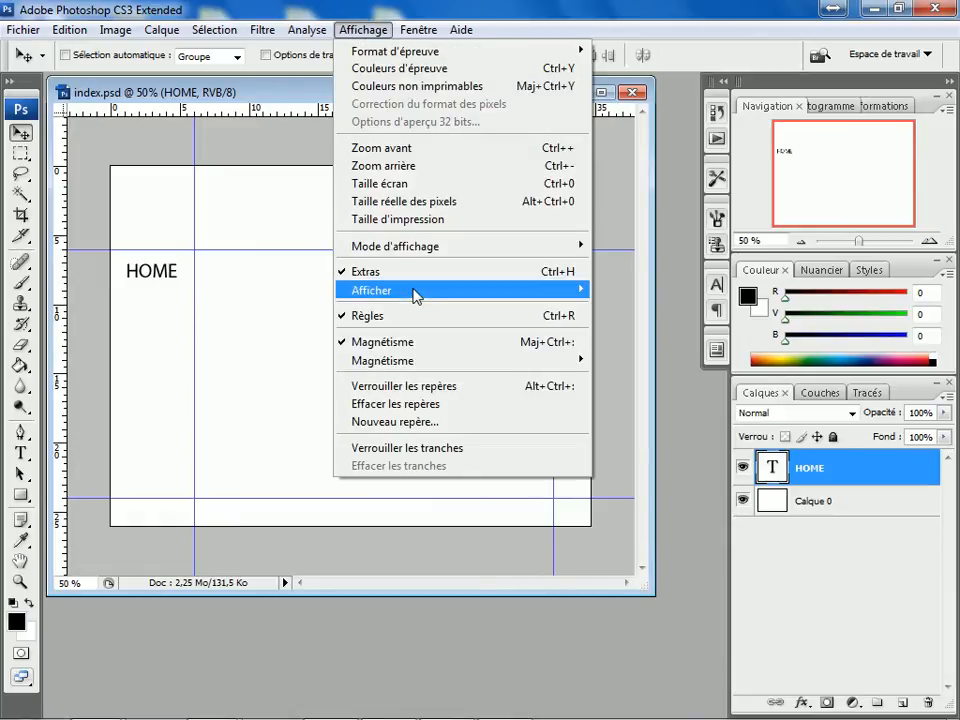
pyautogui.moveTo(414, 292)
pyautogui.click(618, 343)
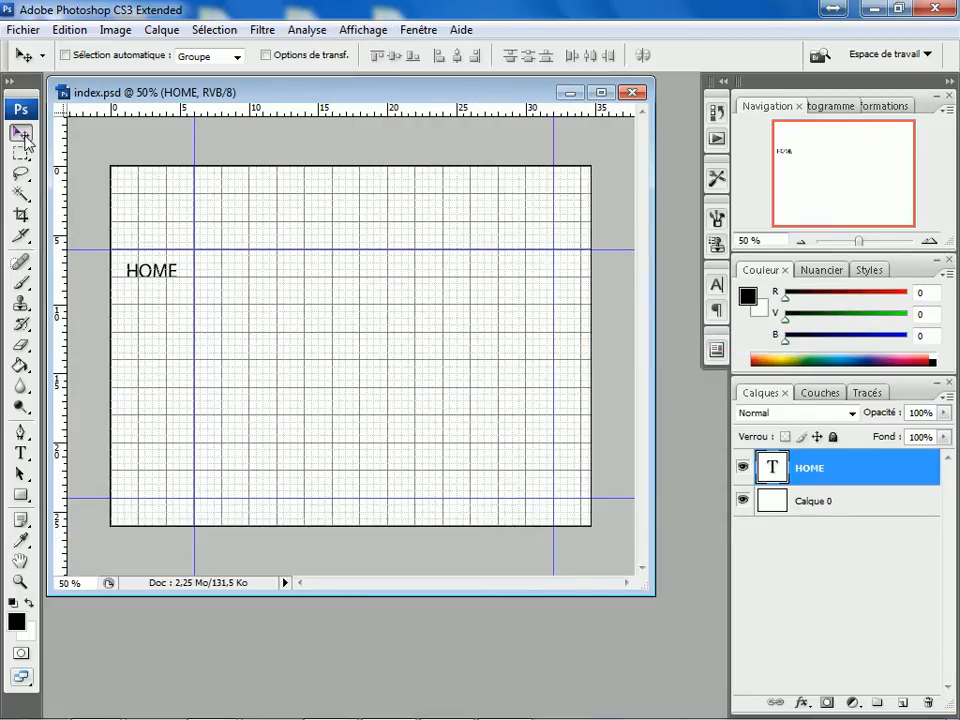
pyautogui.hotkey('shift', 'Up')
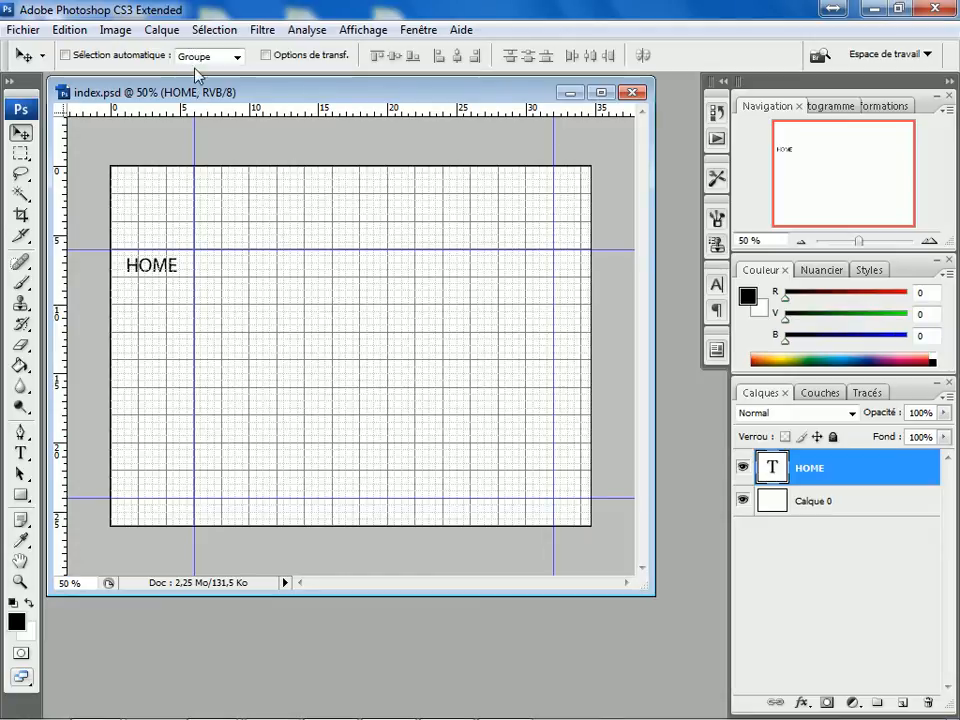
# Step: Place a horizontal guide below the HOME text, aligned with the grid line at 8 cm on the vertical ruler
pyautogui.moveTo(180, 116); pyautogui.dragTo(184, 283)
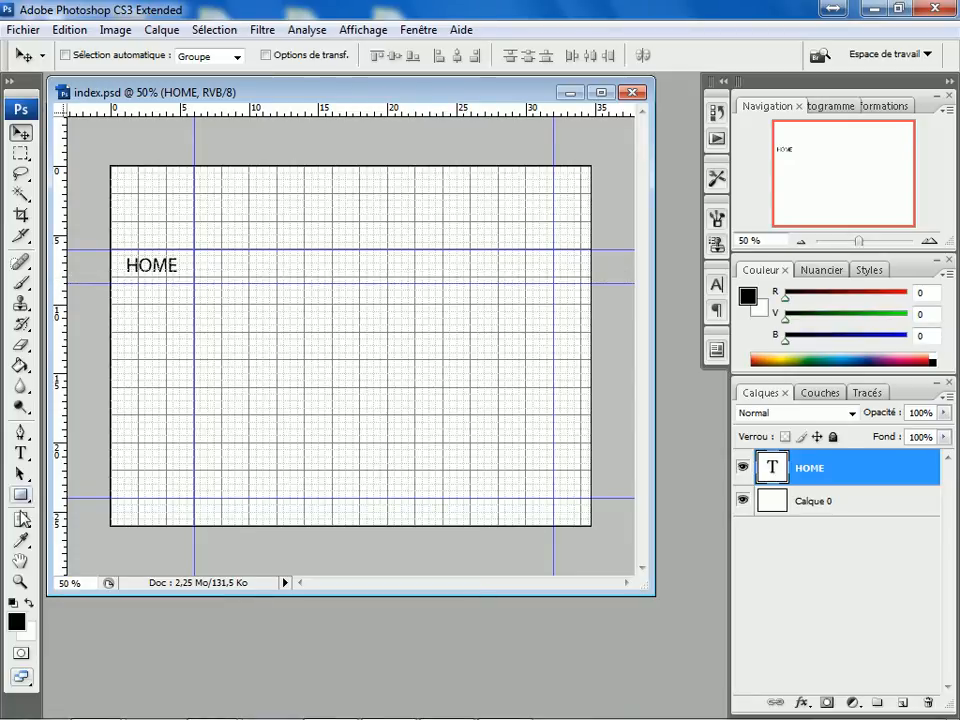
pyautogui.doubleClick(20, 584)
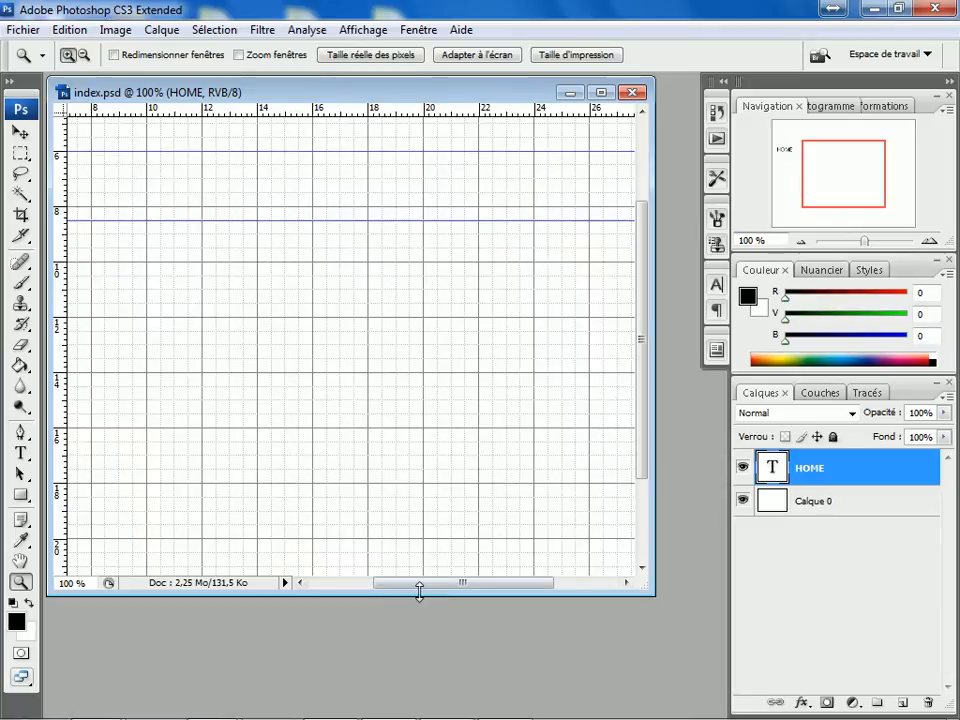
pyautogui.moveTo(645, 588); pyautogui.dragTo(705, 712)
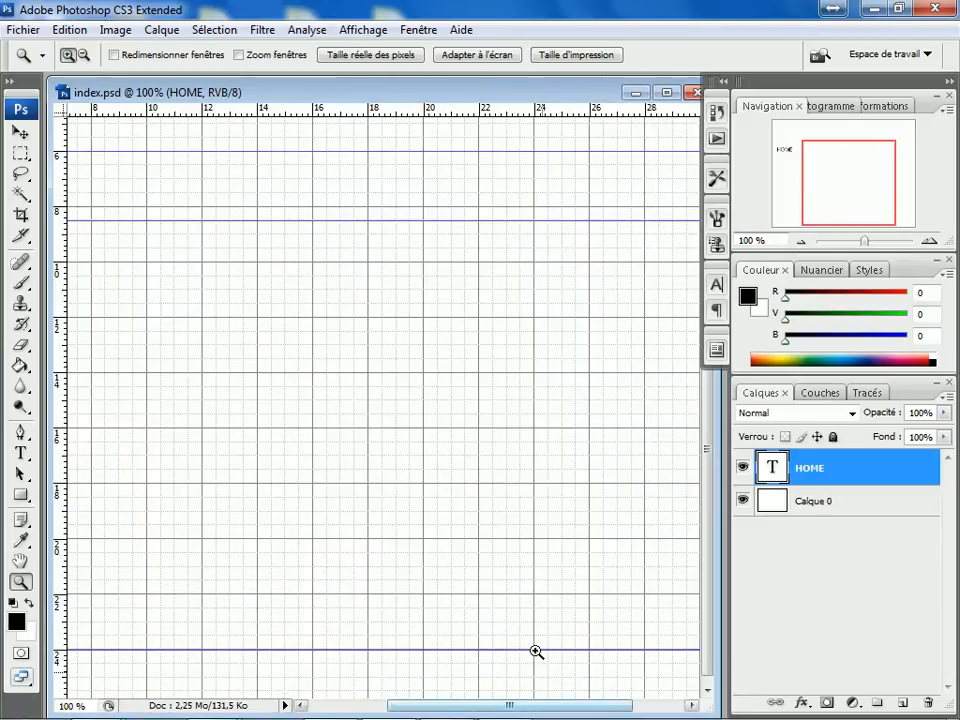
pyautogui.moveTo(853, 191); pyautogui.dragTo(818, 171)
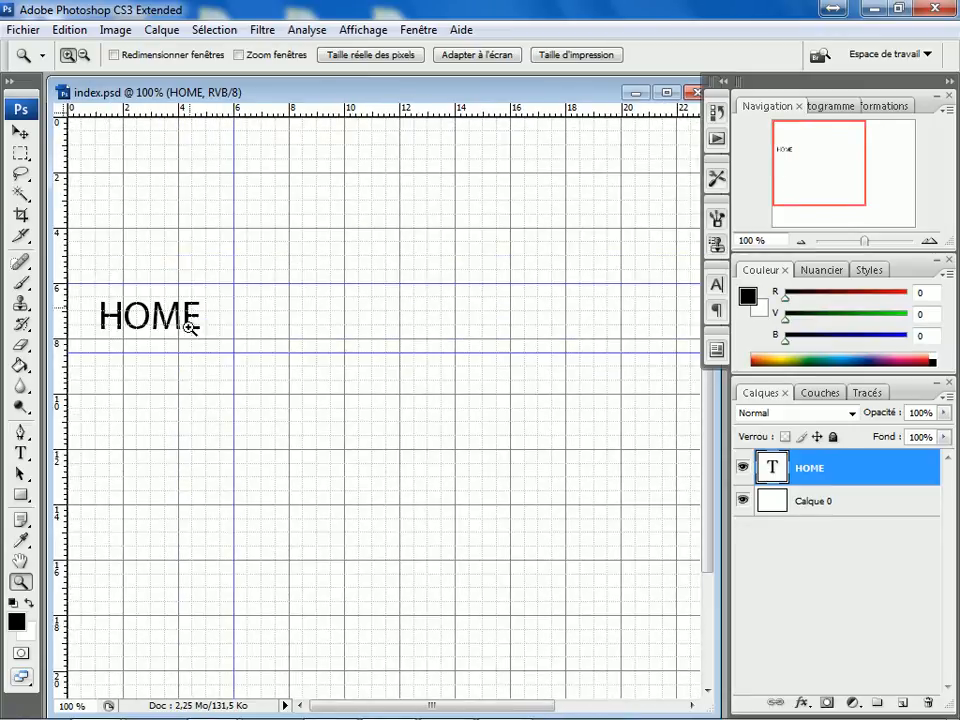
pyautogui.press('v')
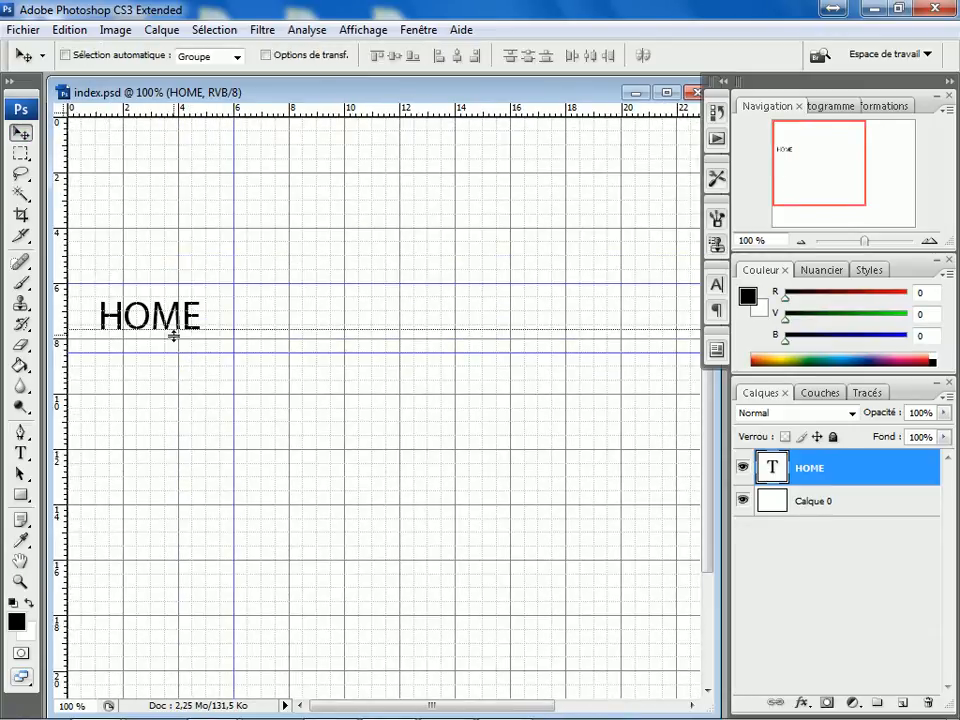
pyautogui.moveTo(174, 340); pyautogui.dragTo(176, 329)
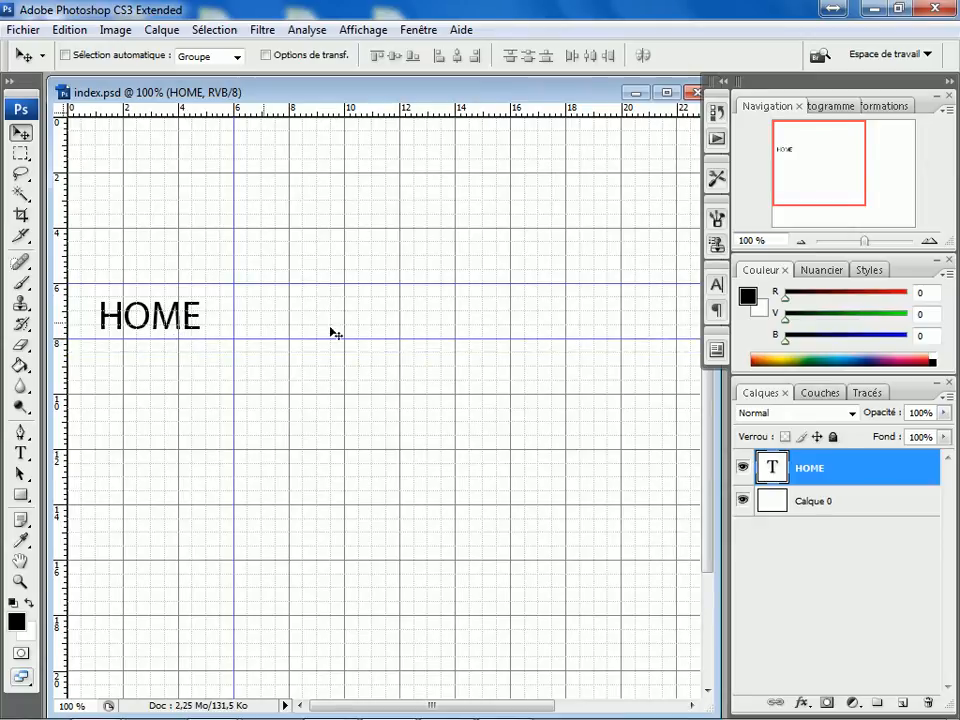
# Step: Nudge the HOME text up a few pixels to centre it between the 6 cm and 8 cm guides
pyautogui.press('Up')
pyautogui.press('Up')
pyautogui.press('Up')
pyautogui.press('Up')
pyautogui.press('Up')
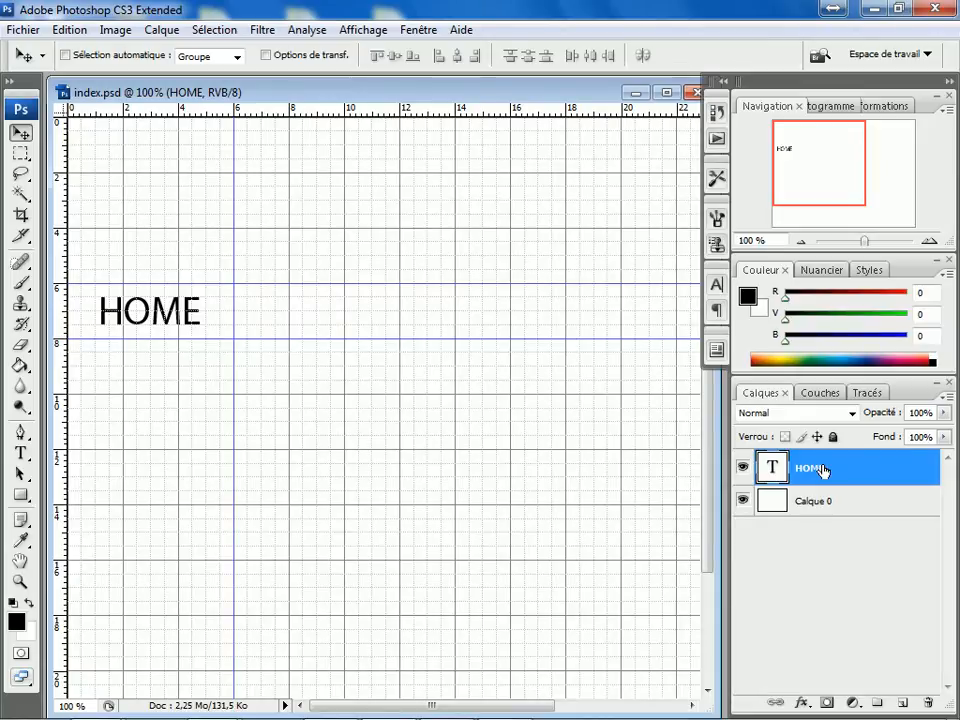
# Step: Duplicate the HOME text layer and move the copy straight down about 2 cm, below the 8 cm guide
pyautogui.moveTo(868, 482); pyautogui.dragTo(901, 702)
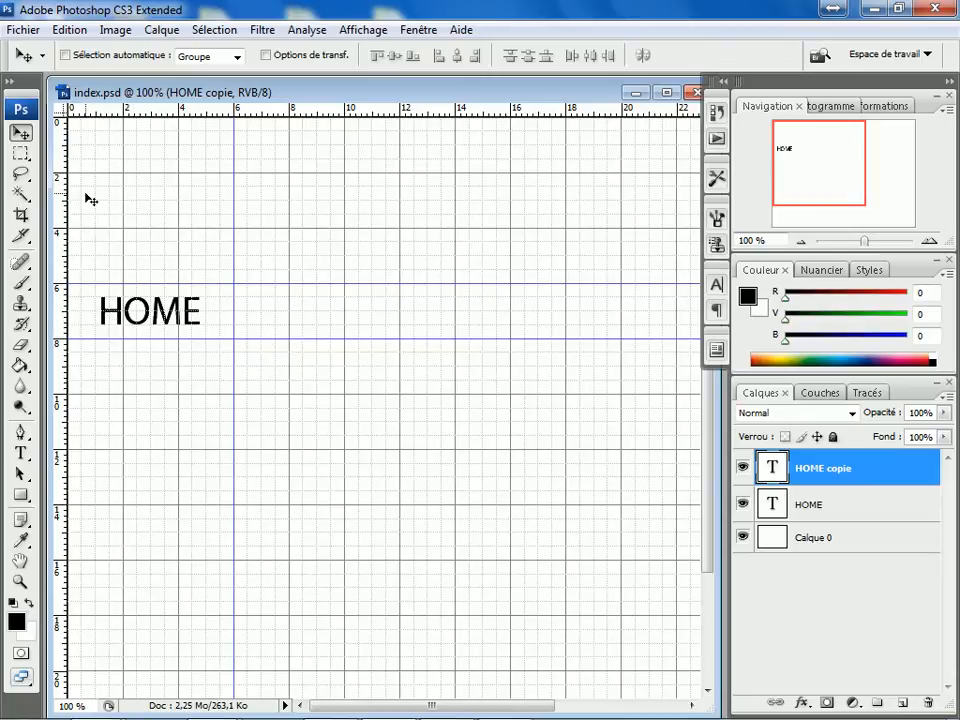
pyautogui.press('Down')
pyautogui.press('Down')
pyautogui.press('Down')
pyautogui.press('Down')
pyautogui.press('Down')
pyautogui.press('Down')
pyautogui.press('Down')
pyautogui.press('Down')
pyautogui.press('Down')
pyautogui.press('Down')
pyautogui.press('Down')
pyautogui.press('Down')
pyautogui.press('Down')
pyautogui.press('Down')
pyautogui.press('Down')
pyautogui.press('Down')
pyautogui.press('Down')
pyautogui.press('Down')
pyautogui.press('Down')
pyautogui.press('Down')
pyautogui.press('Down')
pyautogui.press('Down')
pyautogui.press('Down')
pyautogui.press('Down')
pyautogui.press('Down')
pyautogui.press('Down')
pyautogui.press('Down')
pyautogui.press('Down')
pyautogui.press('Down')
pyautogui.press('Down')
pyautogui.press('Down')
pyautogui.press('Down')
pyautogui.press('Down')
pyautogui.press('Down')
pyautogui.press('Down')
pyautogui.press('Down')
pyautogui.press('Down')
pyautogui.press('Down')
pyautogui.press('Down')
pyautogui.press('Down')
pyautogui.press('Down')
pyautogui.press('Down')
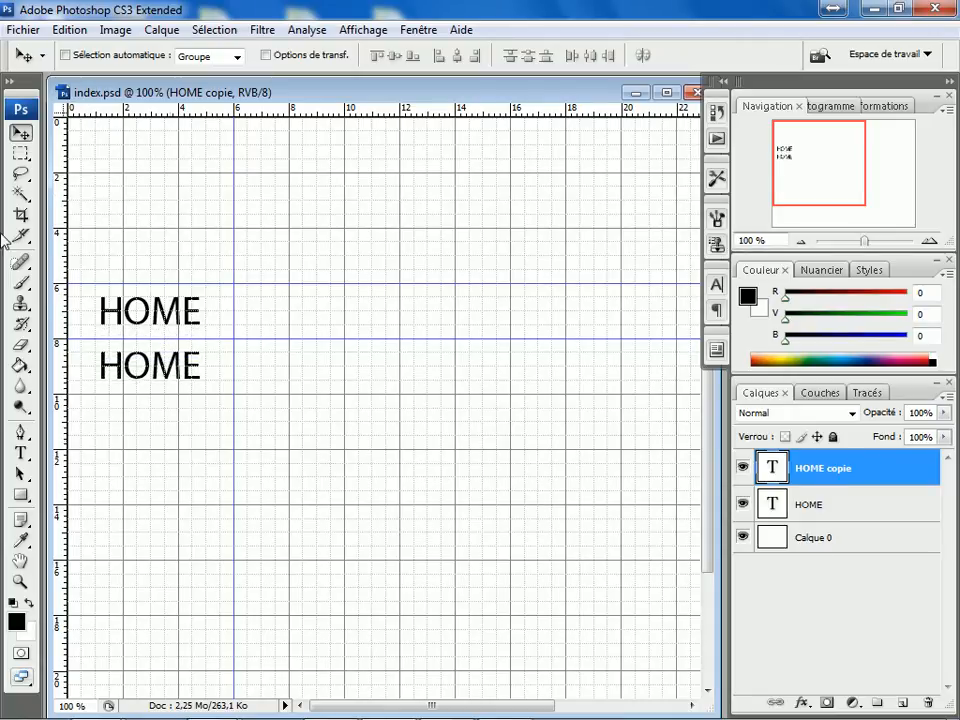
# Step: Replace the wording of the lower HOME copy with VIDEO
pyautogui.click(20, 452)
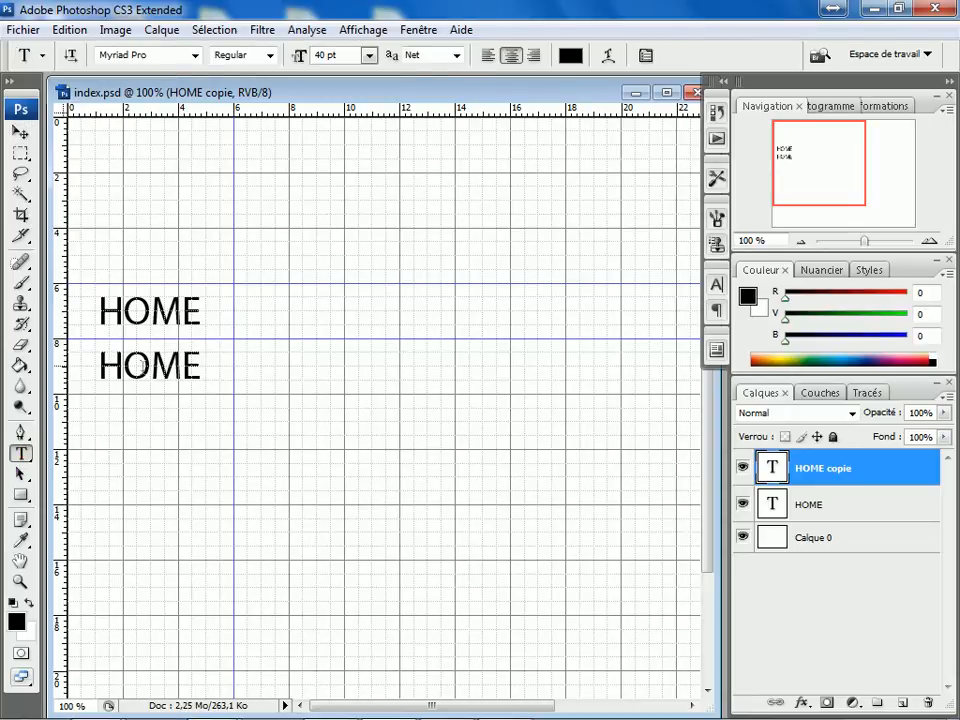
pyautogui.click(150, 372)
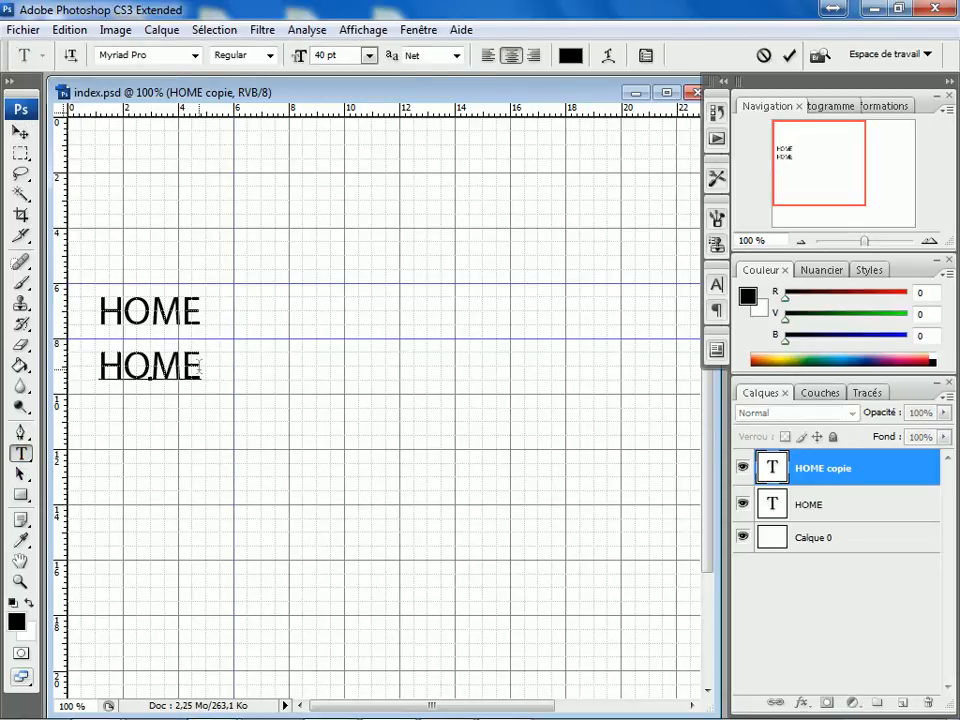
pyautogui.moveTo(201, 366); pyautogui.dragTo(97, 360)
pyautogui.write('P')
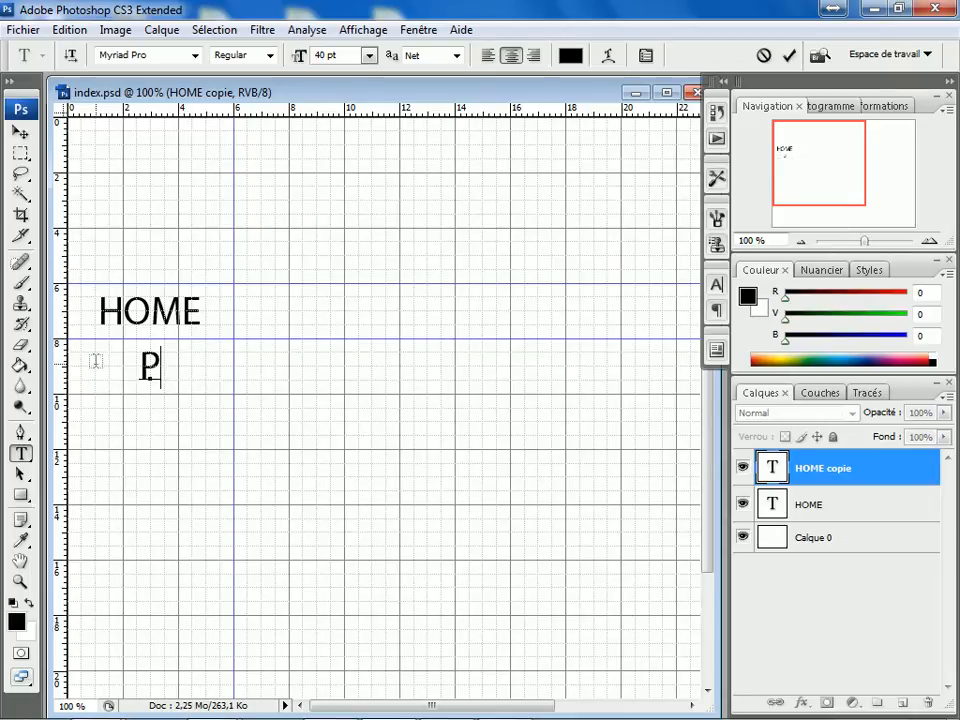
pyautogui.press('BackSpace')
pyautogui.write('VIDEOS')
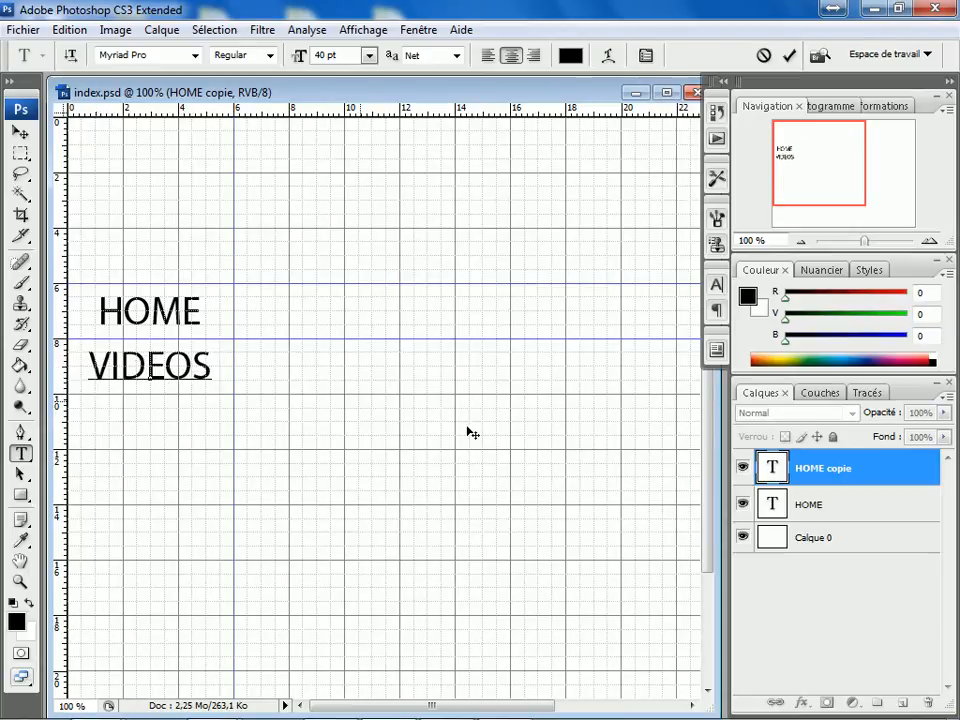
pyautogui.press('BackSpace')
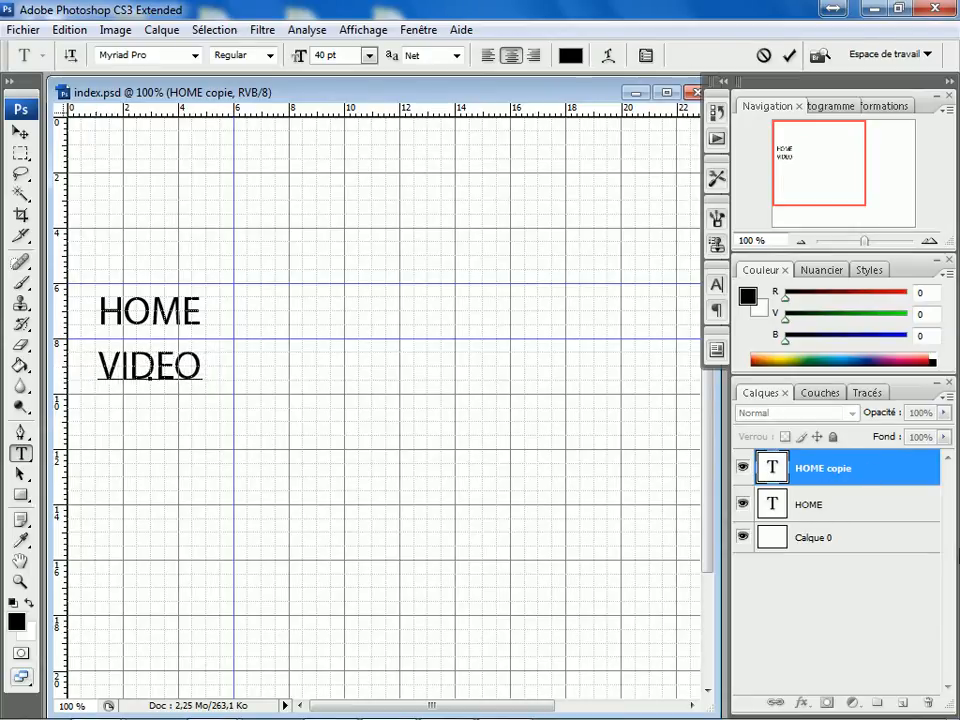
# Step: Duplicate the VIDEO text layer and move the copy straight down about 2 cm, below the original
pyautogui.click(915, 486)
pyautogui.moveTo(849, 480); pyautogui.dragTo(903, 707)
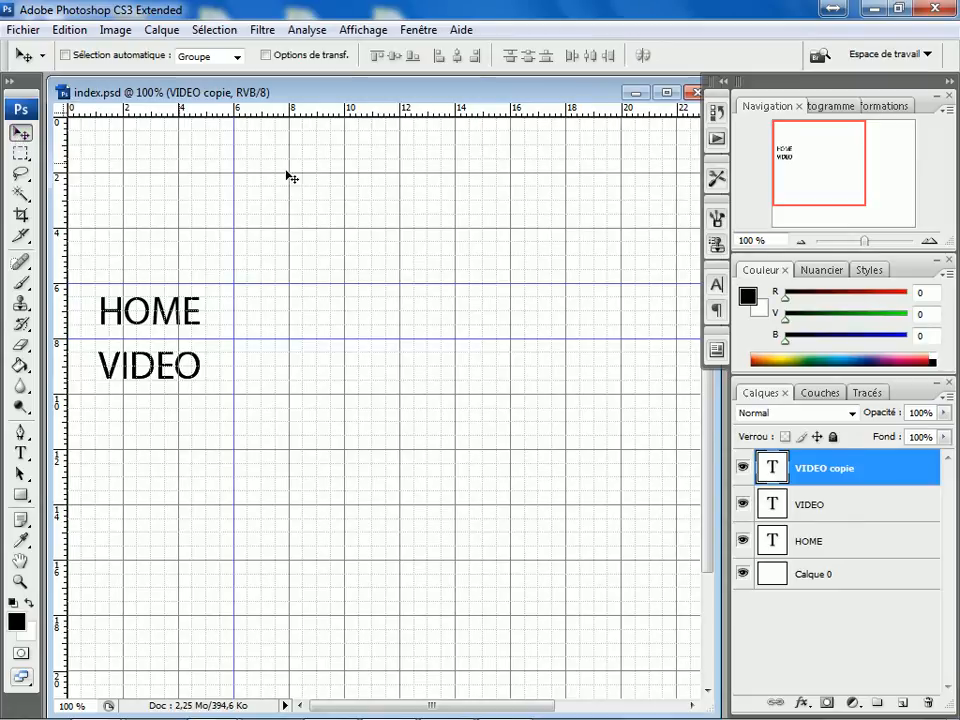
pyautogui.press('Down')
pyautogui.press('Down')
pyautogui.press('Down')
pyautogui.press('Down')
pyautogui.press('Down')
pyautogui.press('Down')
pyautogui.press('Down')
pyautogui.press('Down')
pyautogui.press('Down')
pyautogui.press('Down')
pyautogui.press('Down')
pyautogui.press('Down')
pyautogui.press('Down')
pyautogui.press('Down')
pyautogui.press('Down')
pyautogui.press('Down')
pyautogui.press('Down')
pyautogui.press('Down')
pyautogui.press('Down')
pyautogui.press('Down')
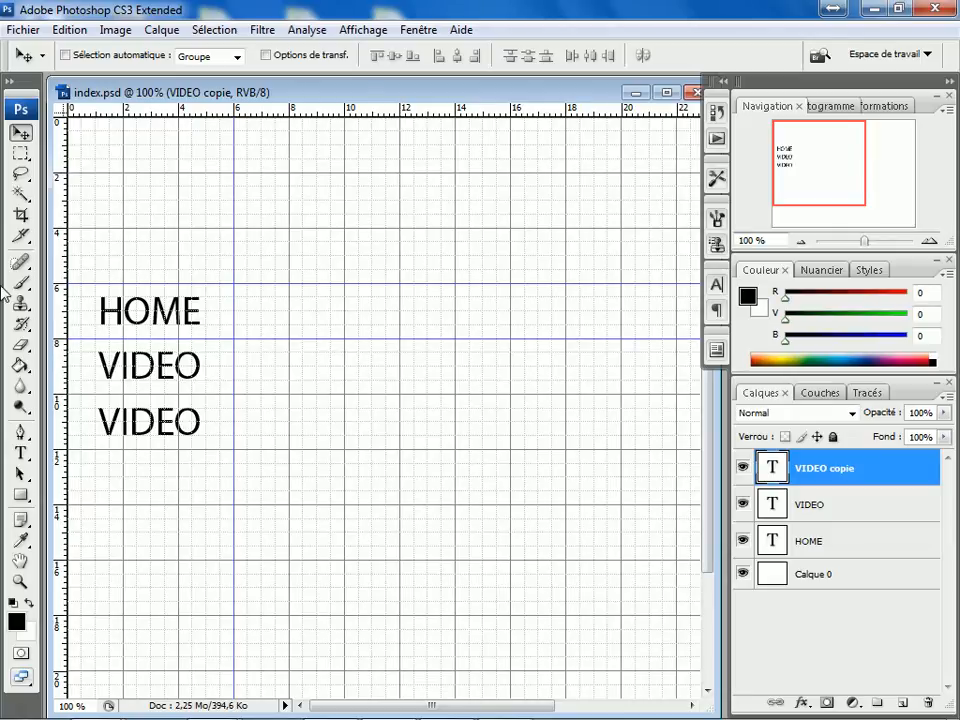
# Step: Replace the wording of the lower VIDEO copy with PHOTO, discarding any stray empty text layer
pyautogui.click(20, 452)
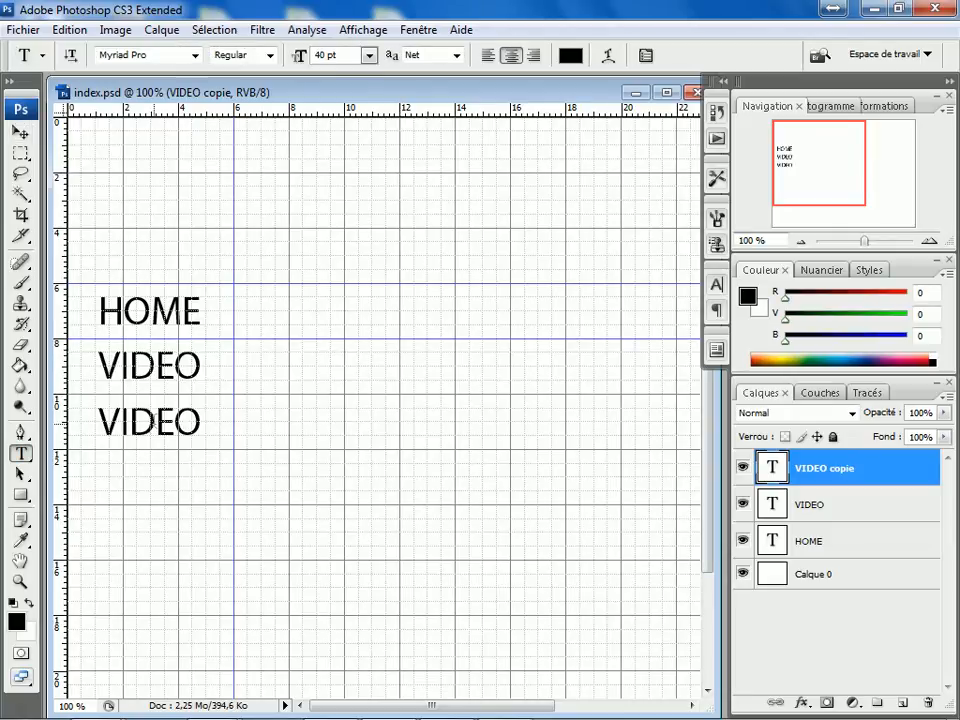
pyautogui.click(188, 422)
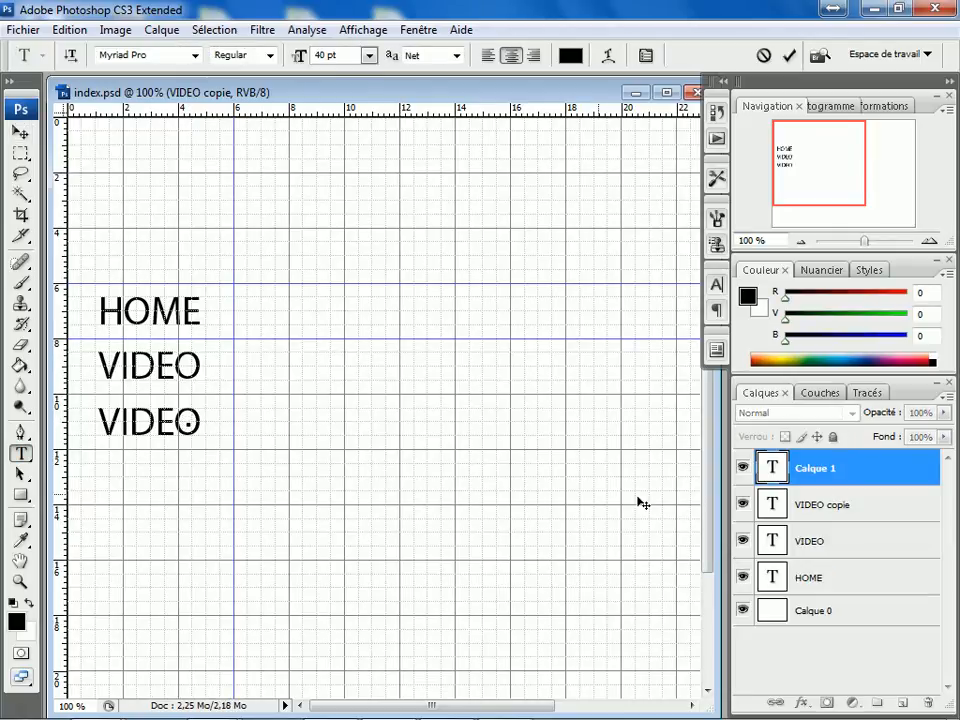
pyautogui.moveTo(882, 479); pyautogui.dragTo(928, 703)
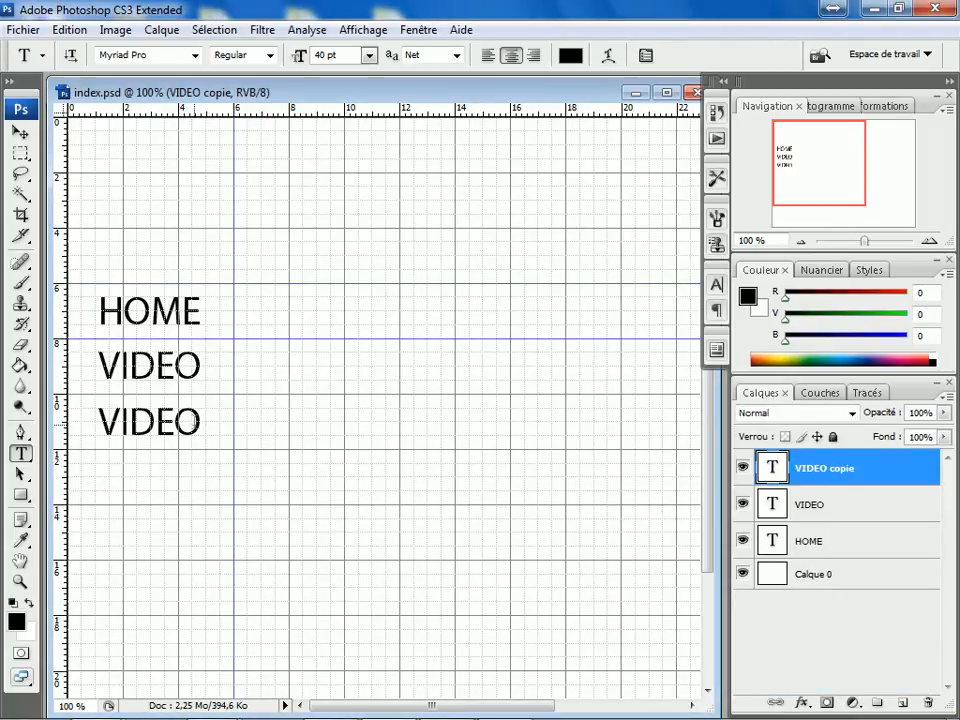
pyautogui.click(188, 422)
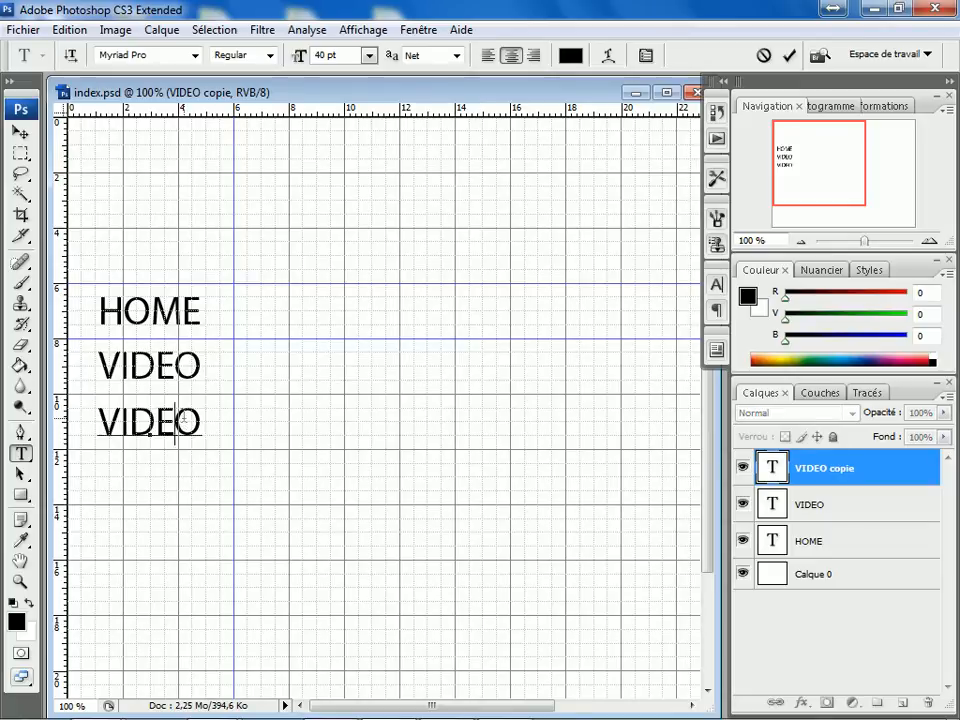
pyautogui.press('BackSpace')
pyautogui.press('BackSpace')
pyautogui.press('BackSpace')
pyautogui.press('BackSpace')
pyautogui.press('BackSpace')
pyautogui.write('PHOTO')
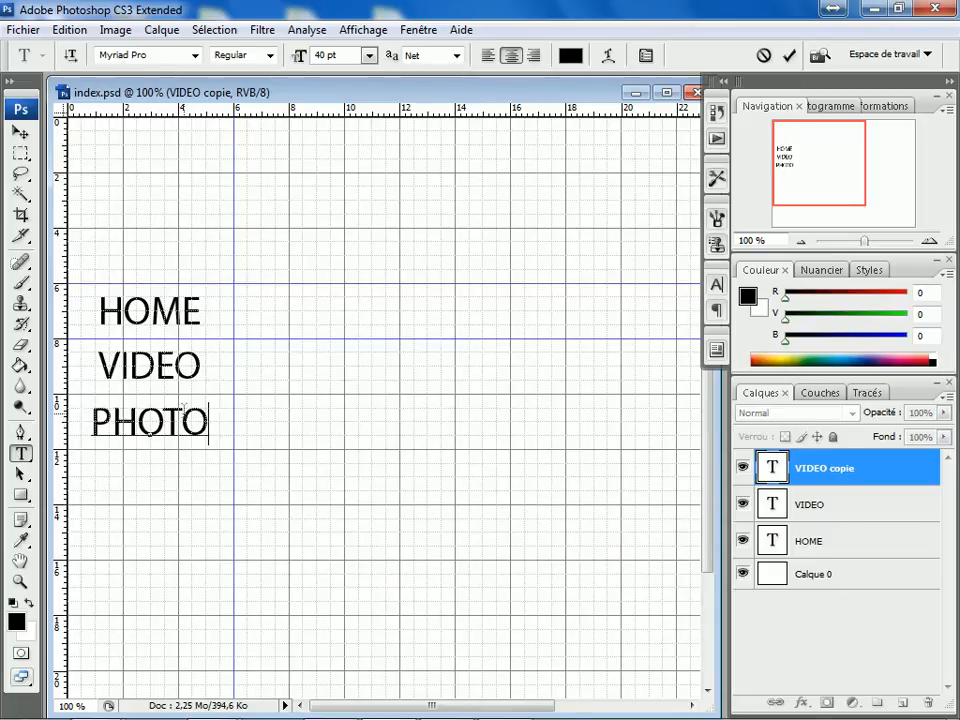
# Step: Duplicate the PHOTO text layer and move the copy straight down about 2 cm, below the original
pyautogui.click(885, 476)
pyautogui.moveTo(885, 476); pyautogui.dragTo(903, 703)
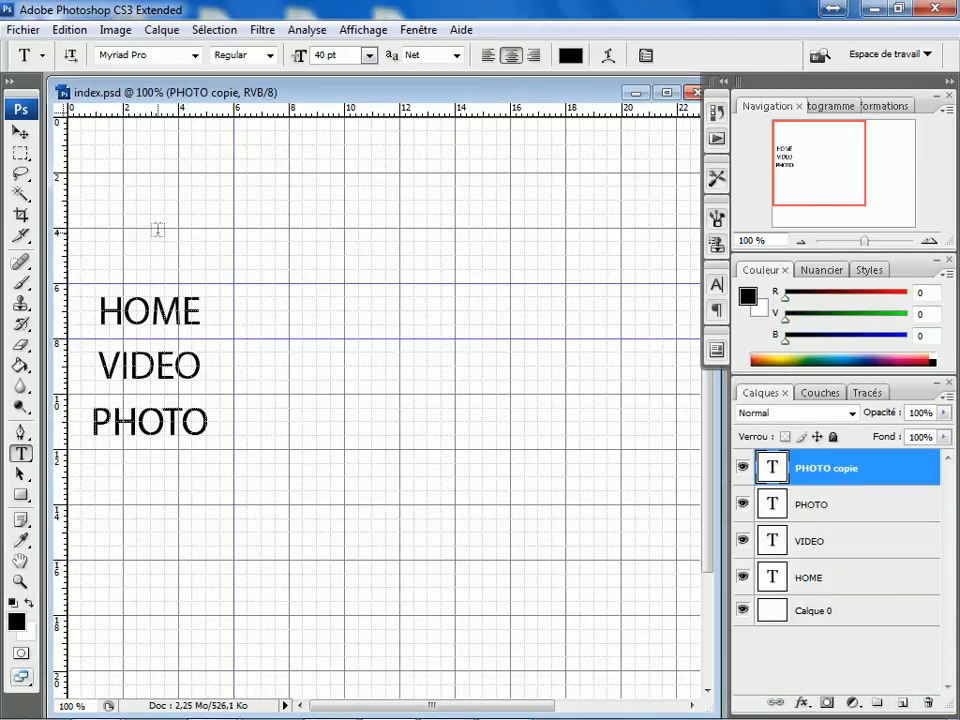
pyautogui.click(20, 132)
pyautogui.hotkey('shift', 'Down')
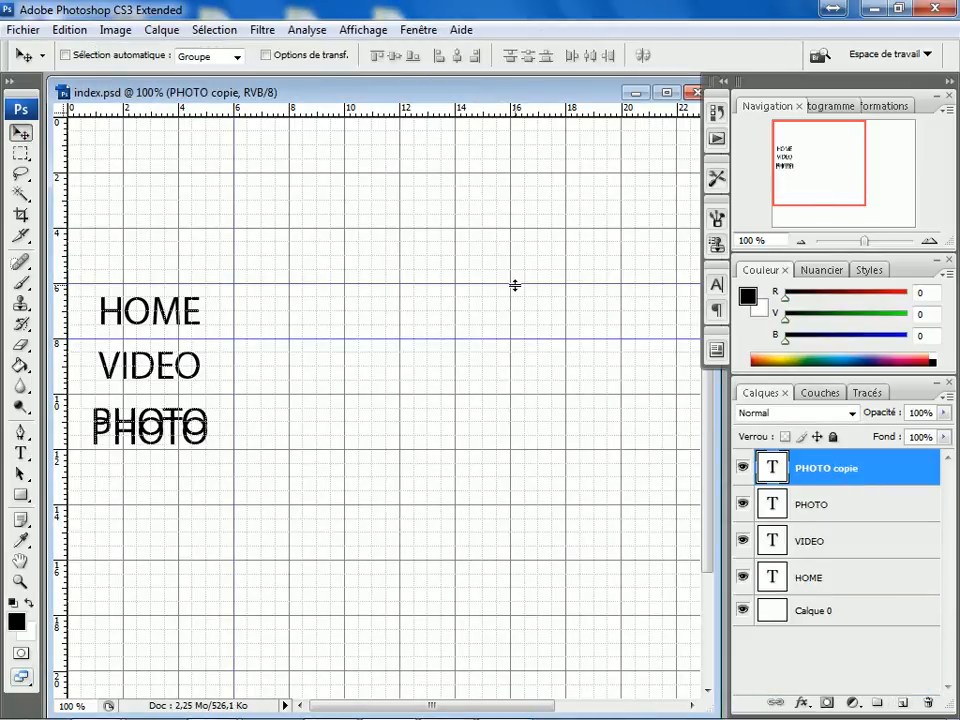
pyautogui.hotkey('shift', 'Down')
pyautogui.hotkey('shift', 'Down')
pyautogui.hotkey('shift', 'Down')
pyautogui.hotkey('shift', 'Down')
pyautogui.hotkey('shift', 'Down')
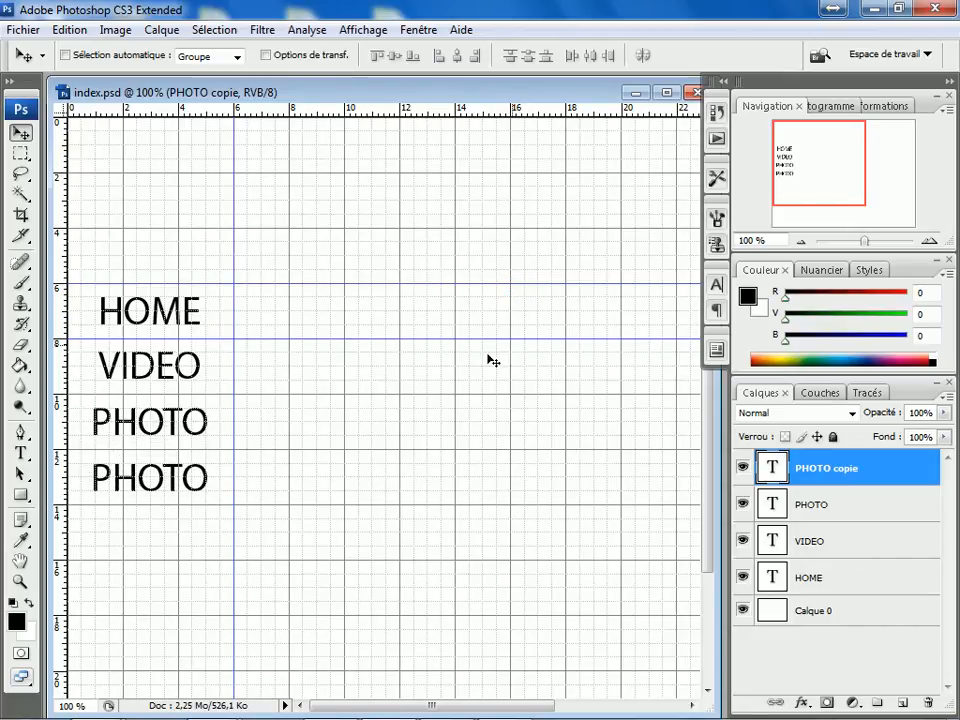
# Step: Replace the wording of the lower PHOTO copy with CONTACT
pyautogui.click(20, 452)
pyautogui.click(93, 480)
pyautogui.moveTo(93, 480); pyautogui.dragTo(207, 482)
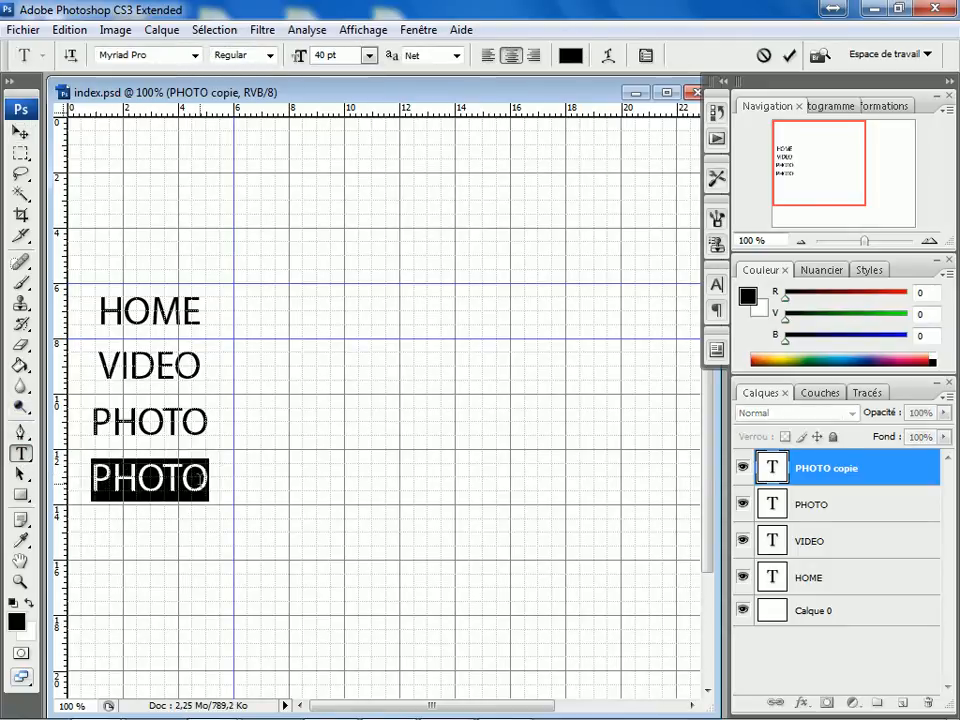
pyautogui.write('CONTACT')
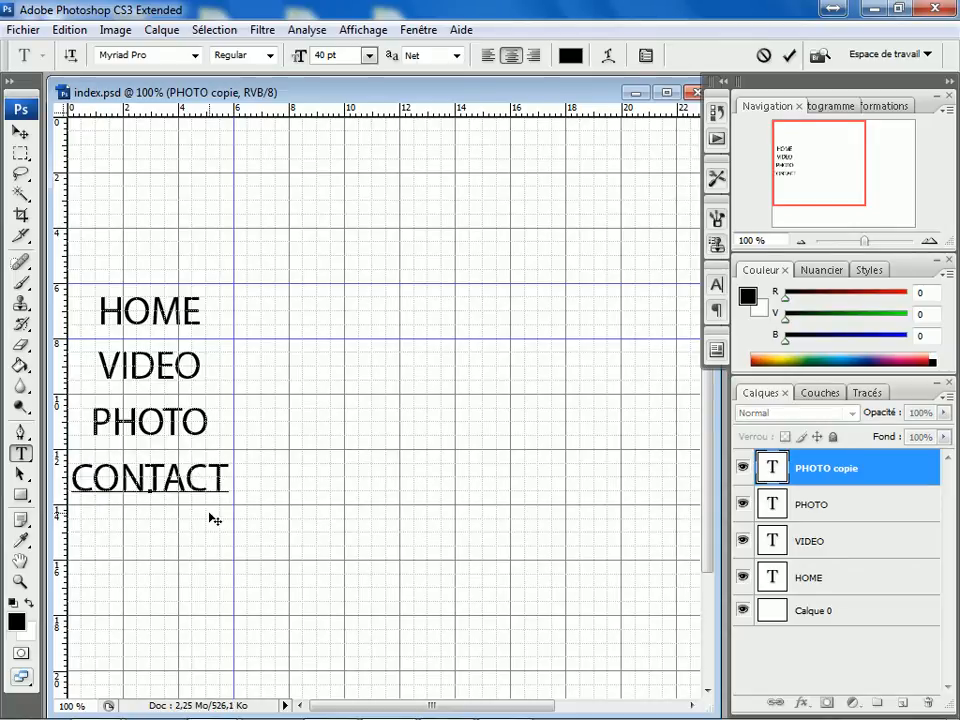
pyautogui.click(20, 131)
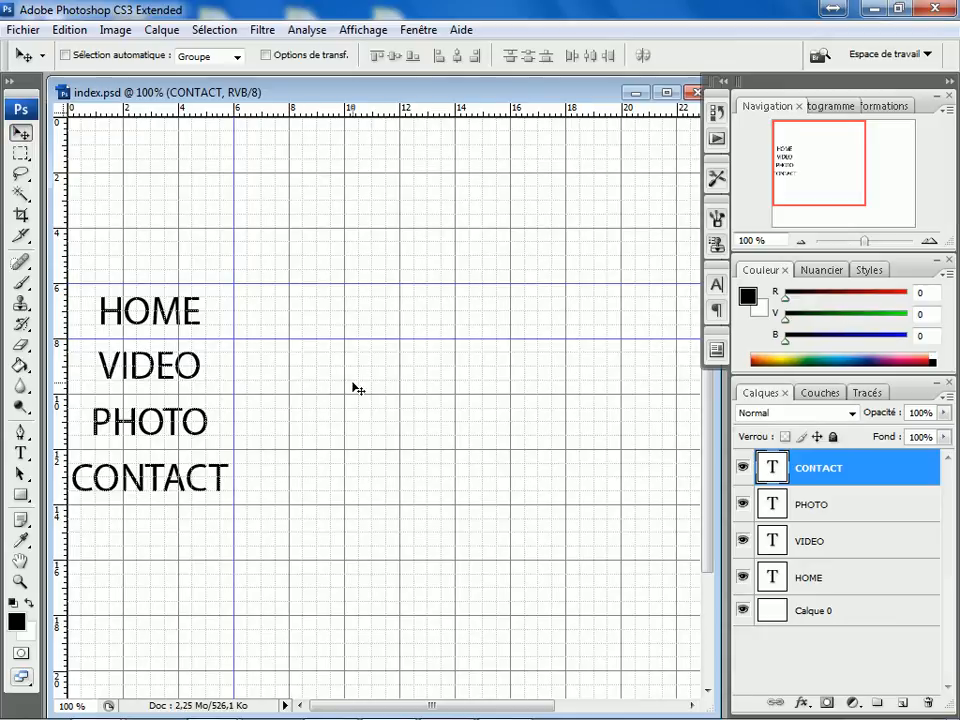
# Step: Place horizontal guides between and below the remaining menu words, at 10, 12 and 14 cm on the vertical ruler
pyautogui.doubleClick(20, 561)
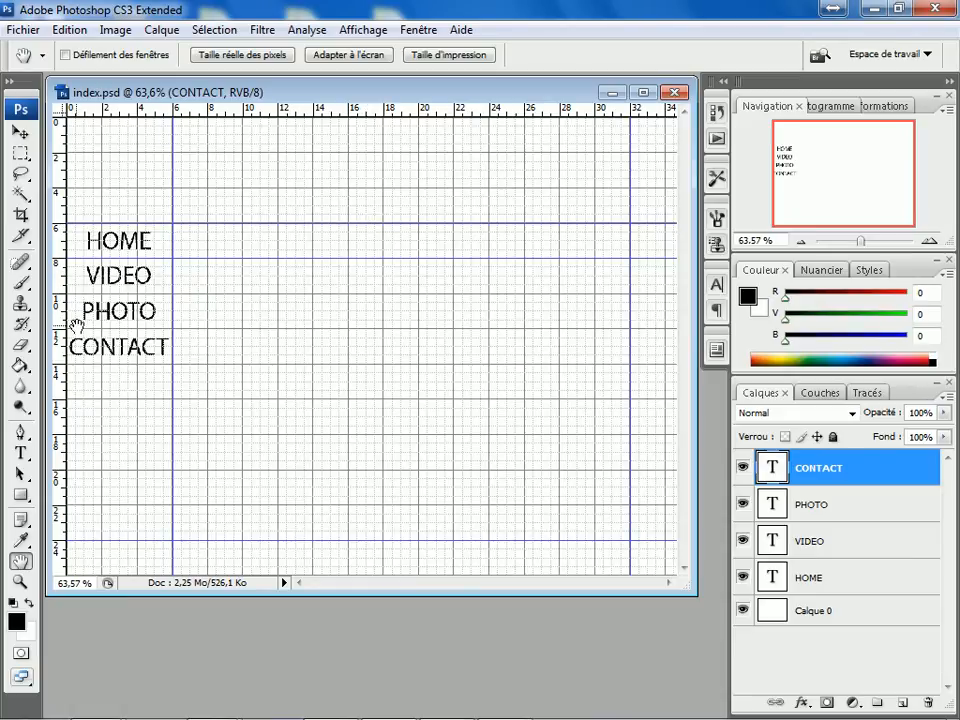
pyautogui.doubleClick(20, 582)
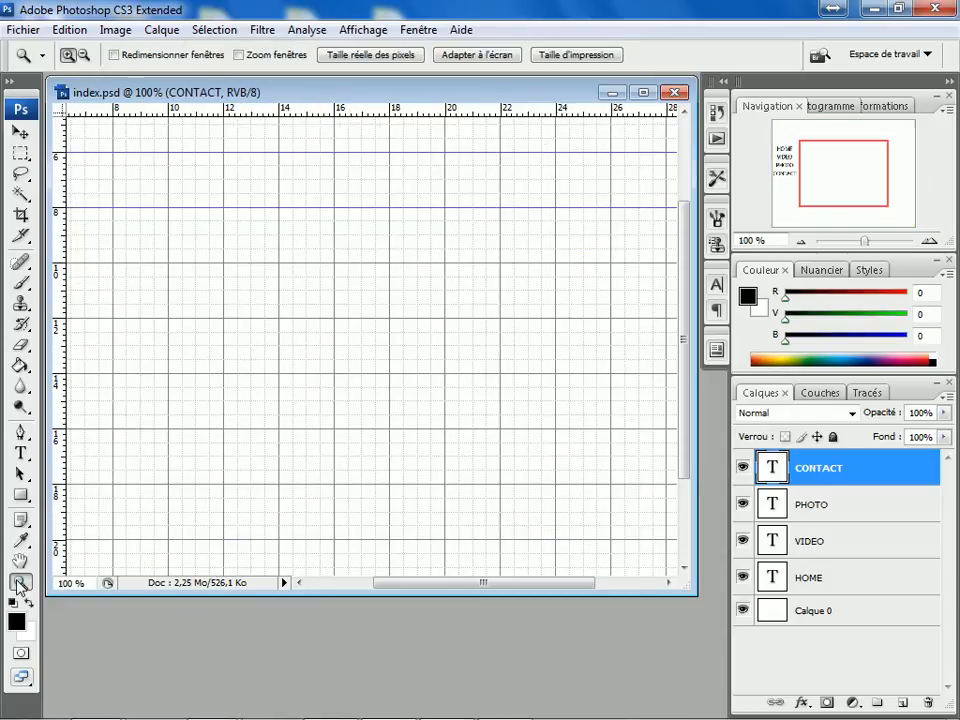
pyautogui.moveTo(870, 200); pyautogui.dragTo(768, 150)
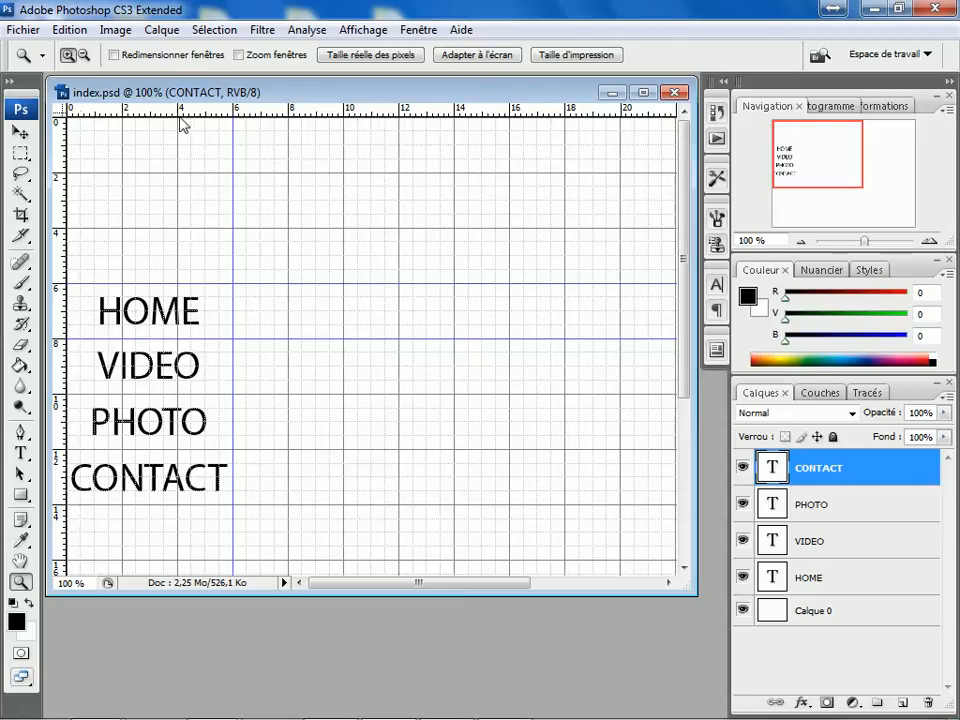
pyautogui.click(21, 134)
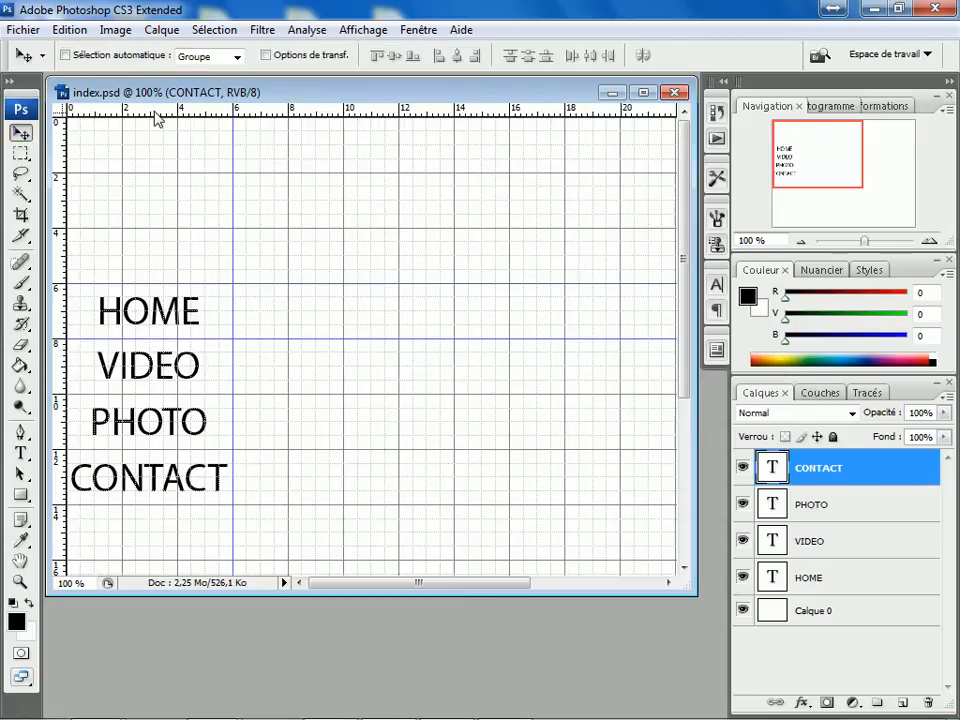
pyautogui.moveTo(163, 248); pyautogui.dragTo(178, 394)
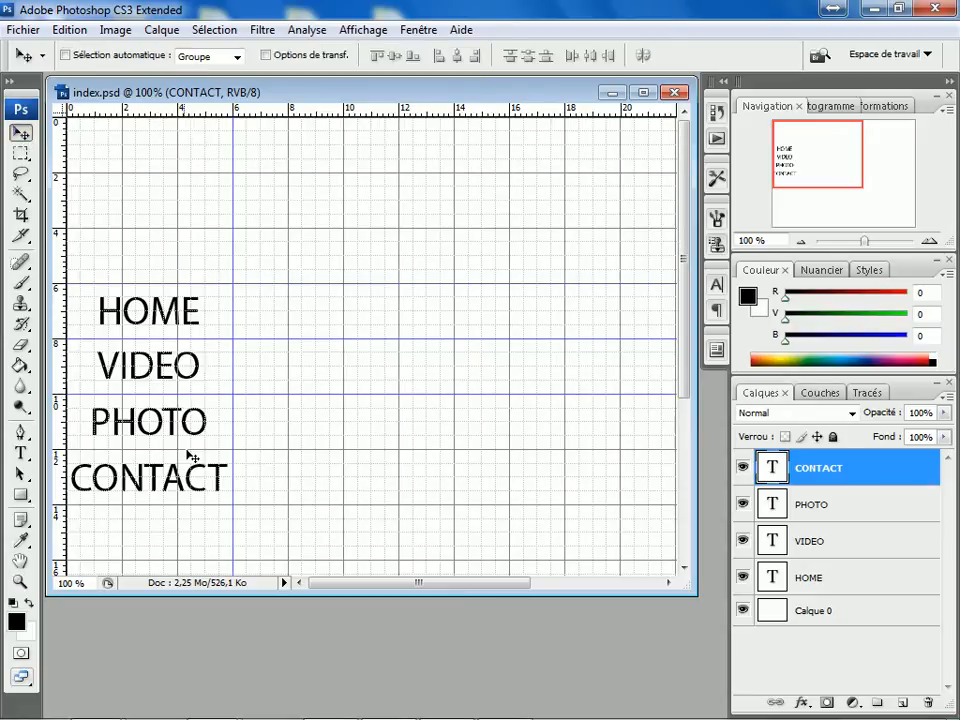
pyautogui.moveTo(185, 108); pyautogui.dragTo(190, 447)
pyautogui.moveTo(185, 120); pyautogui.dragTo(189, 508)
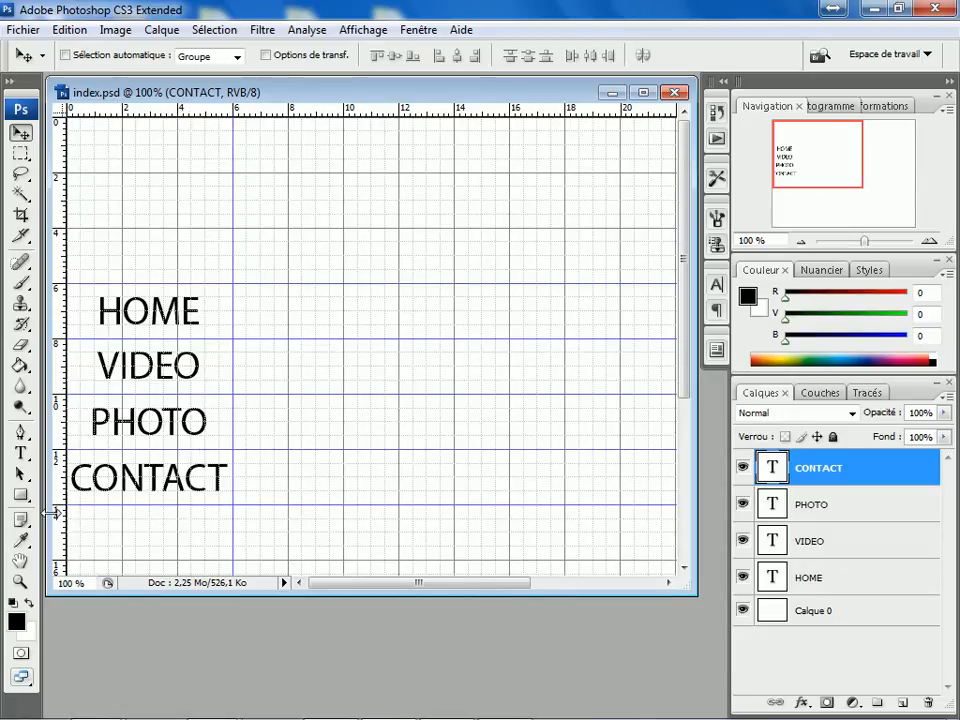
# Step: Hide the grid while keeping the guides, and enlarge the document window so the whole page fits with a margin around it
pyautogui.click(20, 580)
pyautogui.doubleClick(20, 561)
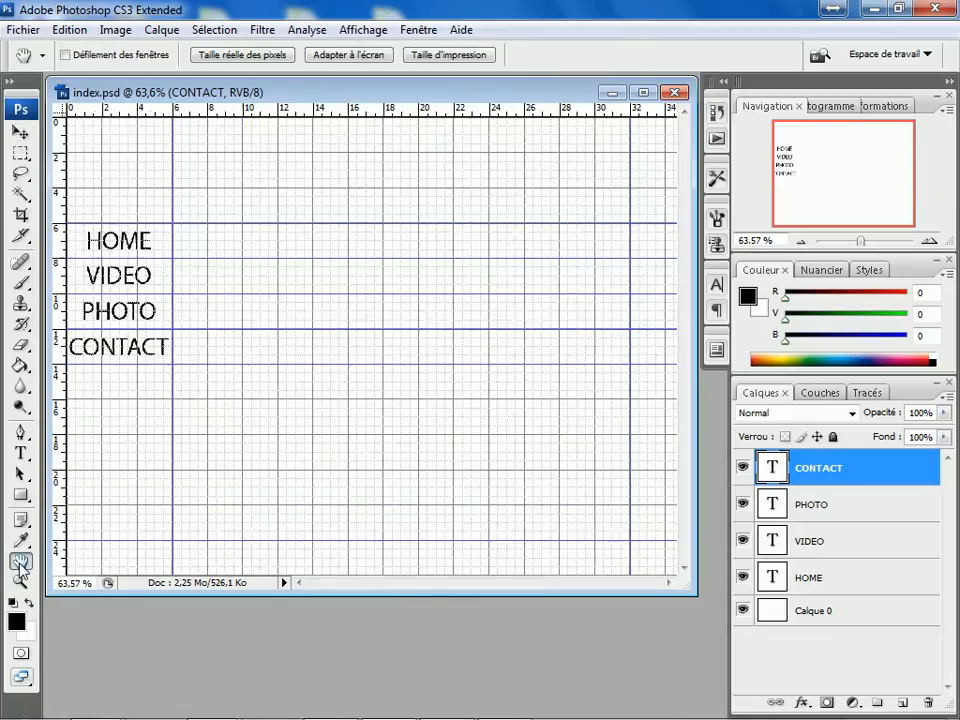
pyautogui.click(362, 30)
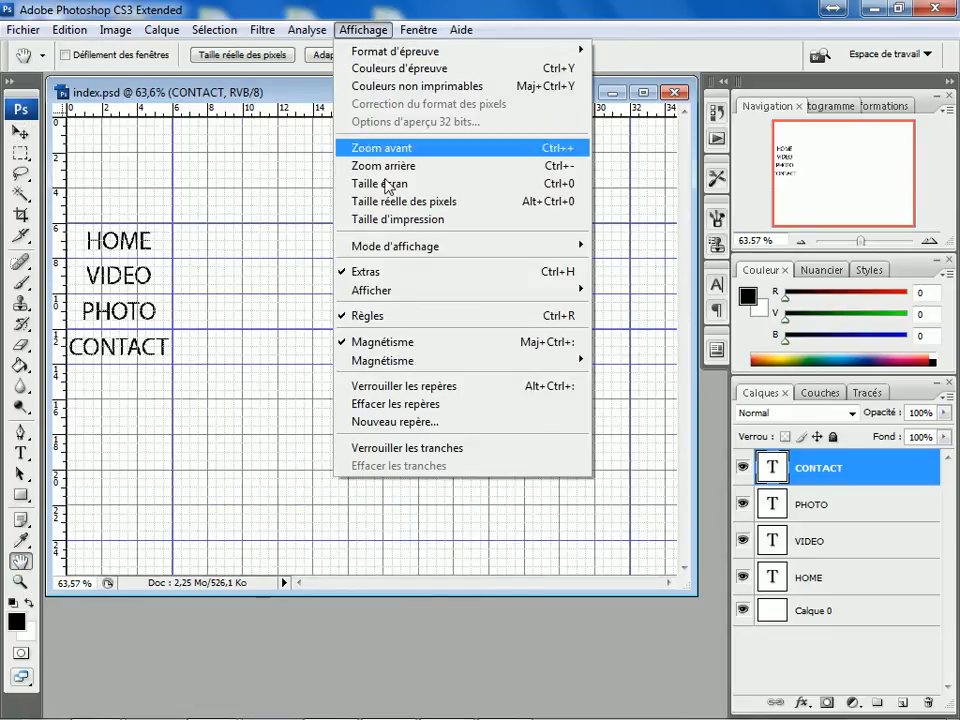
pyautogui.moveTo(414, 292)
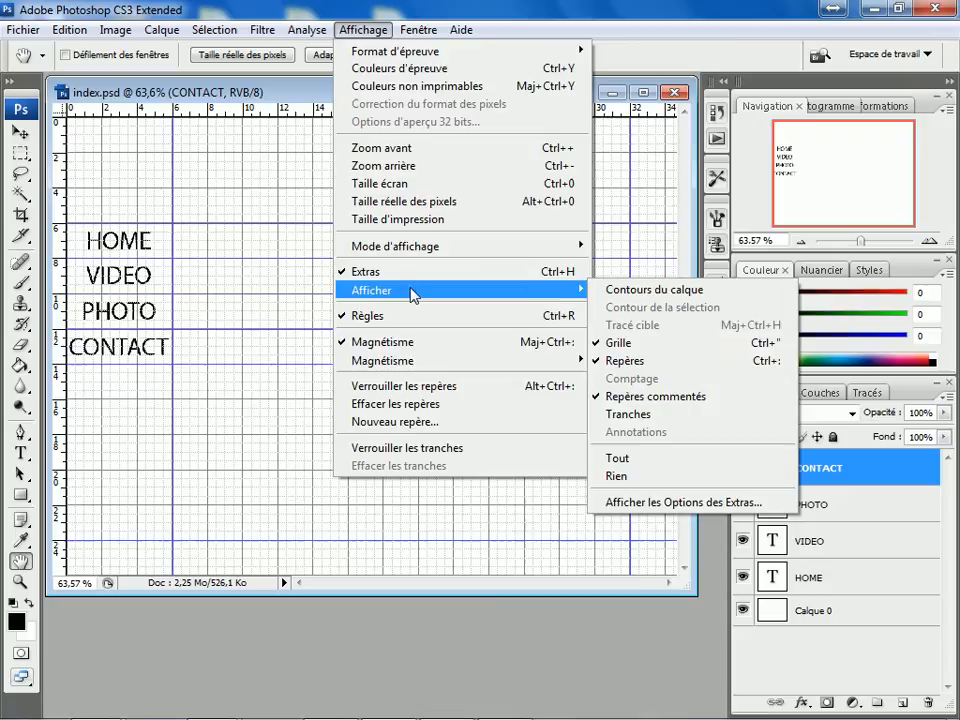
pyautogui.click(680, 348)
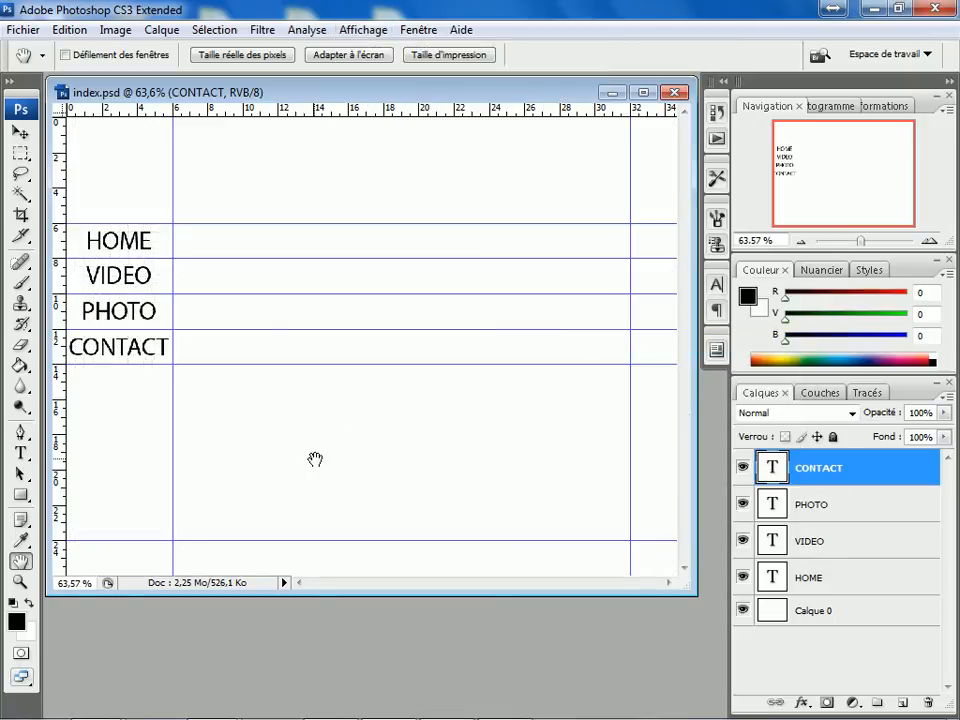
pyautogui.moveTo(686, 584); pyautogui.dragTo(705, 681)
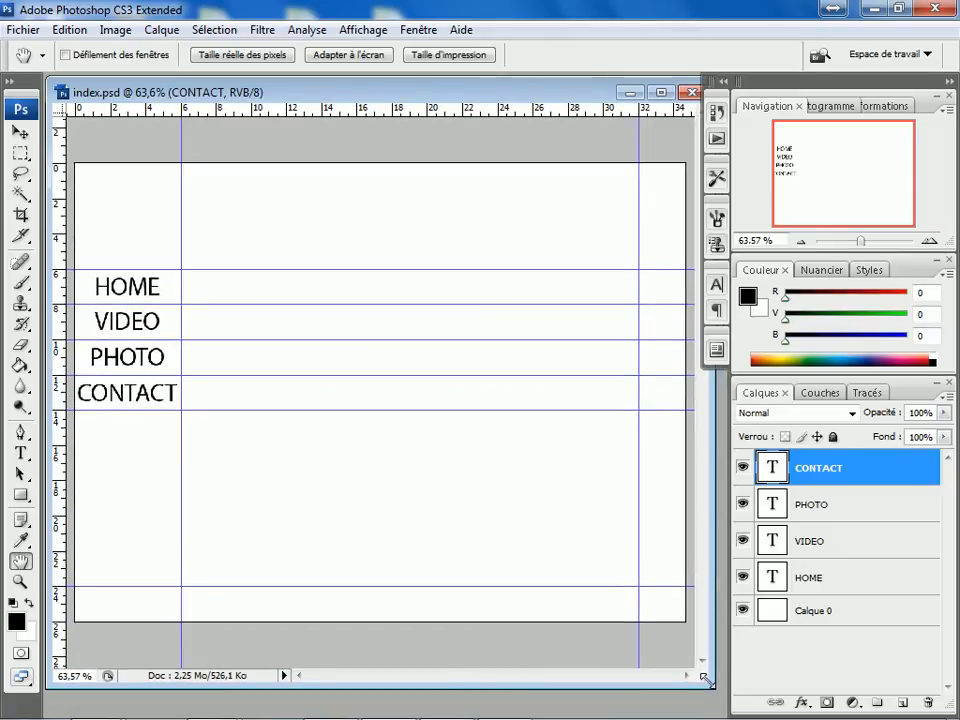
# Step: Select the full-height menu column with a rectangular marquee, from the page's left edge to the vertical guide at 6 cm
pyautogui.click(20, 153)
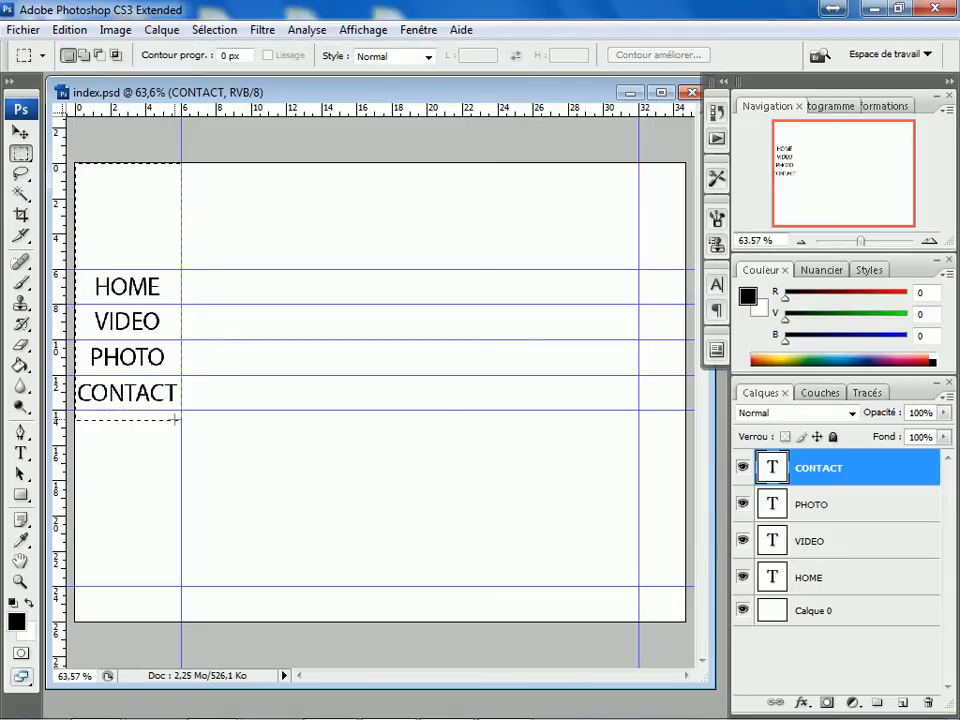
pyautogui.moveTo(178, 517); pyautogui.dragTo(181, 572)
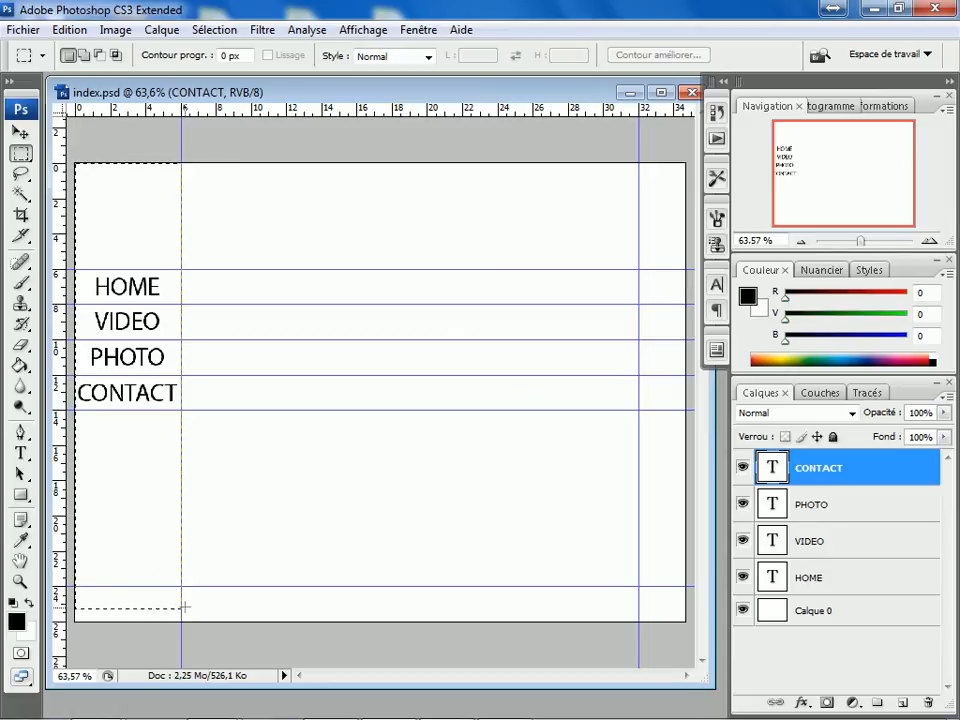
pyautogui.moveTo(184, 624); pyautogui.dragTo(184, 624)
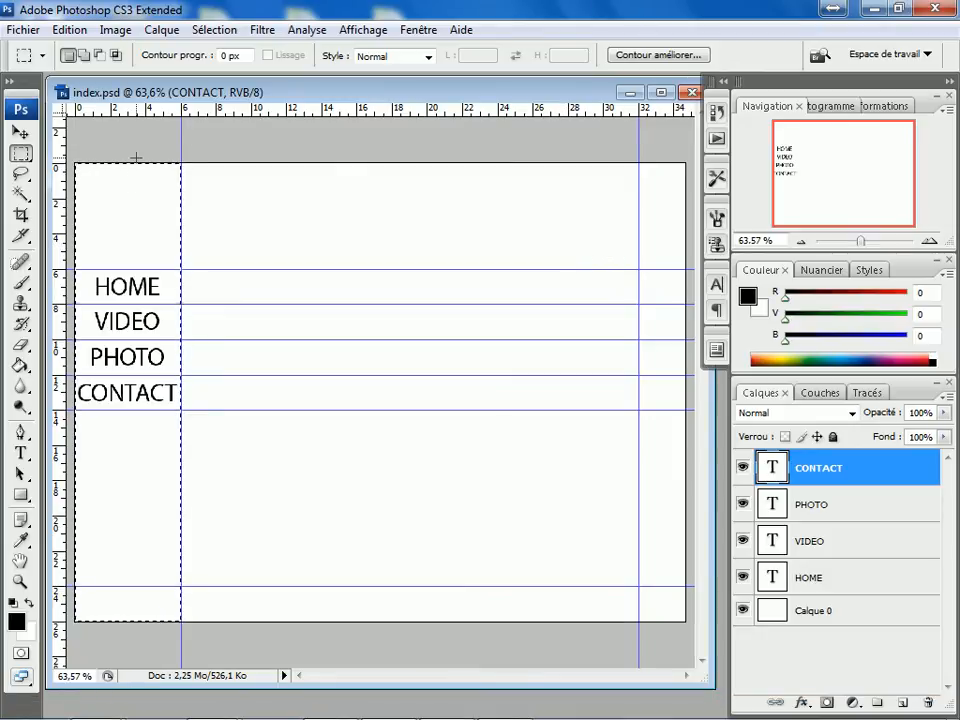
# Step: Add the header above 6 cm, the strip right of 32 cm and the footer below 24 cm to the selection, framing the content area
pyautogui.press('shift')
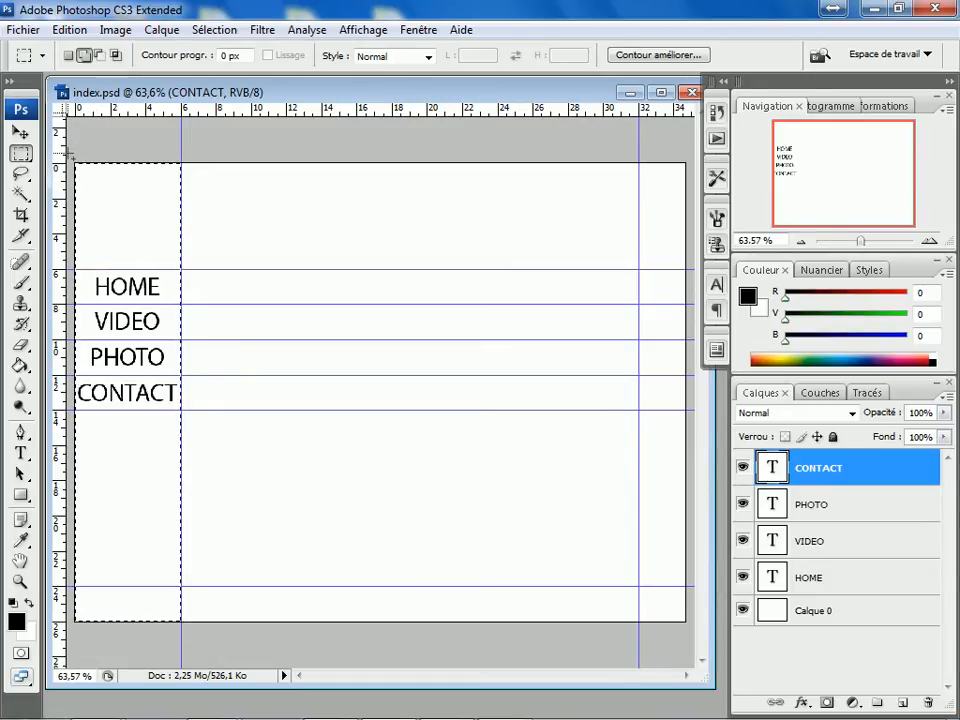
pyautogui.moveTo(193, 202); pyautogui.dragTo(688, 268)
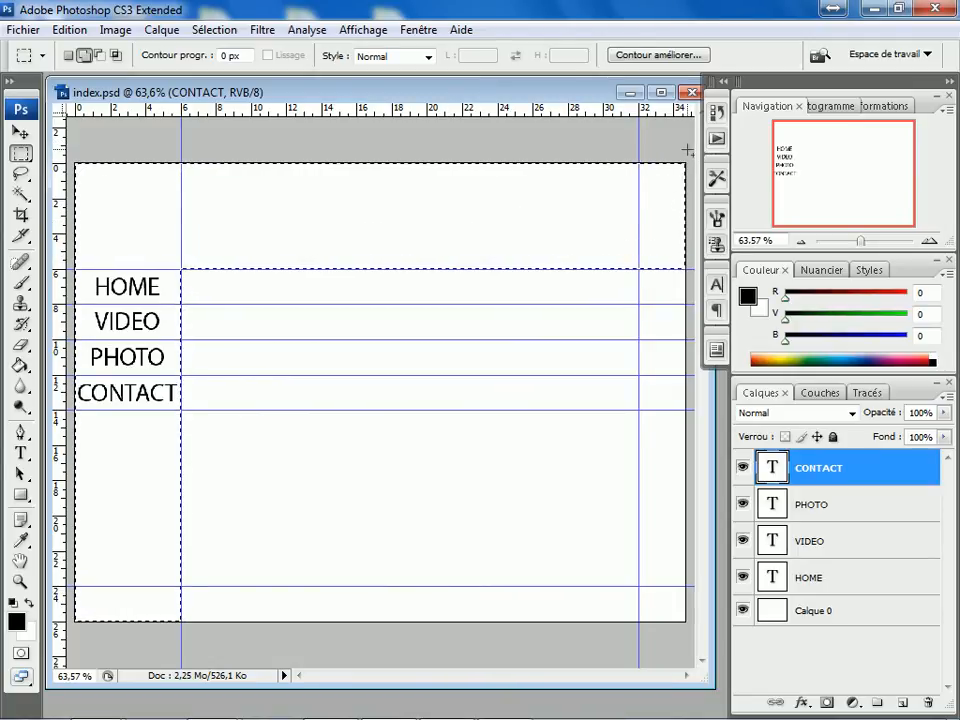
pyautogui.moveTo(664, 307); pyautogui.dragTo(639, 619)
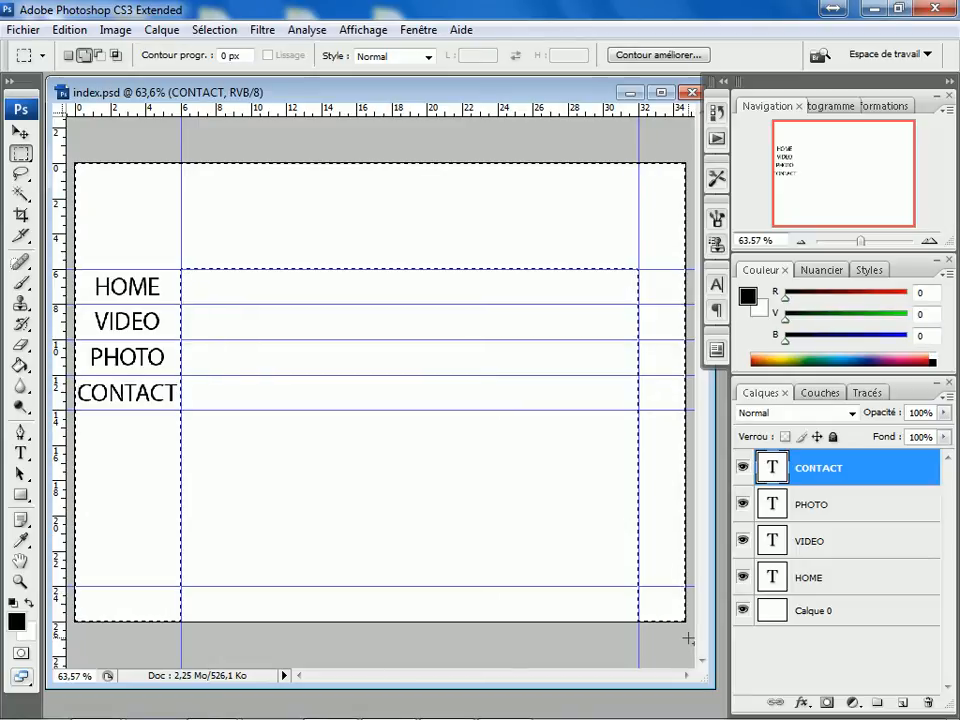
pyautogui.moveTo(648, 614); pyautogui.dragTo(67, 586)
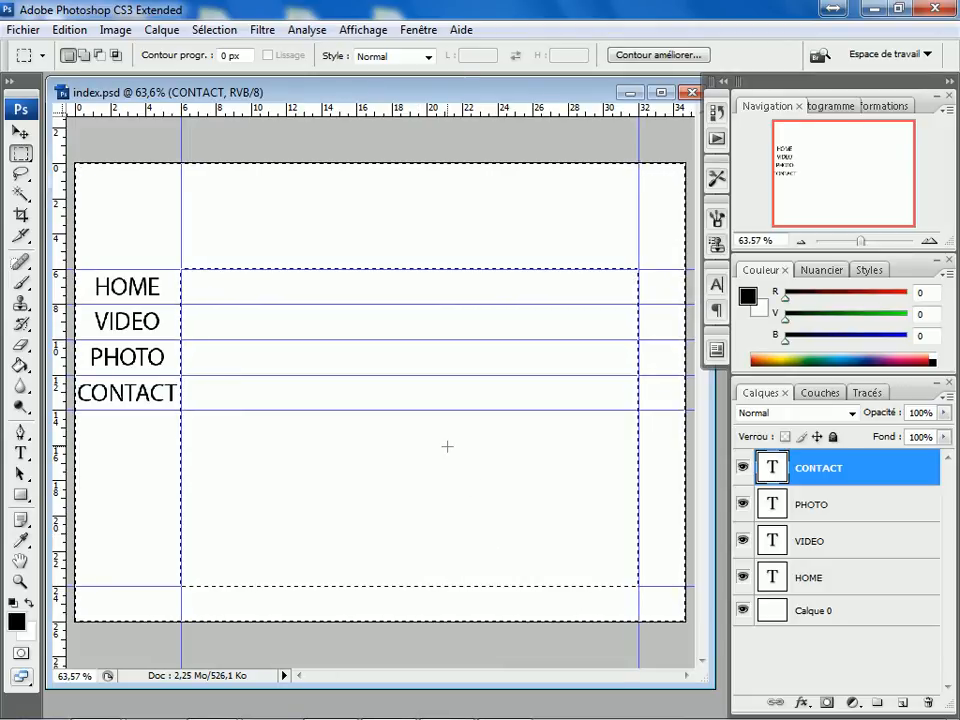
# Step: Activate the Paint Bucket tool and add a new empty layer above the CONTACT text layer, keeping the frame selection
pyautogui.click(20, 366)
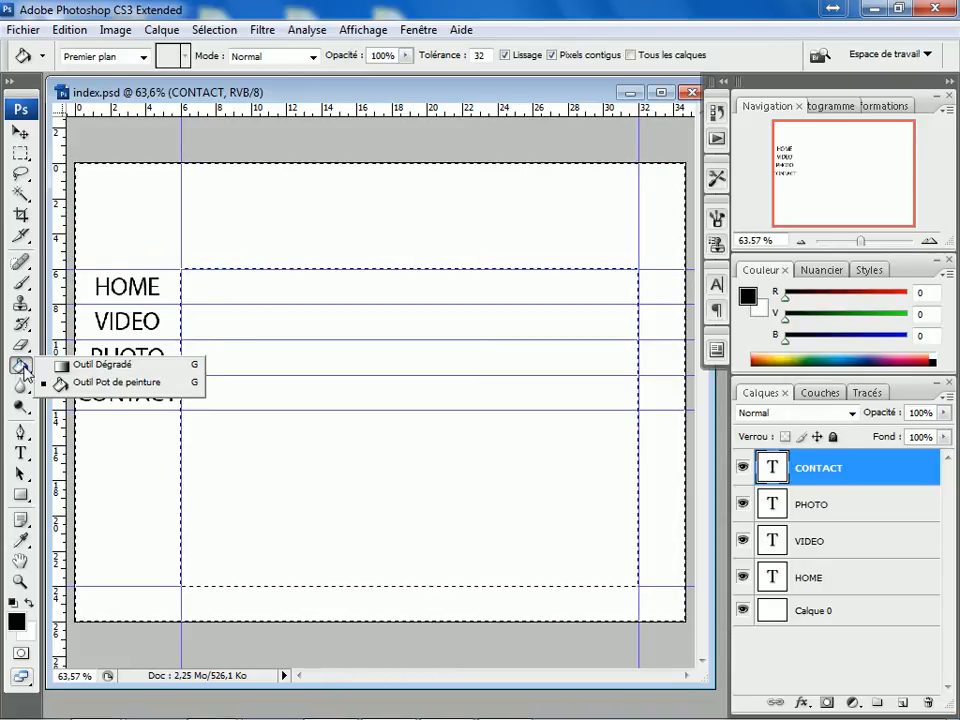
pyautogui.click(64, 366)
pyautogui.click(18, 367)
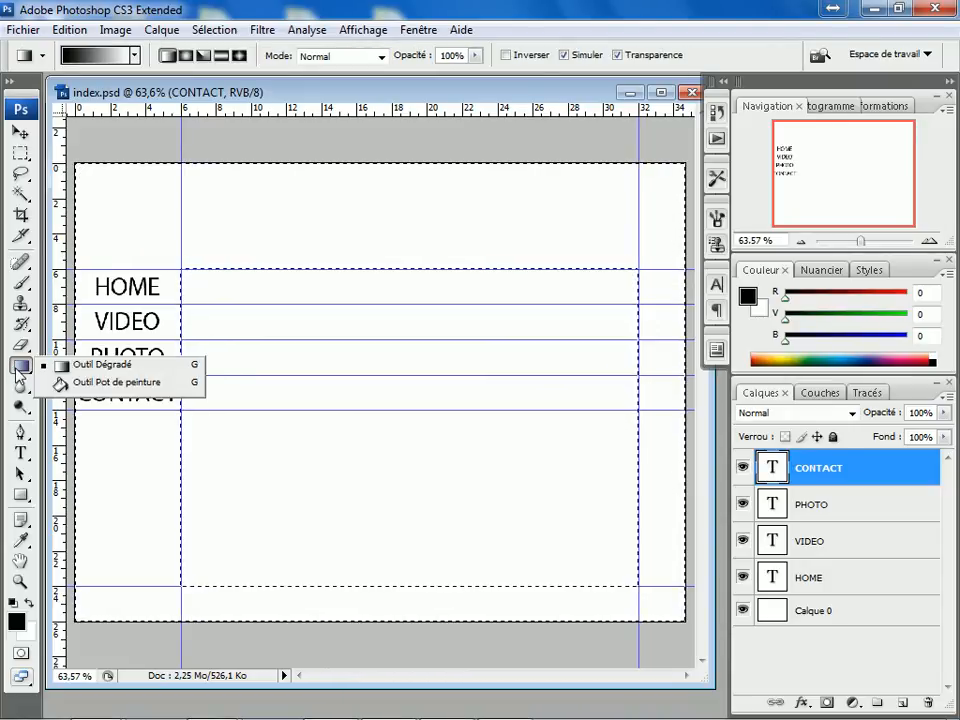
pyautogui.click(87, 384)
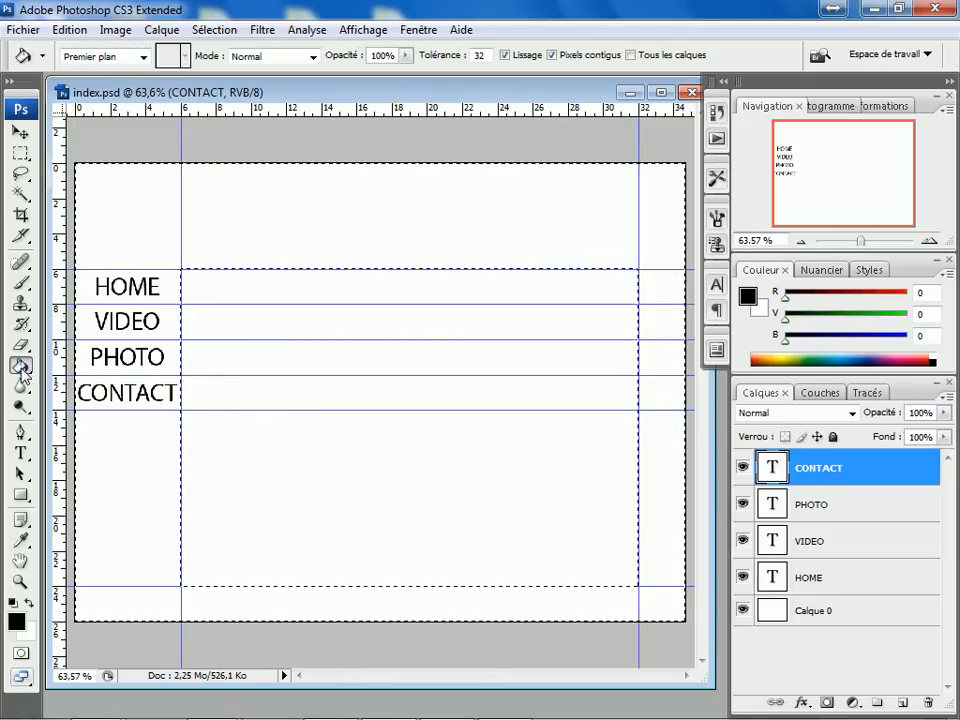
pyautogui.click(902, 703)
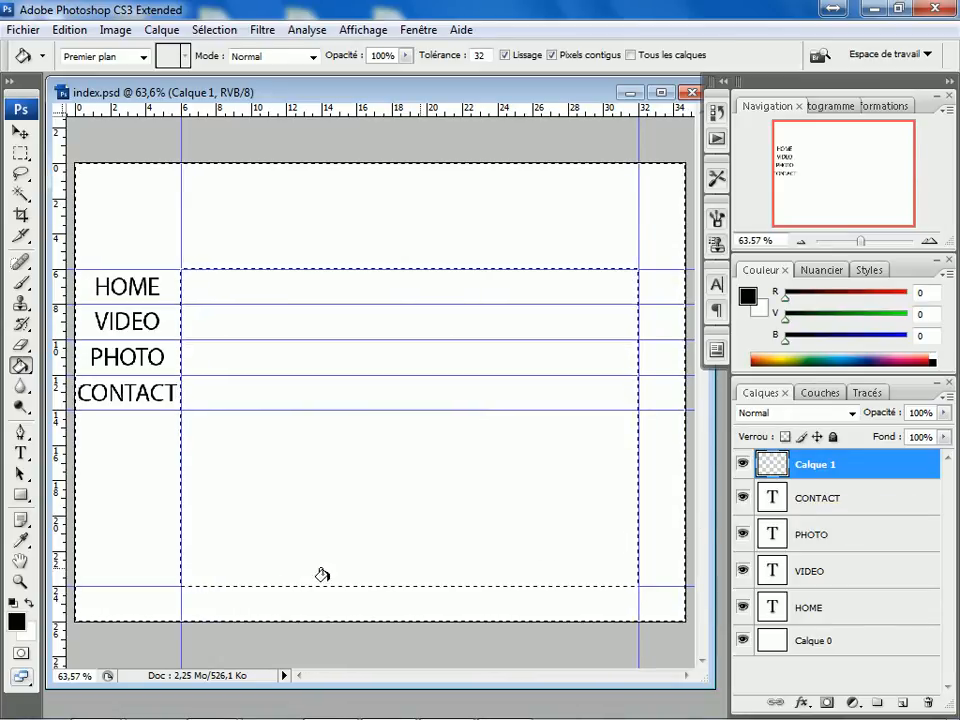
# Step: Set the foreground colour to blue (RGB 4, 148, 215) and fill the frame selection with it on the new layer
pyautogui.click(16, 620)
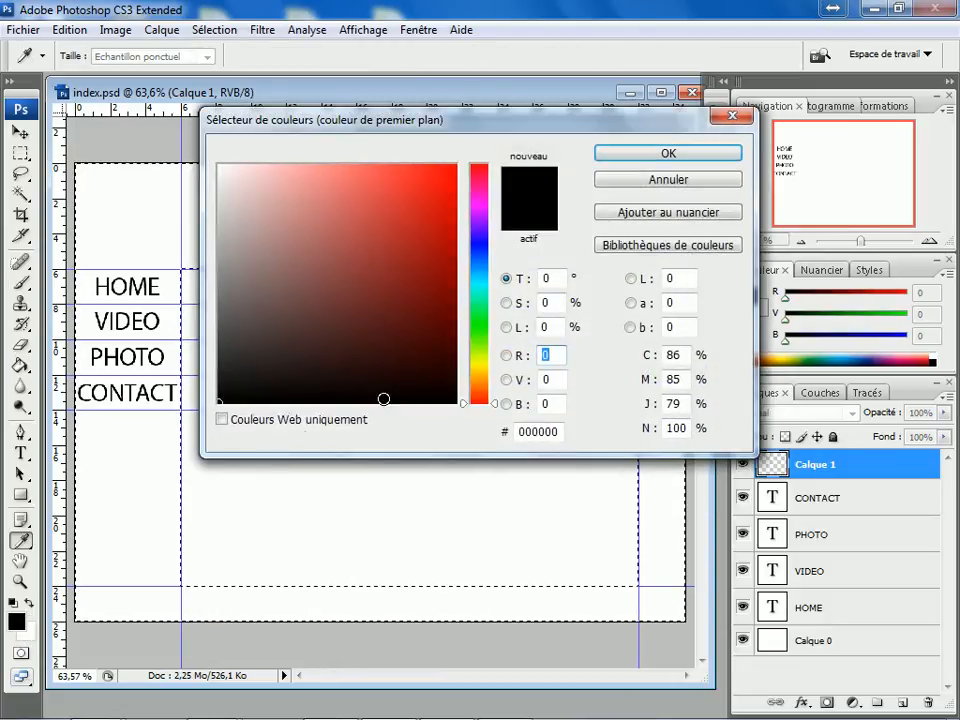
pyautogui.click(443, 205)
pyautogui.moveTo(487, 283); pyautogui.dragTo(490, 279)
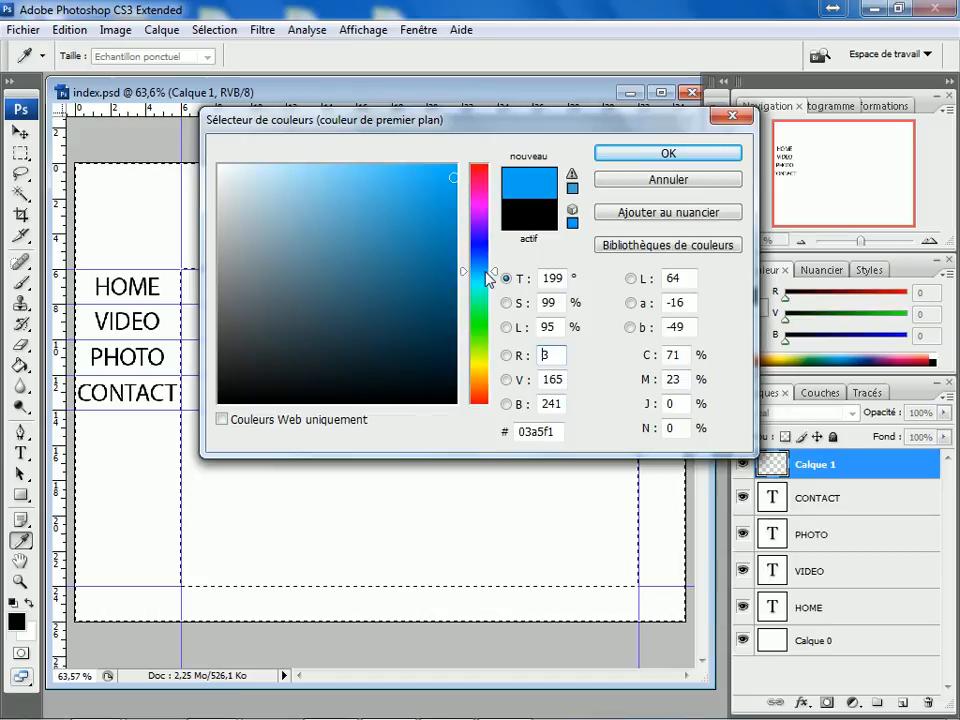
pyautogui.click(626, 155)
pyautogui.press('g')
pyautogui.click(134, 229)
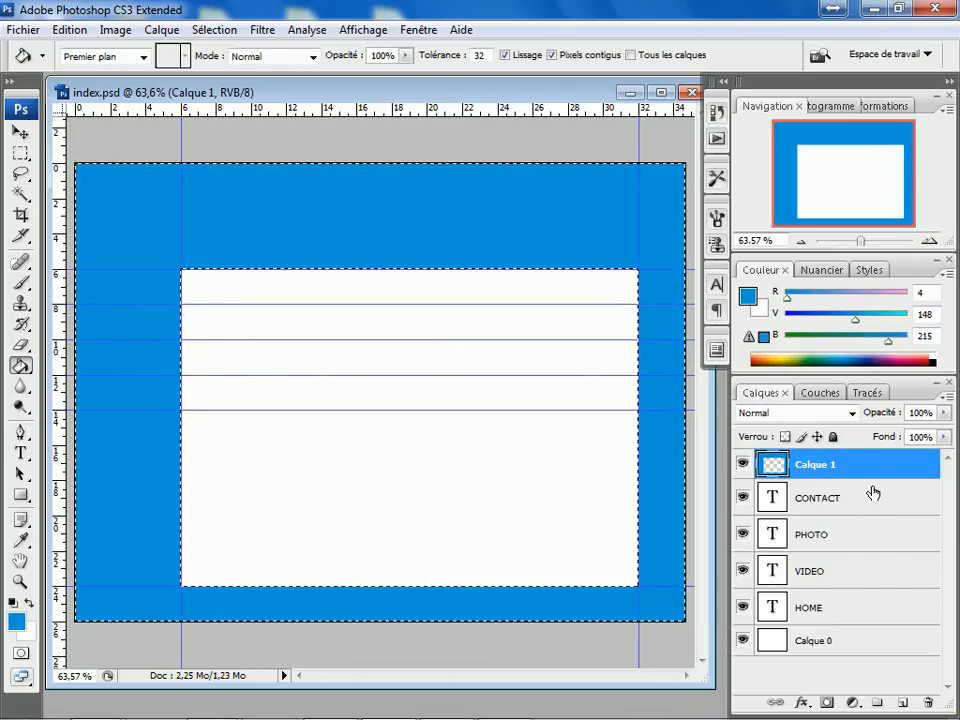
# Step: Move the blue frame layer beneath the four text layers, directly above Calque 0, and deselect the frame
pyautogui.moveTo(859, 464); pyautogui.dragTo(861, 619)
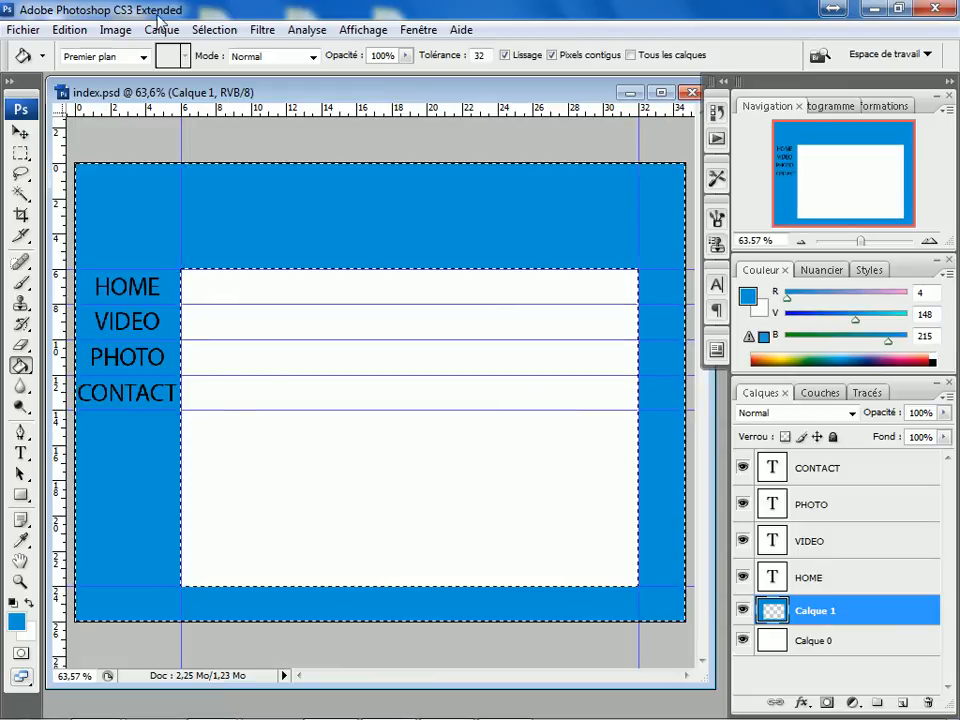
pyautogui.click(215, 31)
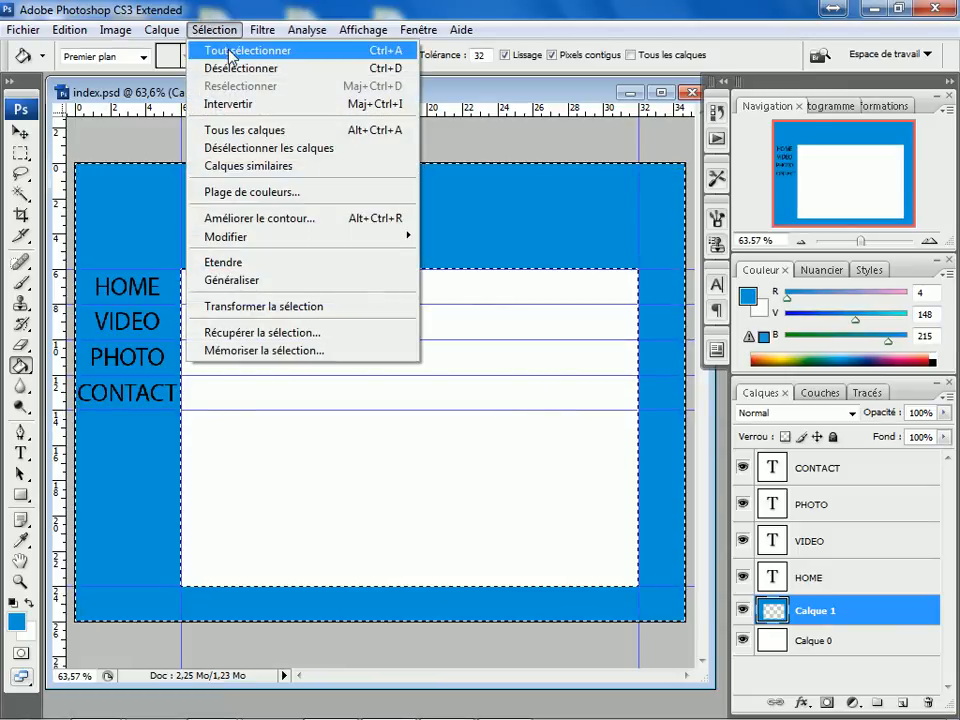
pyautogui.click(375, 76)
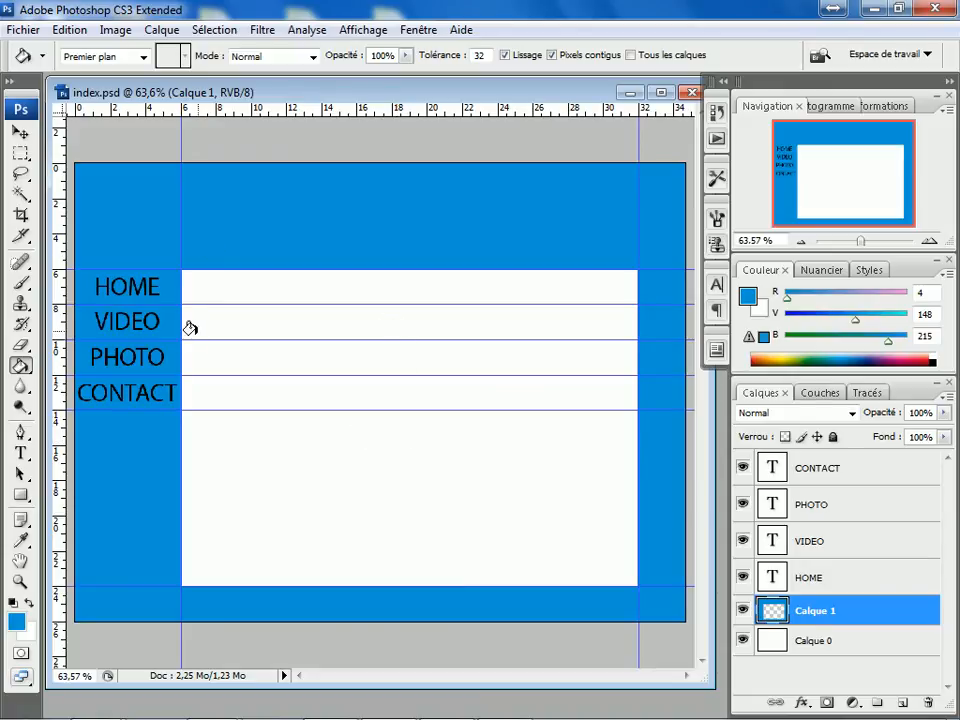
# Step: Slice the blue frame along the guides into top-left corner, header, top-right corner, right strip and full-width footer
pyautogui.click(21, 238)
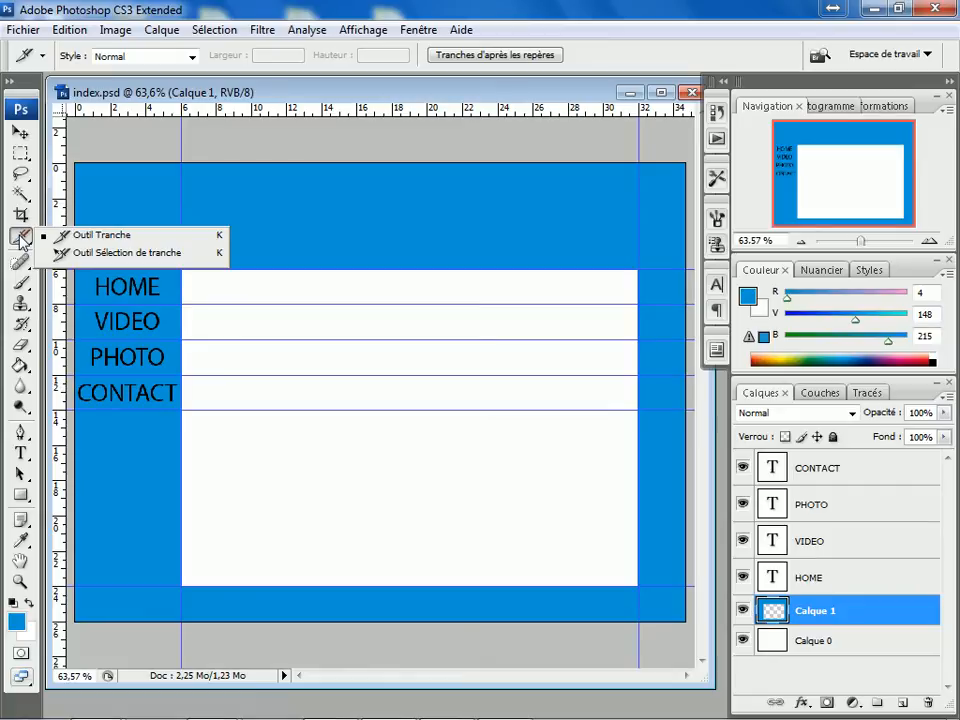
pyautogui.click(104, 135)
pyautogui.moveTo(76, 152); pyautogui.dragTo(188, 262)
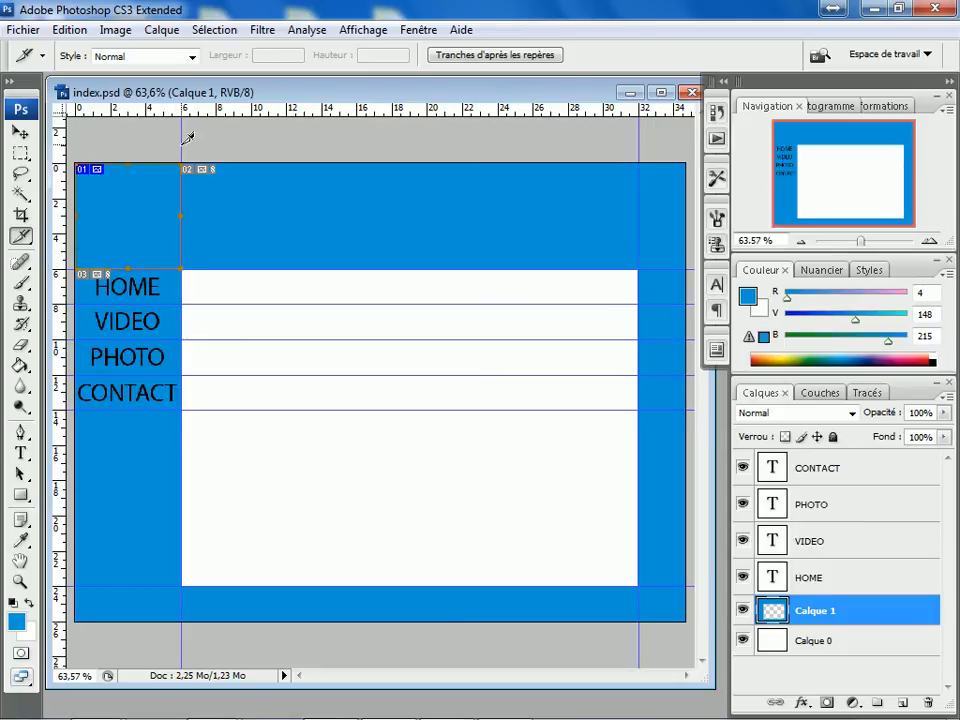
pyautogui.moveTo(186, 150); pyautogui.dragTo(647, 259)
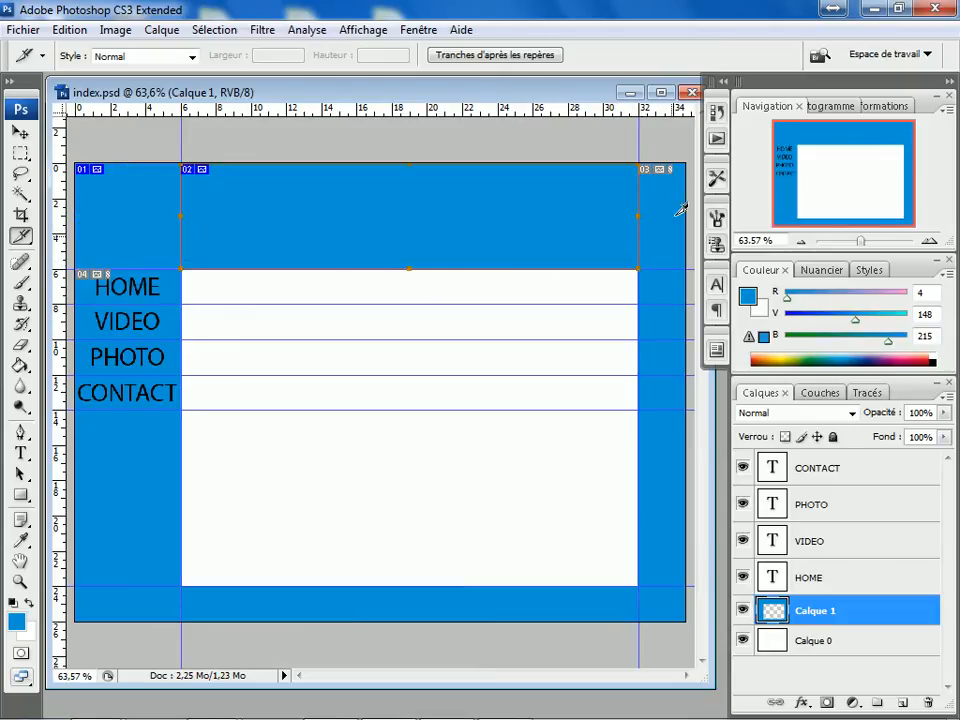
pyautogui.moveTo(686, 166); pyautogui.dragTo(641, 586)
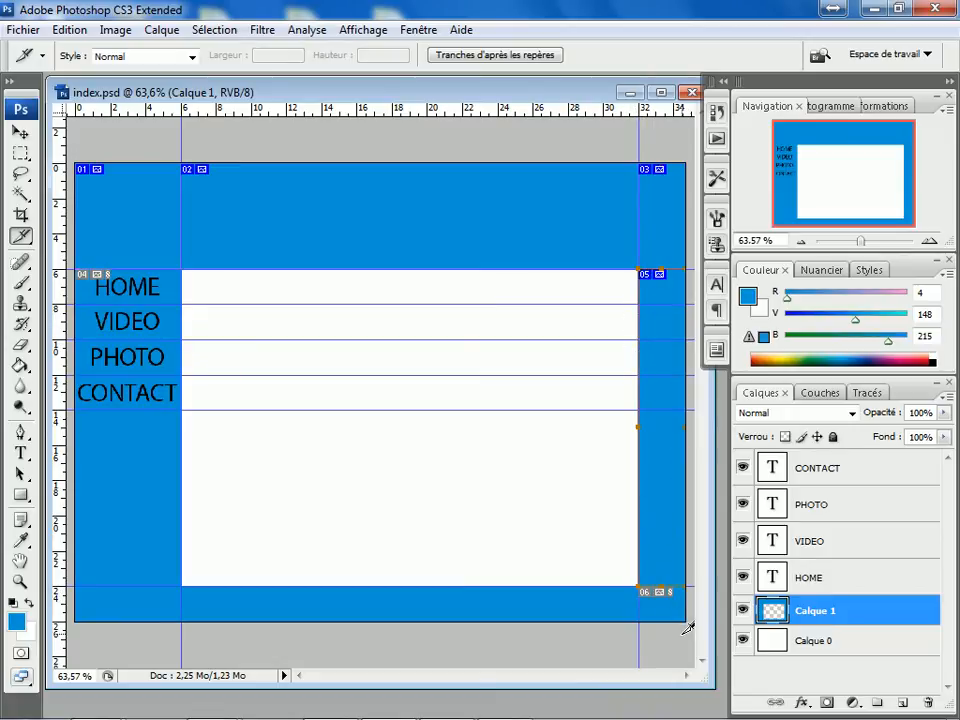
pyautogui.moveTo(686, 634); pyautogui.dragTo(78, 580)
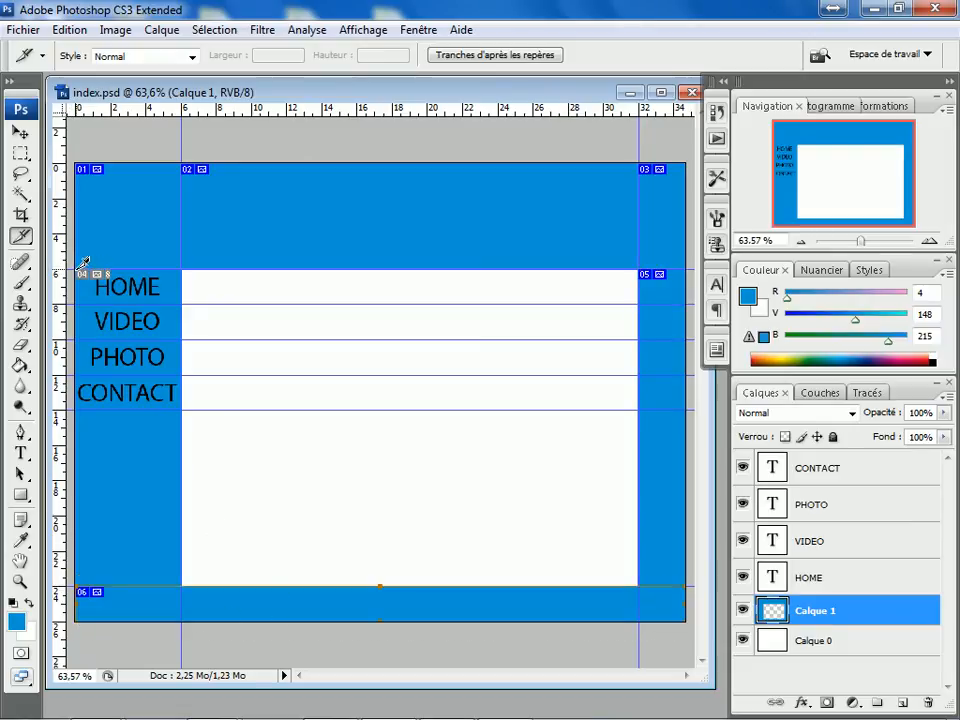
# Step: Draw one slice around each menu word, HOME, VIDEO, PHOTO and CONTACT, following the guides in the left column
pyautogui.moveTo(180, 298); pyautogui.dragTo(183, 305)
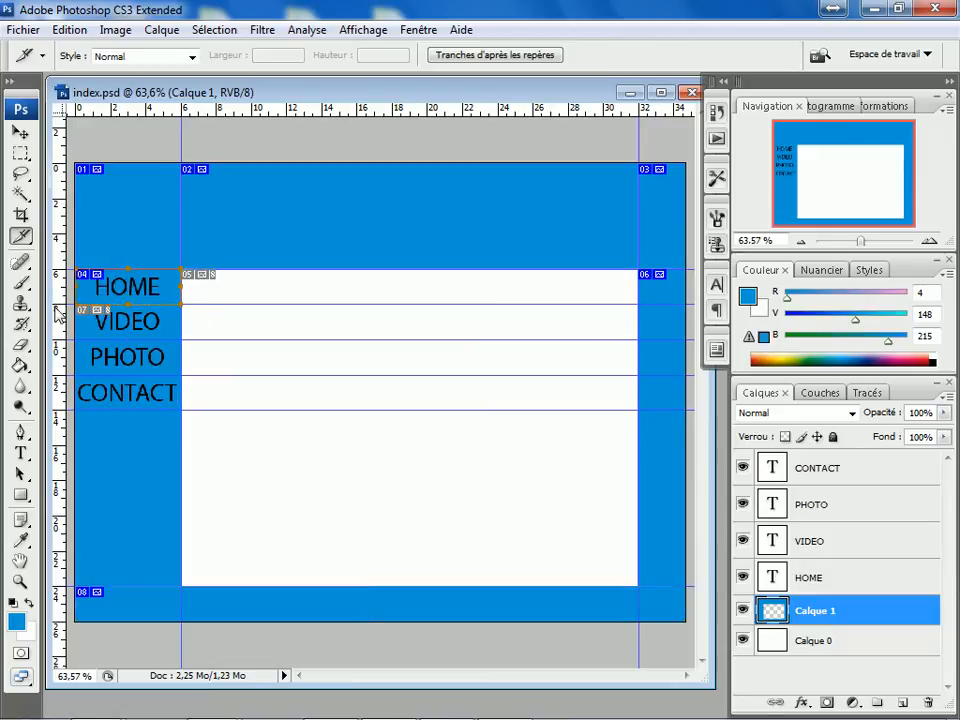
pyautogui.moveTo(77, 304); pyautogui.dragTo(182, 339)
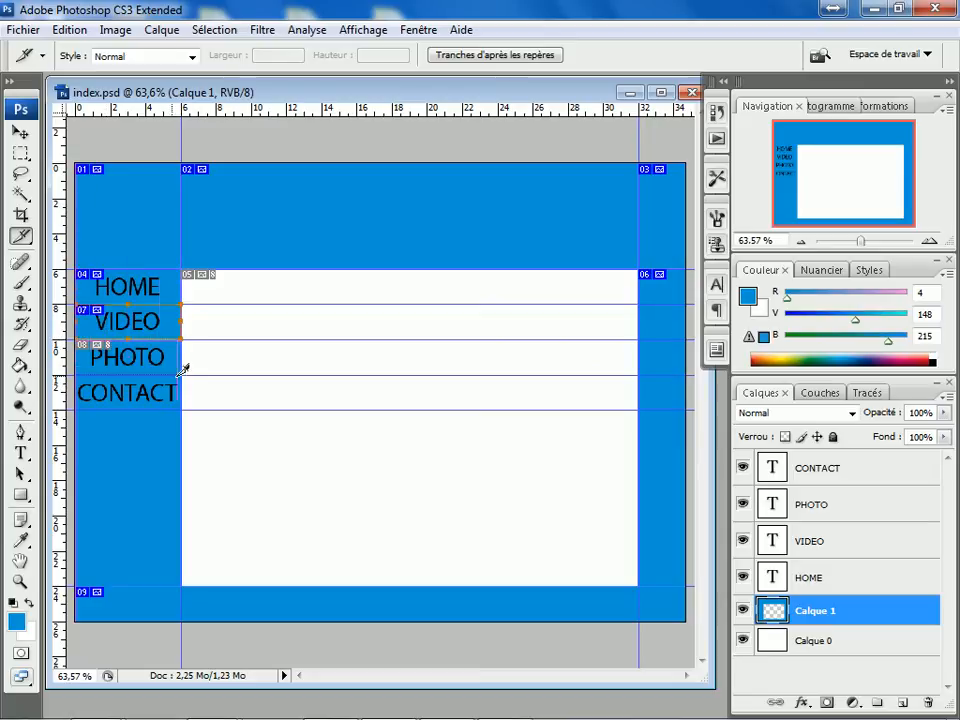
pyautogui.moveTo(183, 371); pyautogui.dragTo(181, 375)
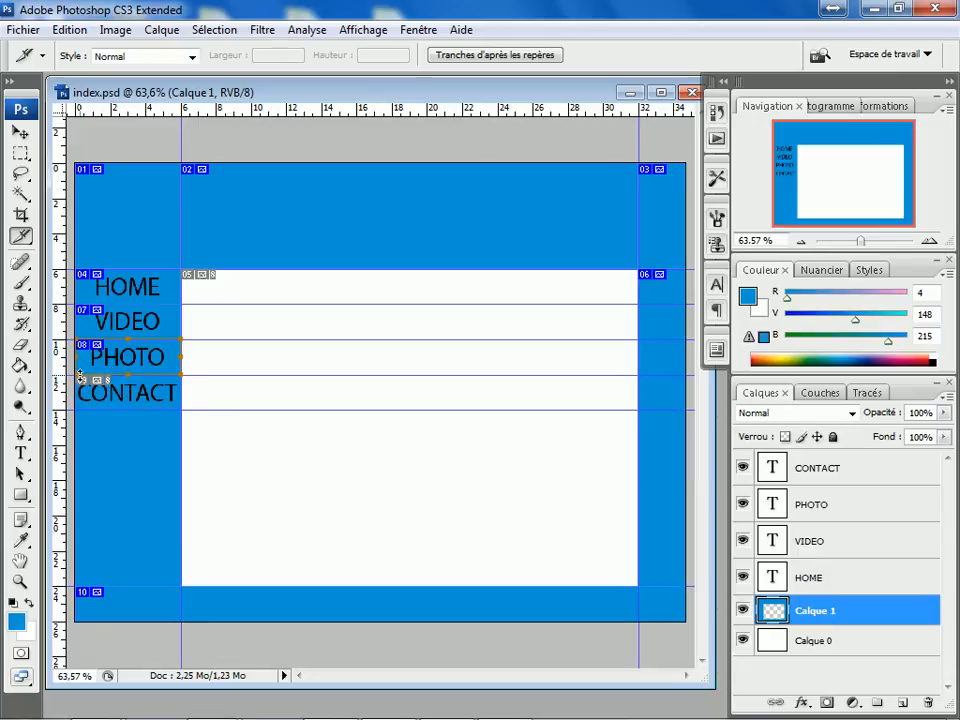
pyautogui.moveTo(80, 372)
pyautogui.mouseDown()
pyautogui.moveTo(188, 396)
pyautogui.moveTo(184, 403)
pyautogui.mouseUp()
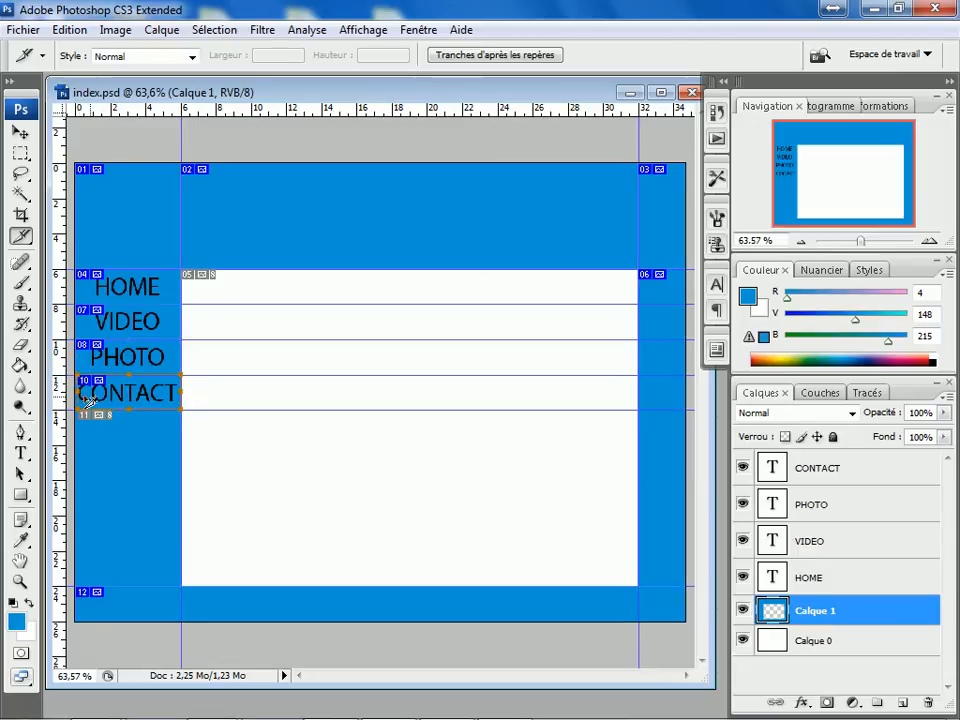
# Step: Extend the CONTACT slice's left edge to the page edge with the Slice Select tool, and check the slices above for the same gap
pyautogui.click(20, 582)
pyautogui.doubleClick(20, 582)
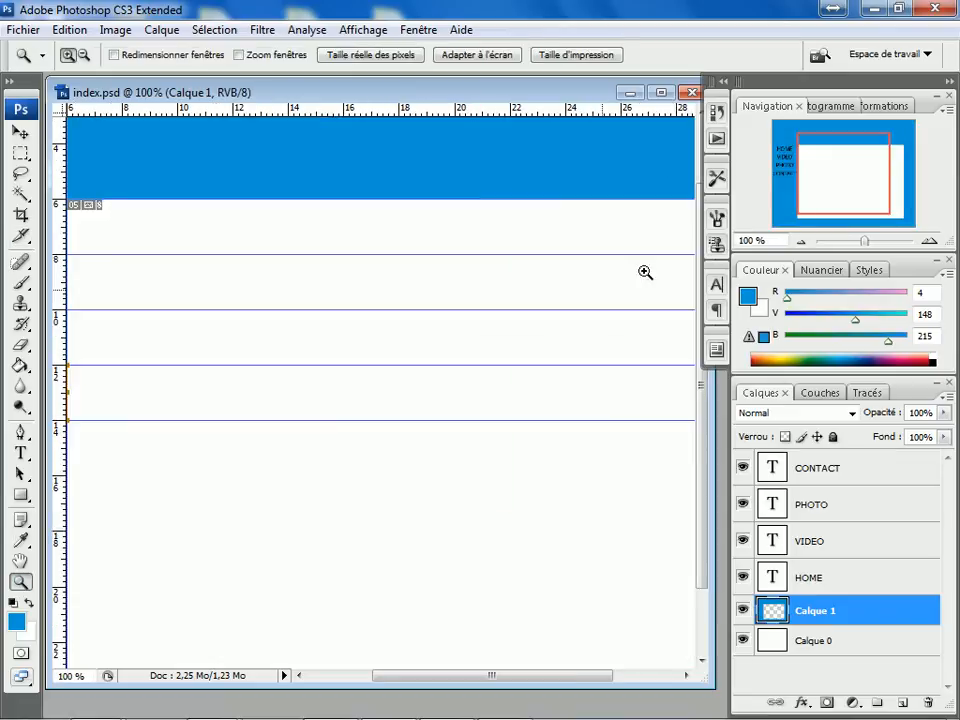
pyautogui.moveTo(821, 191); pyautogui.dragTo(790, 250)
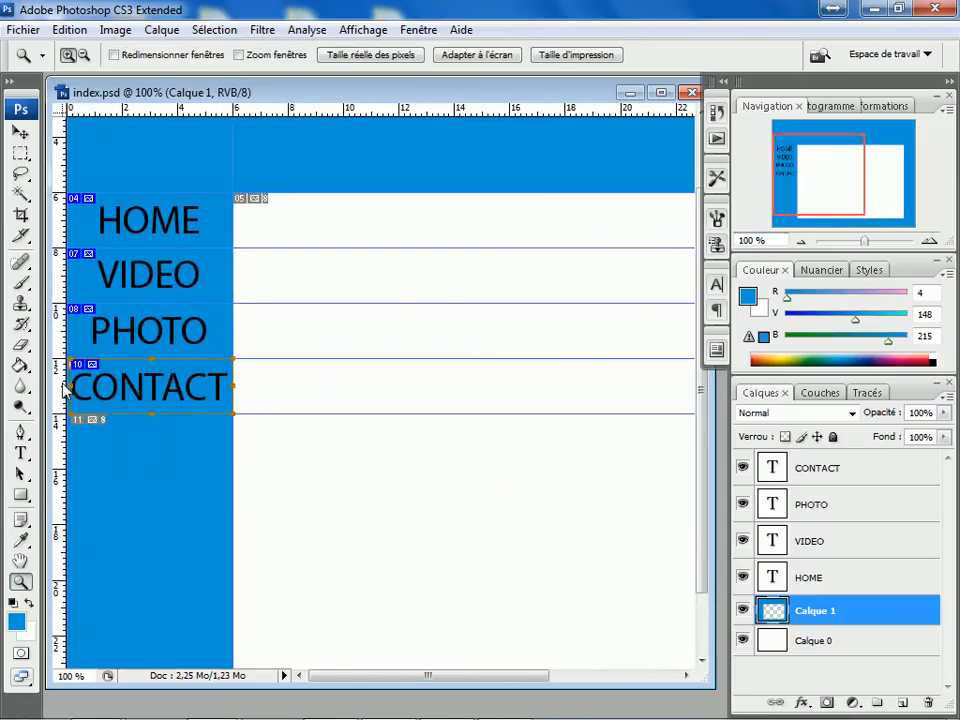
pyautogui.click(21, 237)
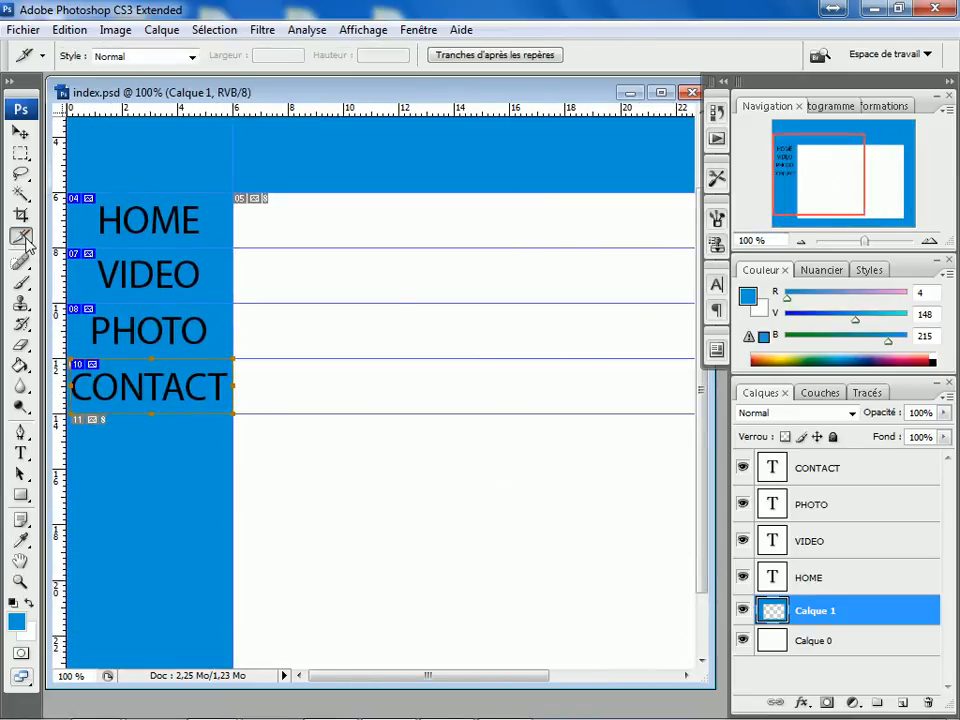
pyautogui.click(24, 238)
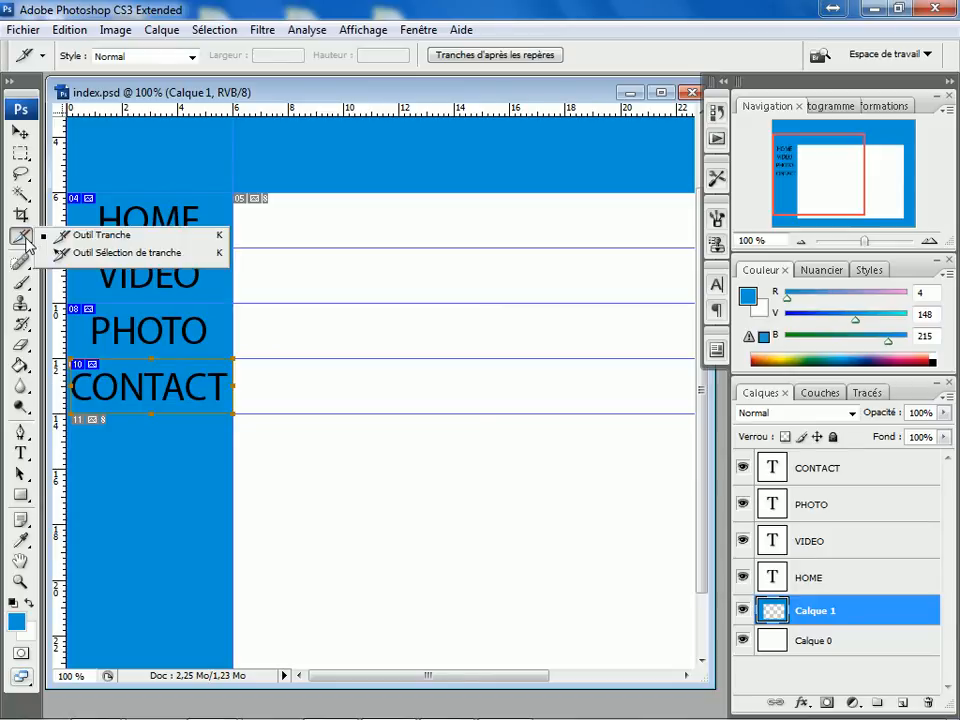
pyautogui.click(90, 256)
pyautogui.moveTo(72, 387); pyautogui.dragTo(67, 388)
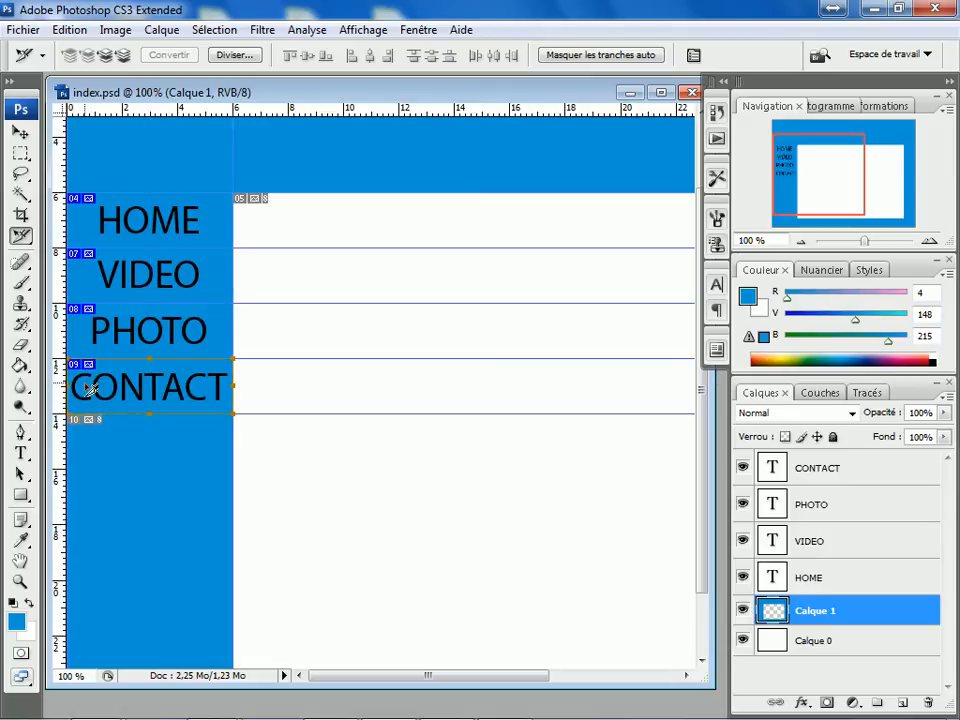
pyautogui.click(129, 325)
pyautogui.click(137, 218)
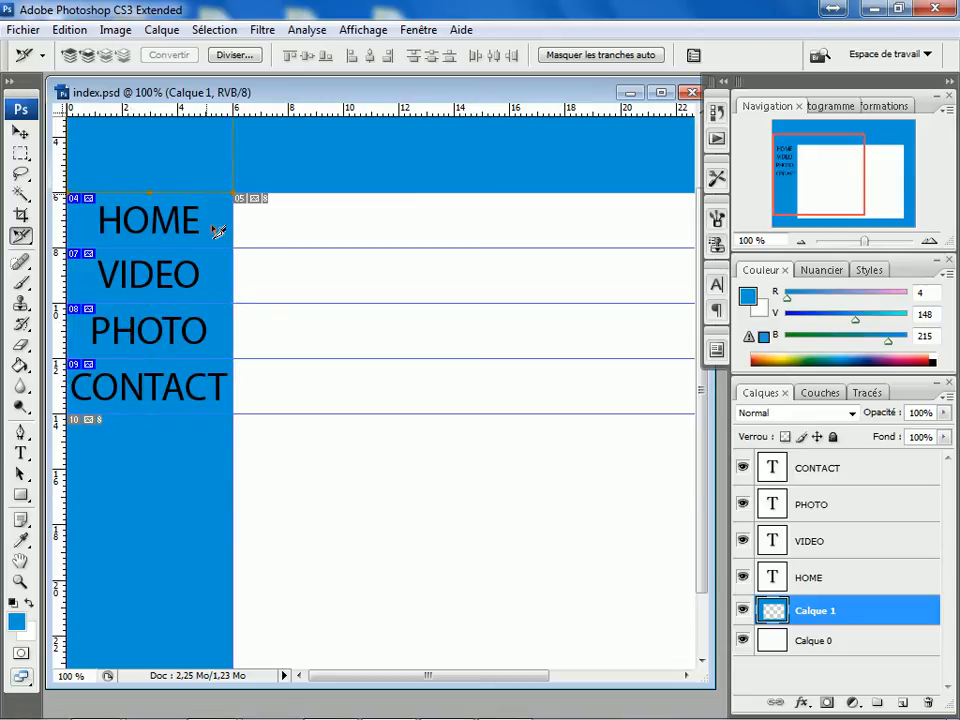
pyautogui.scroll(4, 214, 188)
pyautogui.click(71, 160)
pyautogui.scroll(-8, 206, 336)
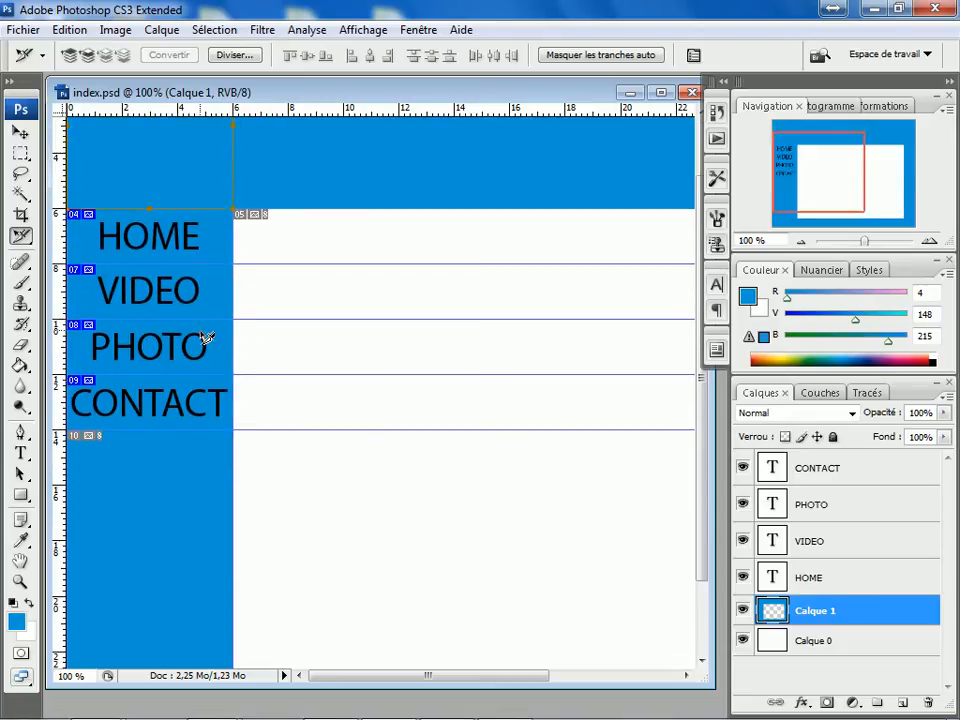
# Step: Draw a slice over the blue area below CONTACT, from the 14 cm guide down to the footer
pyautogui.rightClick(21, 236)
pyautogui.click(64, 237)
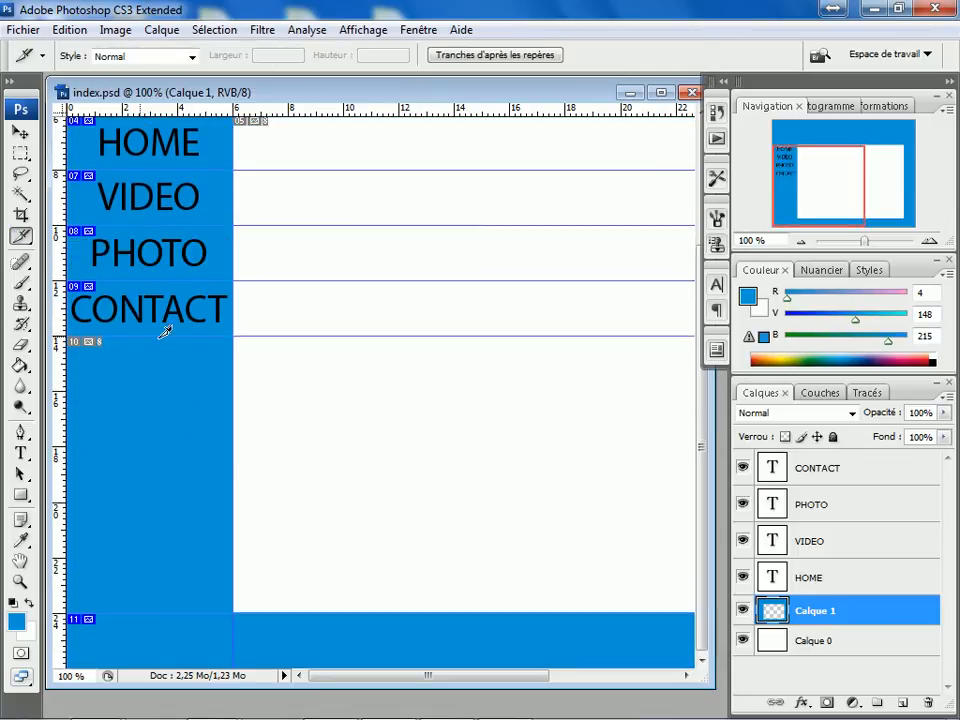
pyautogui.moveTo(238, 329); pyautogui.dragTo(74, 602)
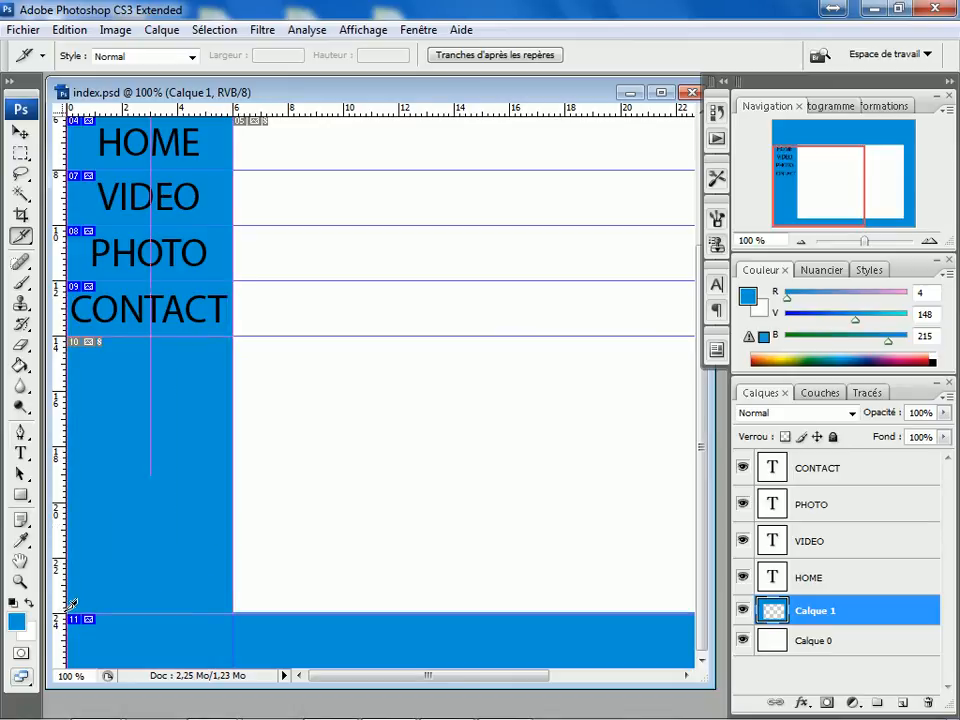
pyautogui.scroll(3, 440, 545)
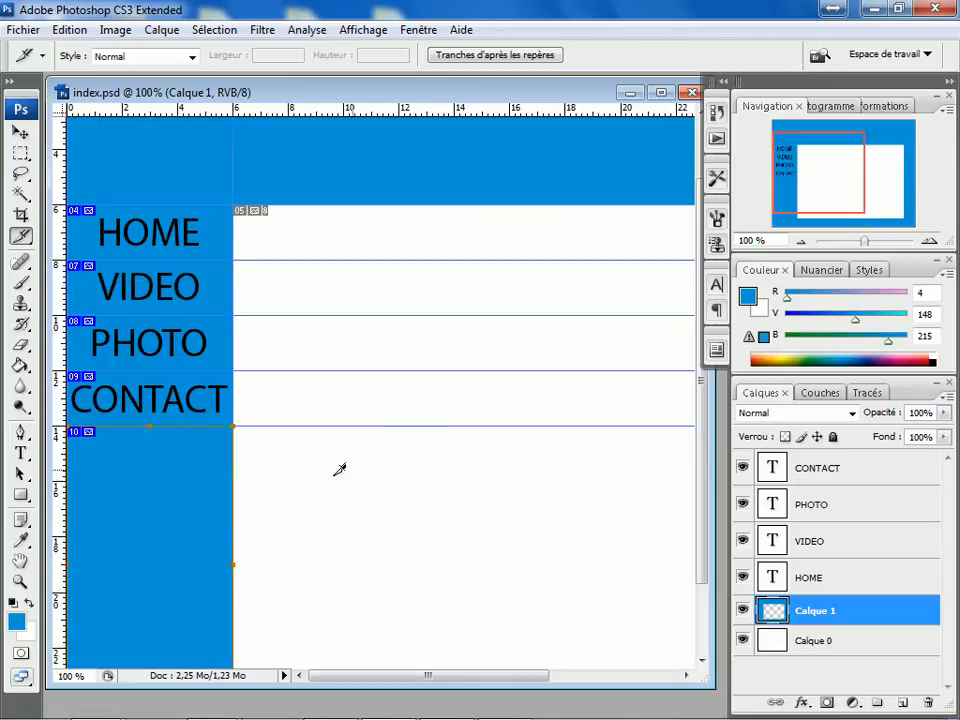
# Step: Draw a slice covering the whole white content area, between the menu column, header, right strip and footer
pyautogui.doubleClick(20, 561)
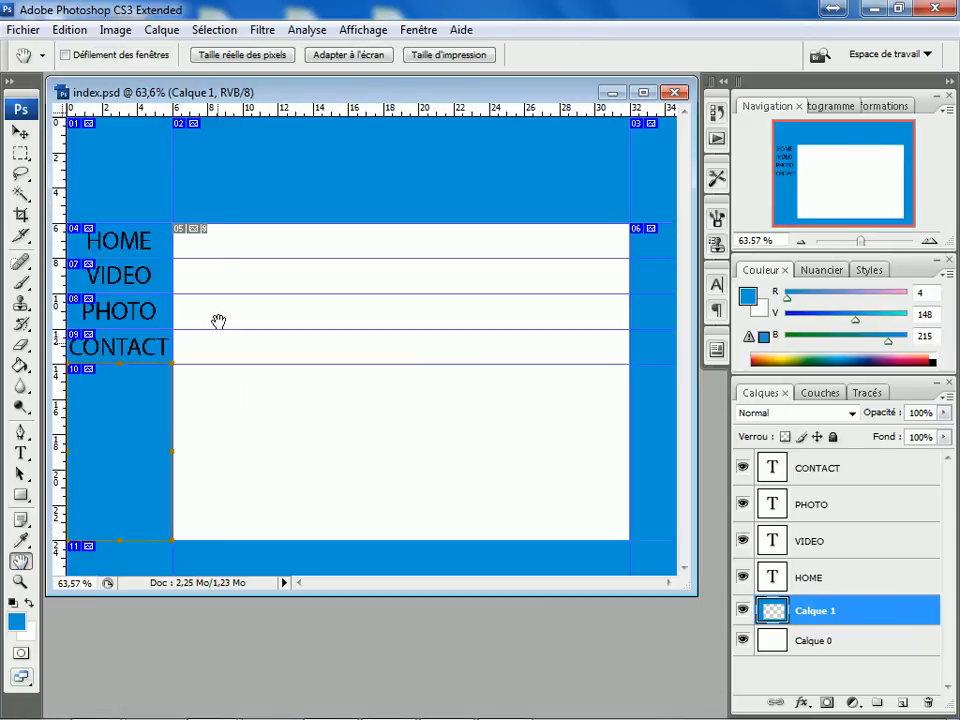
pyautogui.click(21, 238)
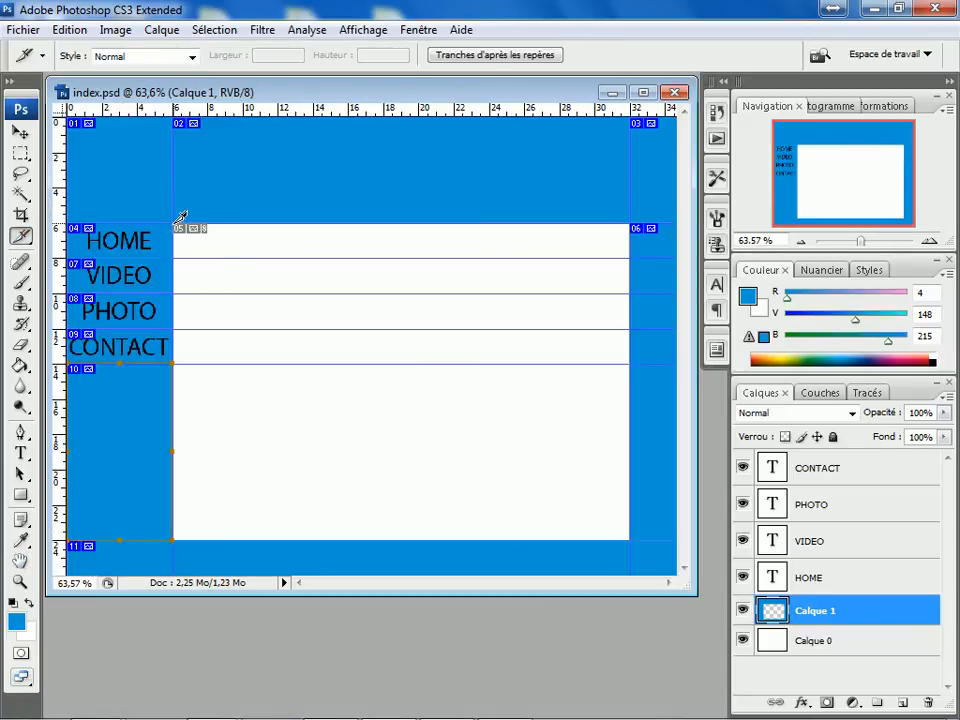
pyautogui.moveTo(175, 224); pyautogui.dragTo(630, 539)
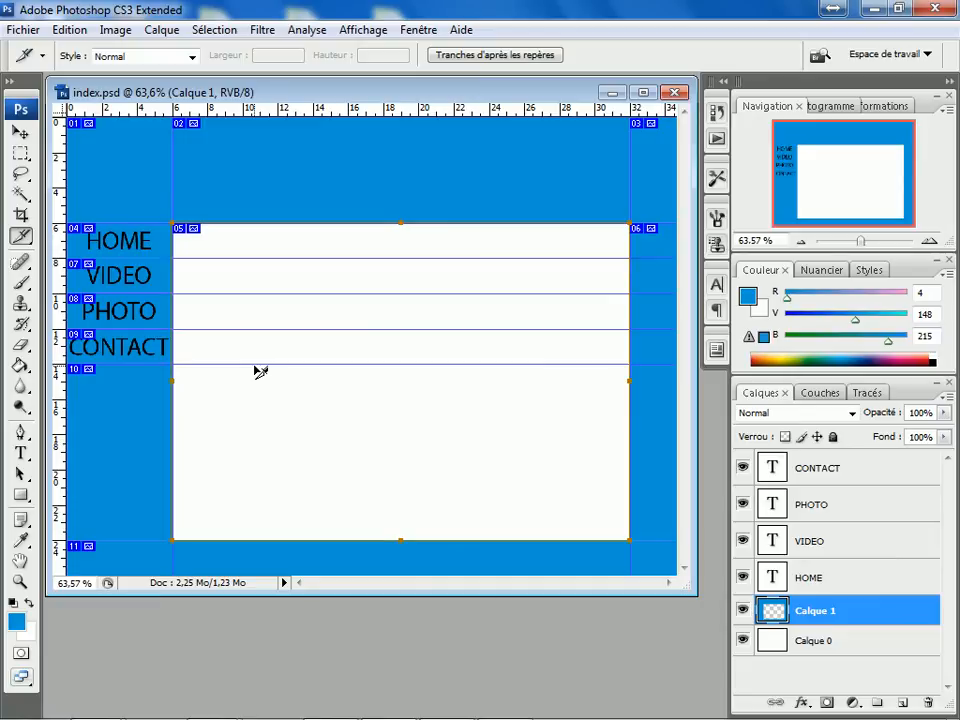
# Step: Switch to the Slice Select tool and name the slice in the page's upper-left corner logo
pyautogui.click(26, 243)
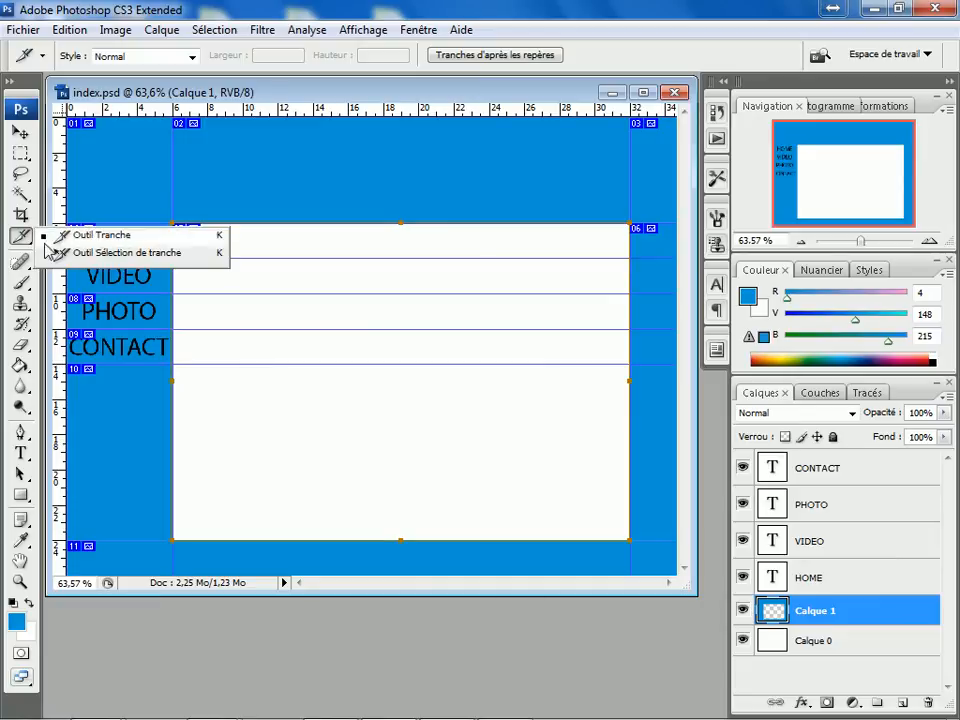
pyautogui.click(88, 254)
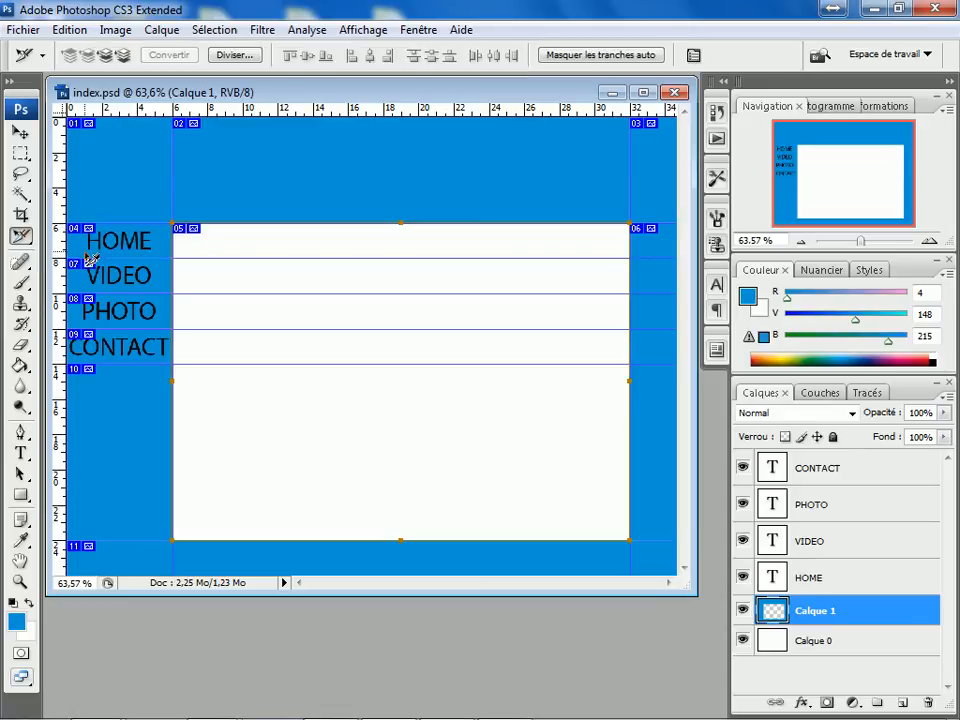
pyautogui.doubleClick(148, 188)
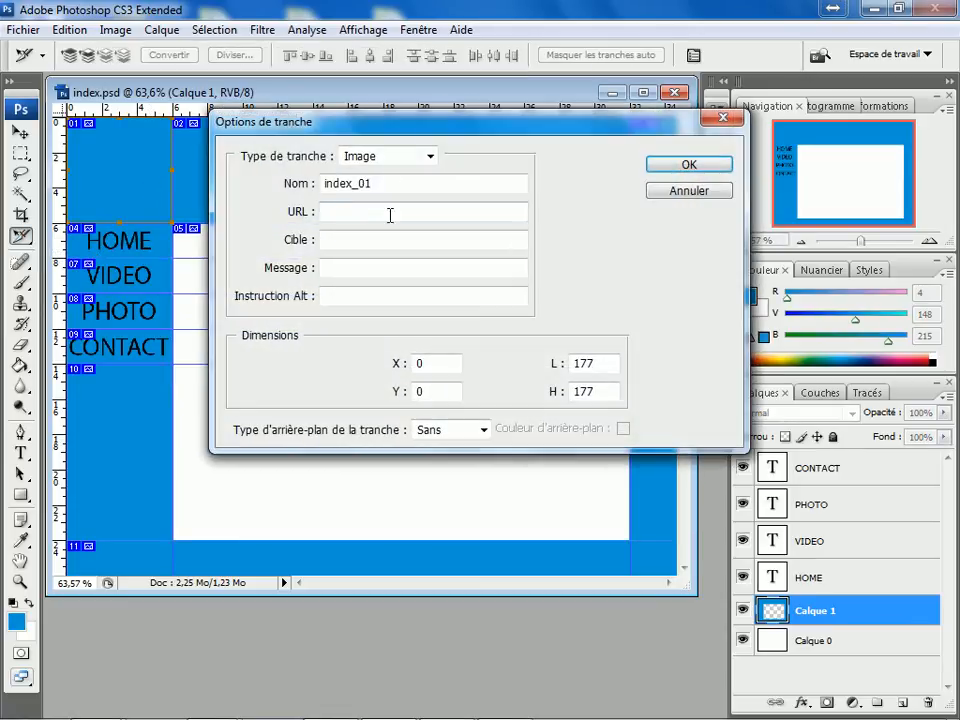
pyautogui.write('lof')
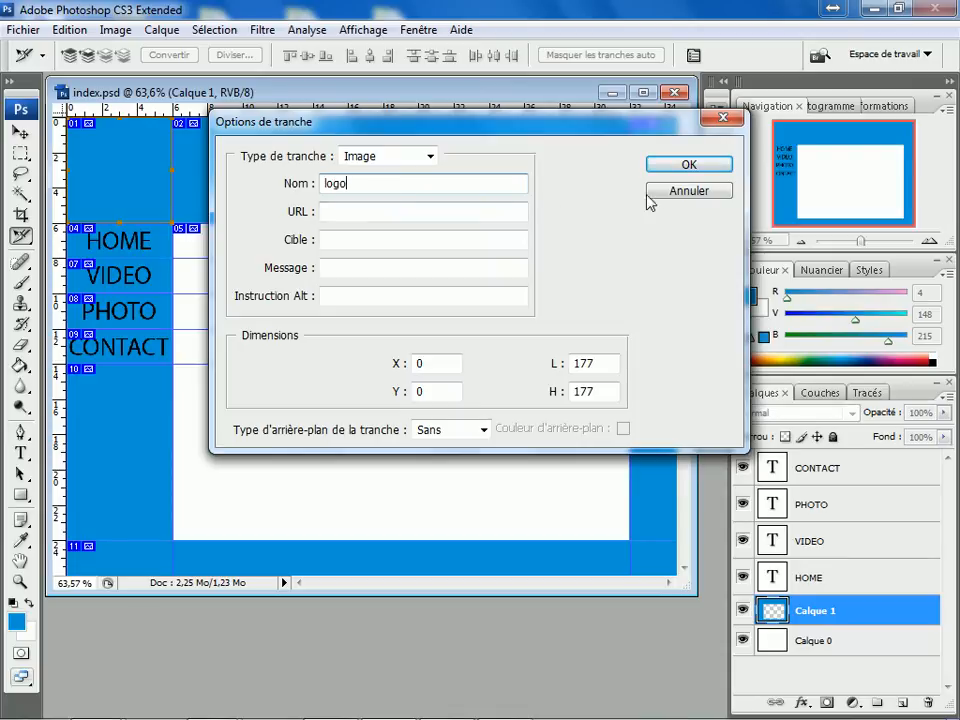
pyautogui.click(667, 166)
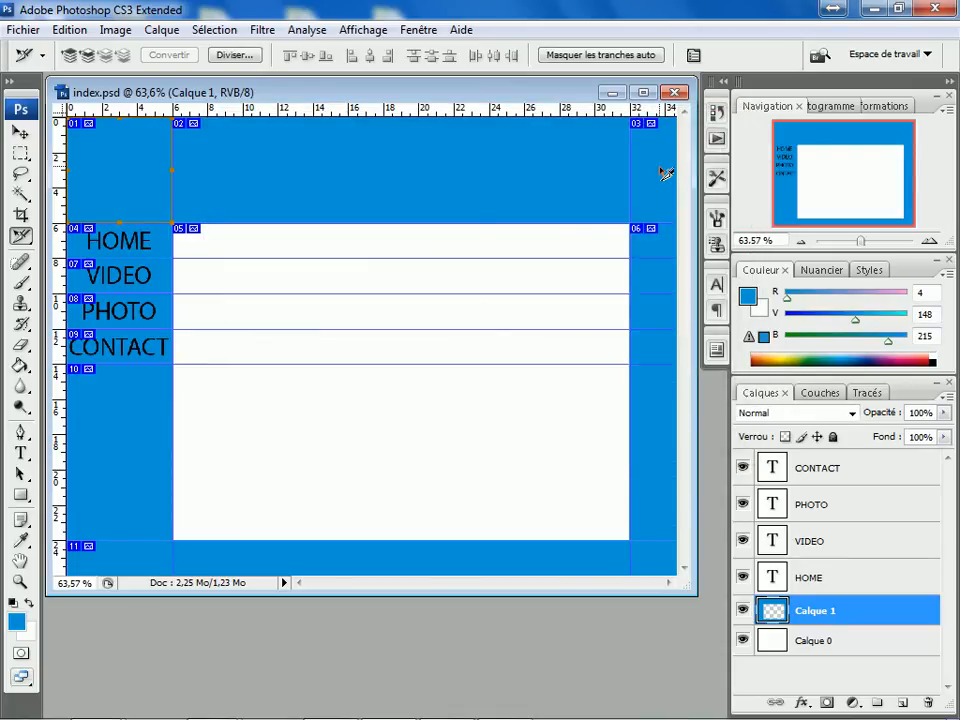
# Step: Name the wide header slice above the white content area banner-top
pyautogui.doubleClick(242, 200)
pyautogui.write('banner-top')
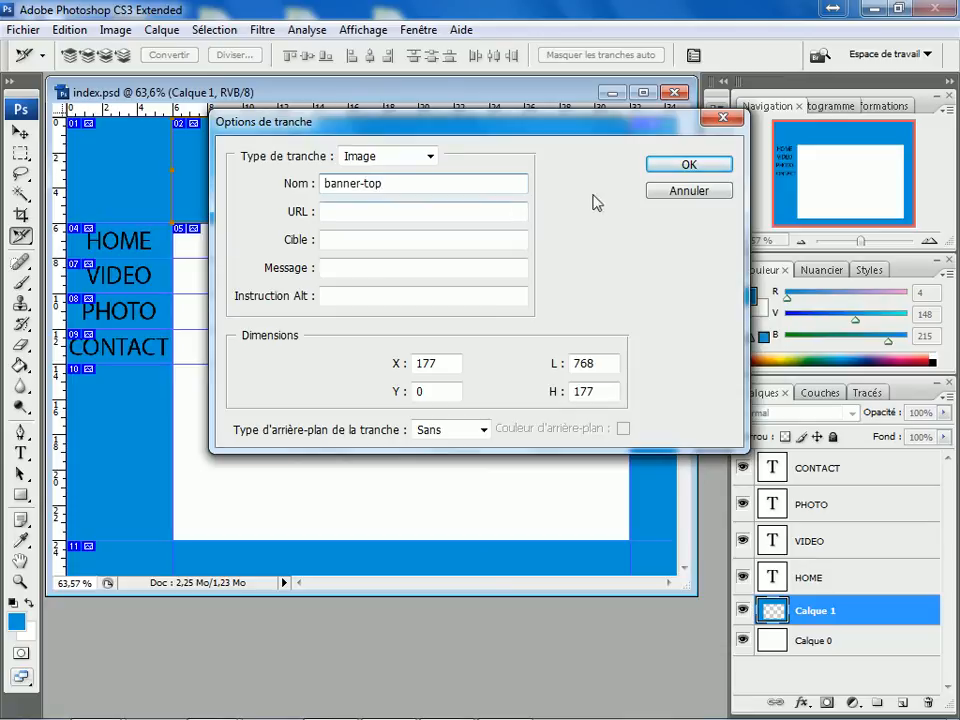
pyautogui.click(662, 166)
# Step: Name the slice around the HOME menu word bthome1
pyautogui.click(137, 242)
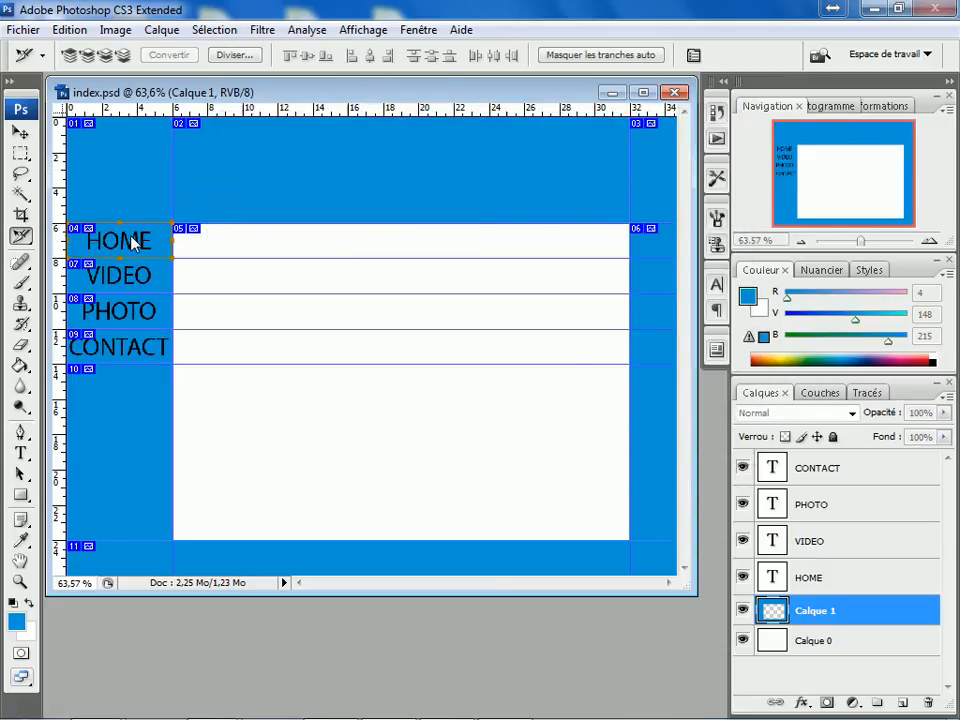
pyautogui.doubleClick(137, 242)
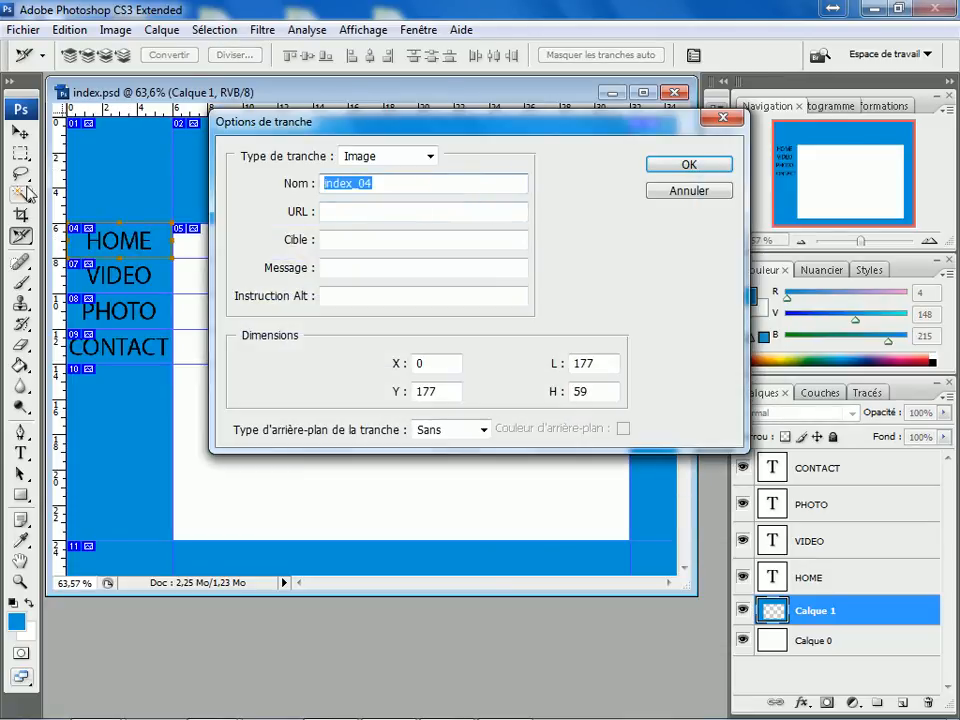
pyautogui.write('bthome1')
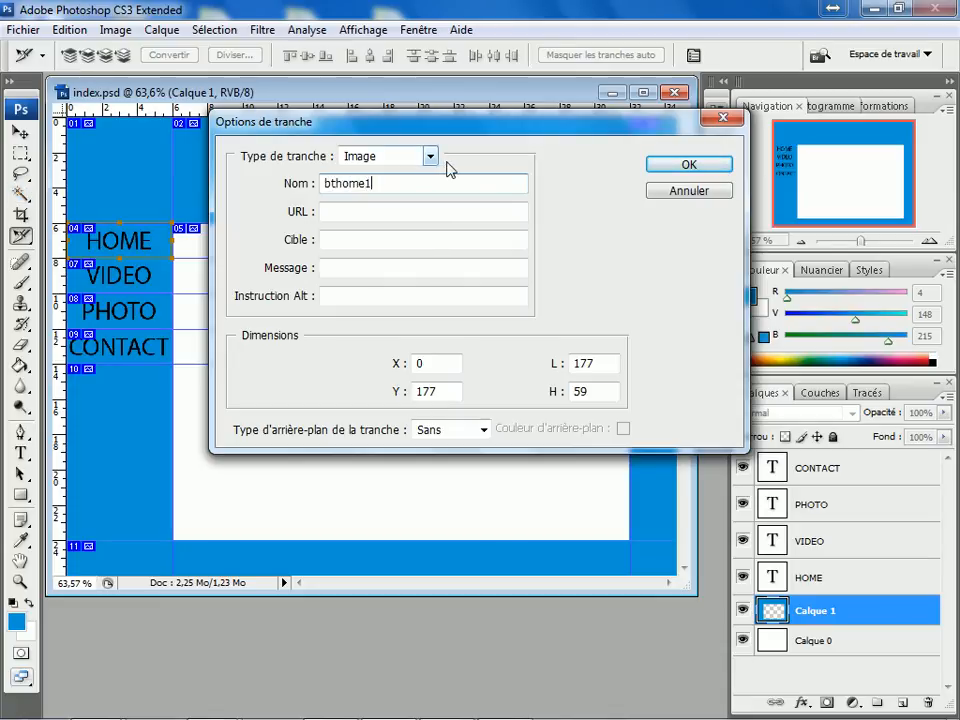
pyautogui.click(690, 164)
# Step: Name the slice around the VIDEO menu word btvideo
pyautogui.doubleClick(100, 275)
pyautogui.moveTo(394, 180); pyautogui.dragTo(1, 185)
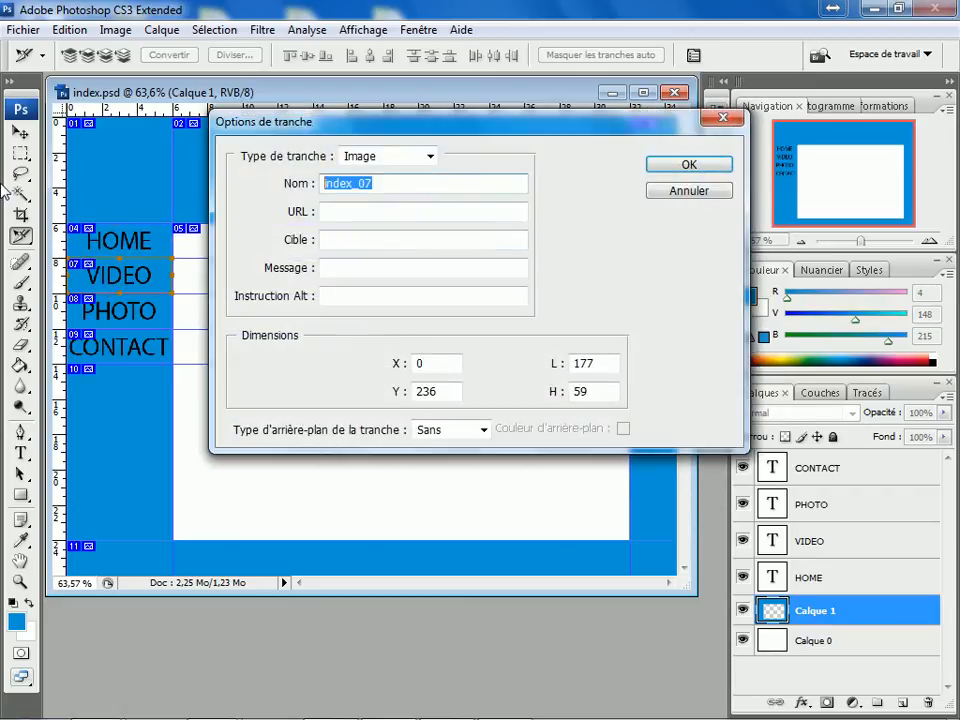
pyautogui.write('btvideo')
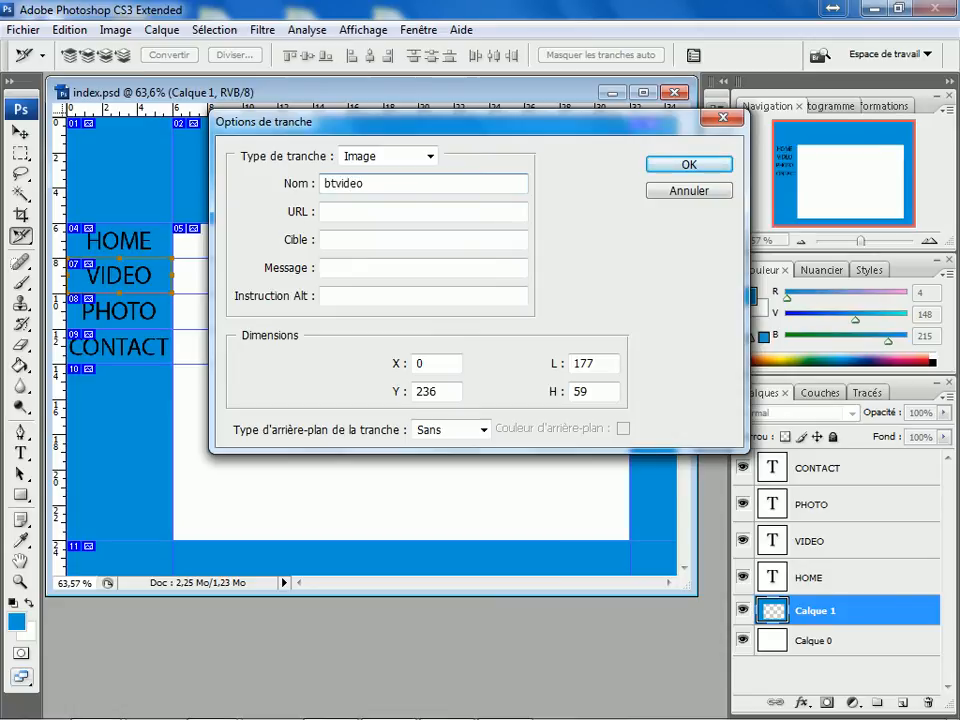
pyautogui.click(686, 165)
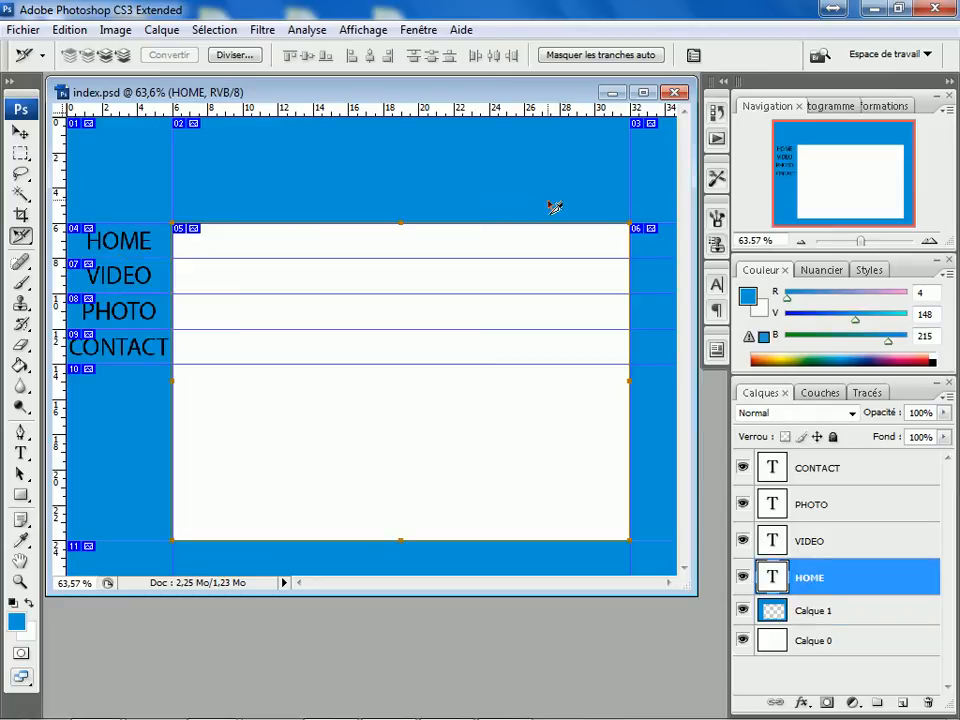
# Step: Name the large slice over the white content area centre
pyautogui.doubleClick(424, 476)
pyautogui.write('centre')
pyautogui.click(675, 163)
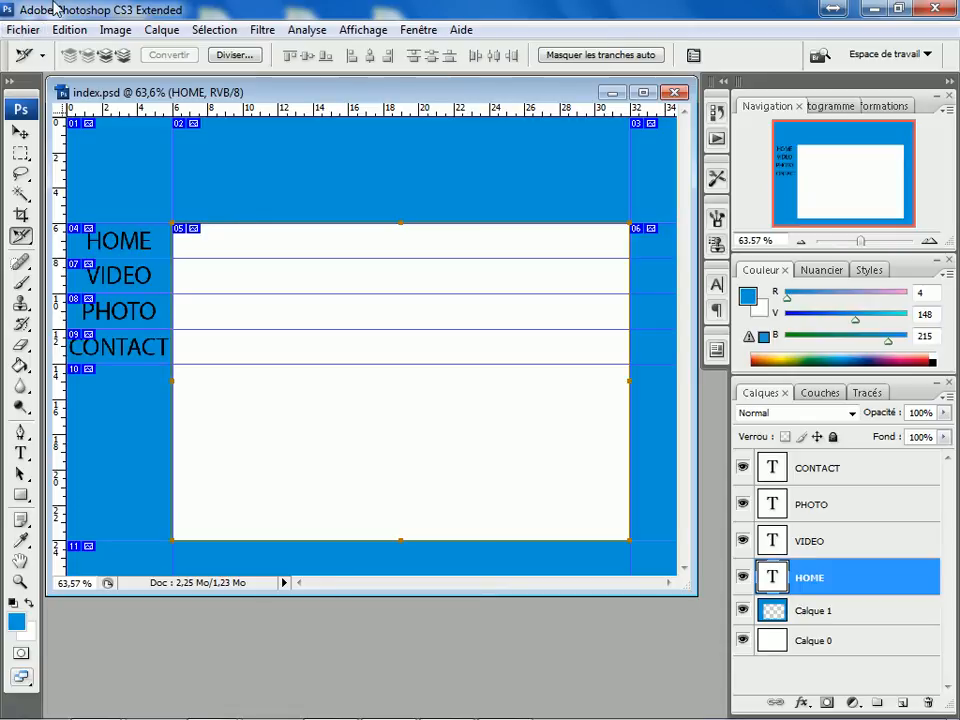
# Step: Open the page in Save for Web & Devices, fit it in the preview and select all the slices
pyautogui.click(20, 30)
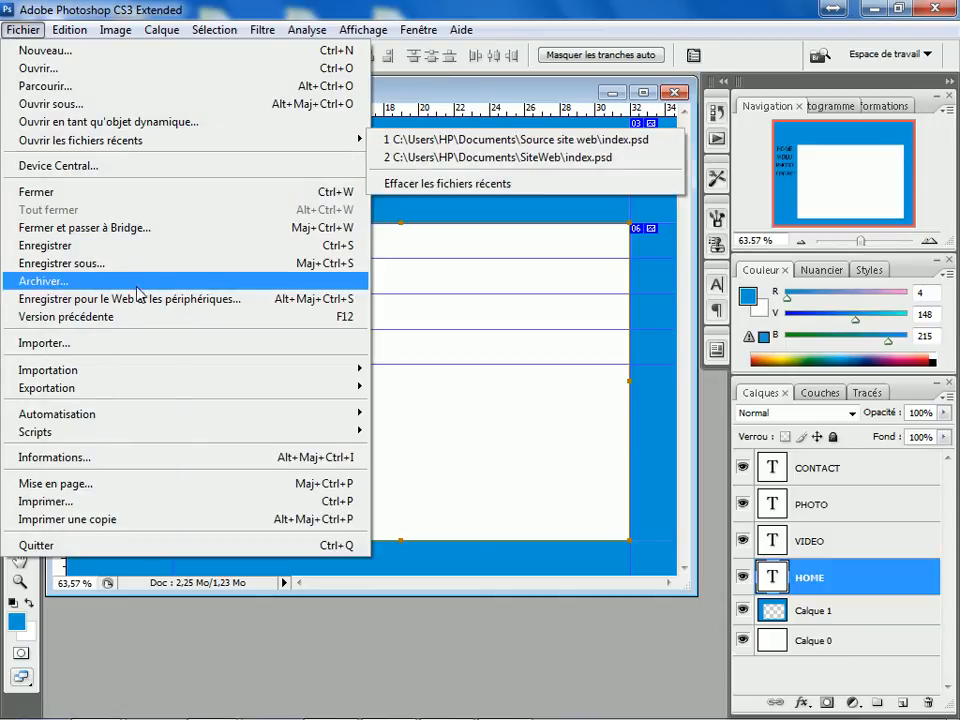
pyautogui.click(165, 302)
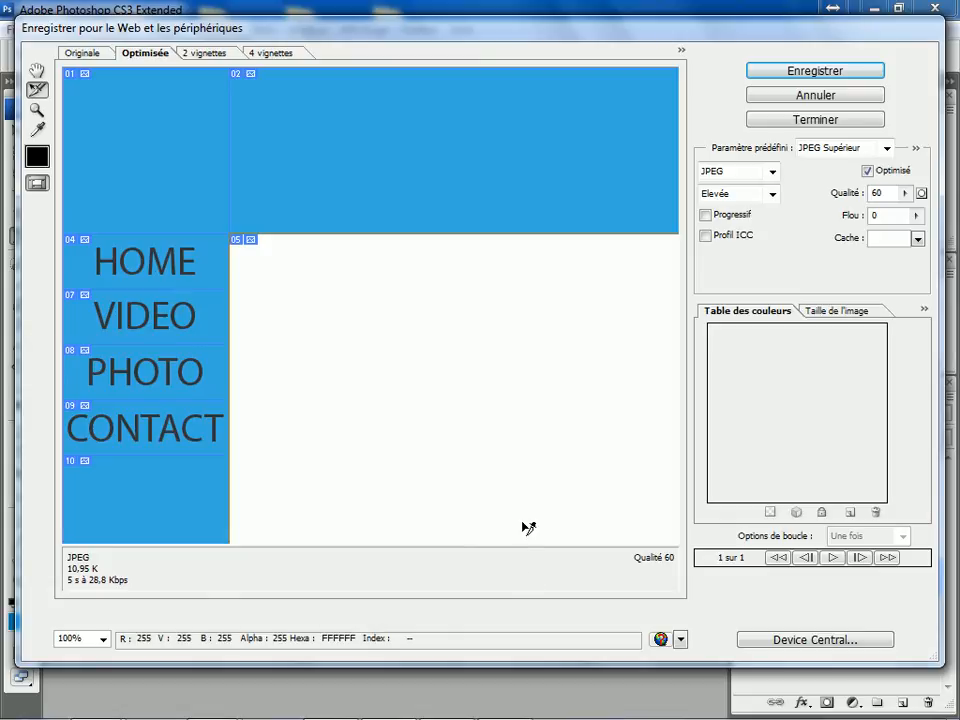
pyautogui.click(37, 72)
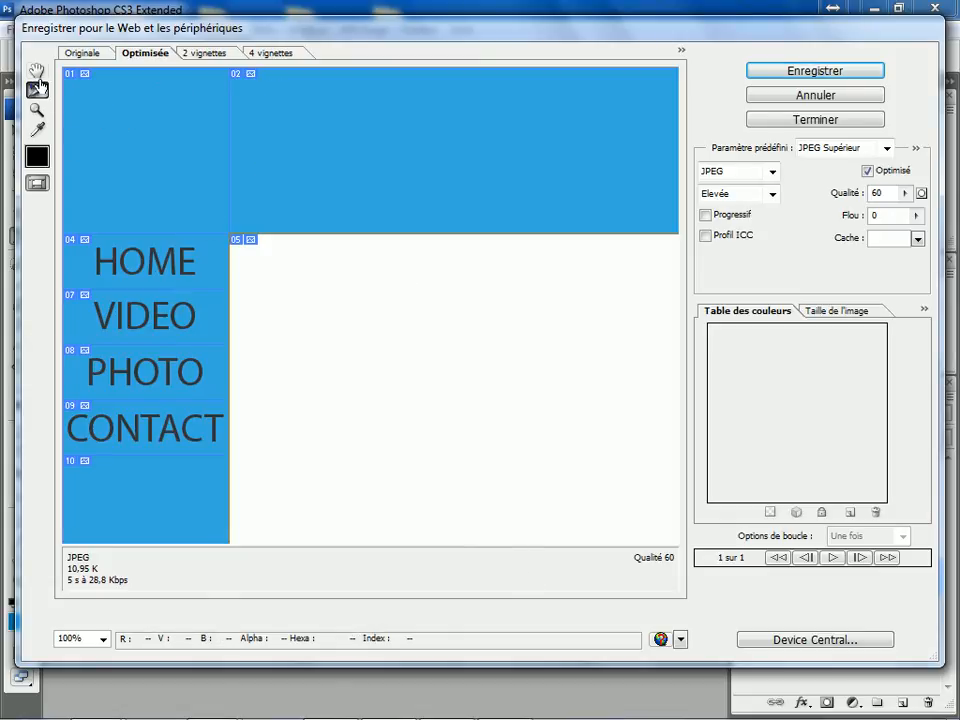
pyautogui.doubleClick(37, 74)
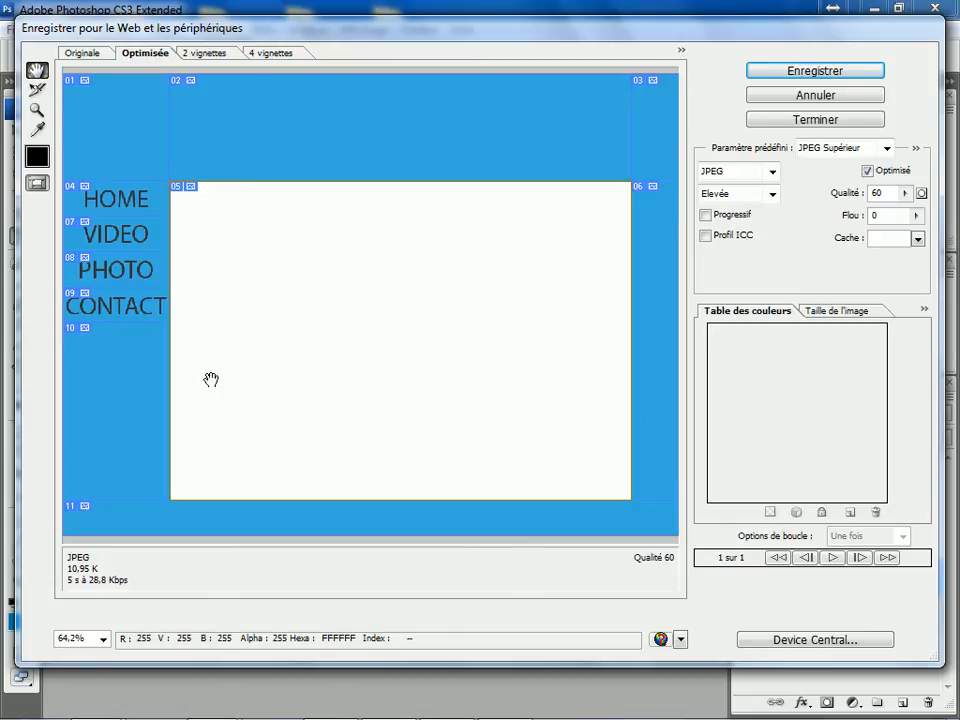
pyautogui.click(37, 89)
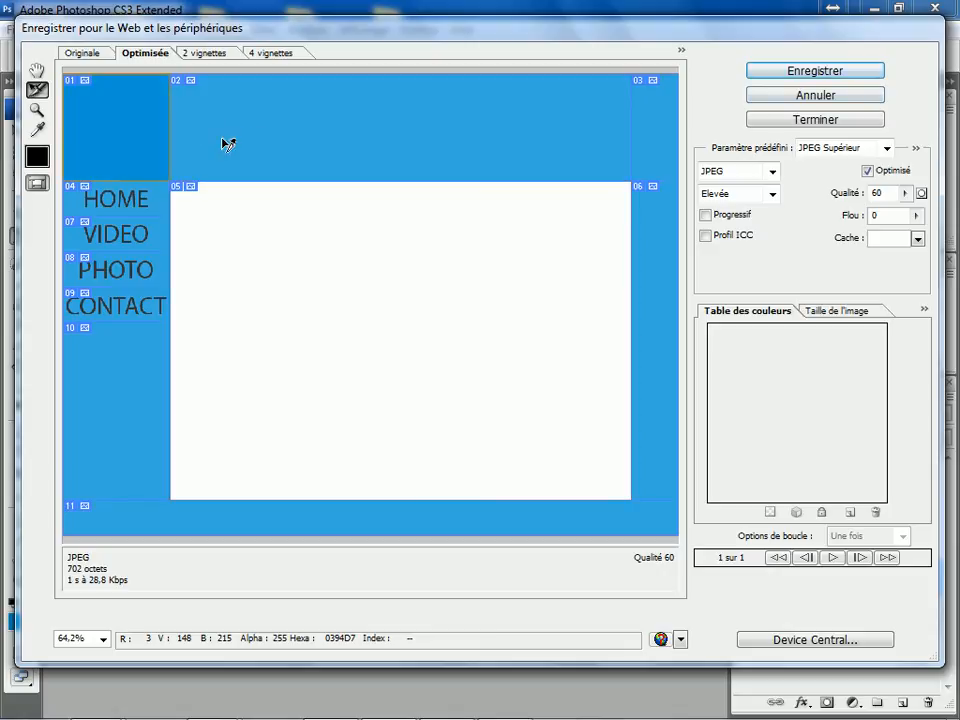
pyautogui.click(129, 268)
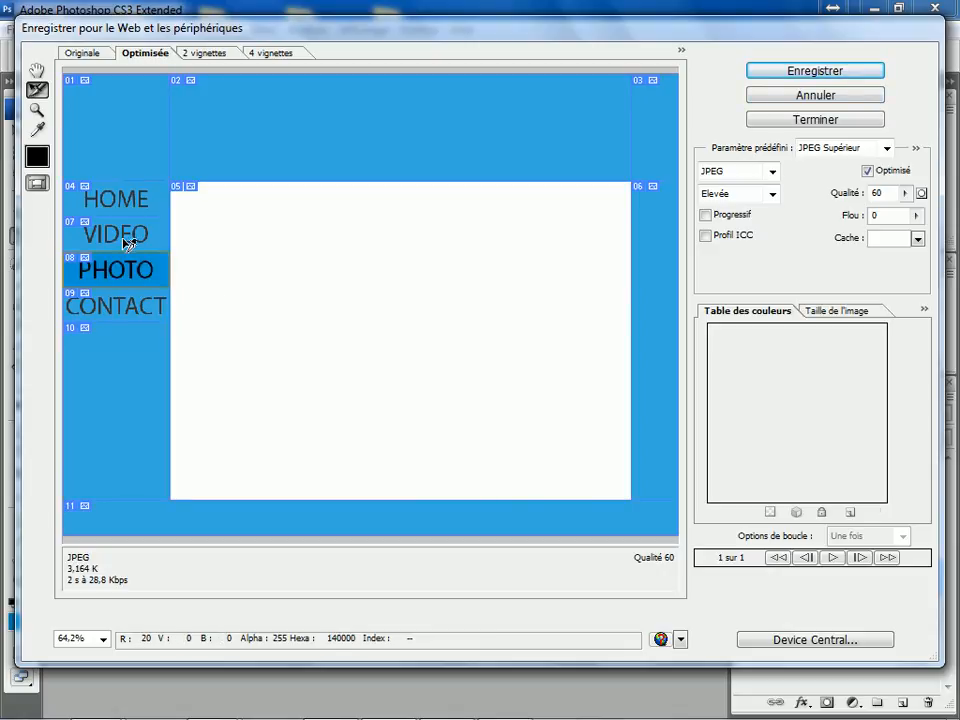
pyautogui.click(97, 198)
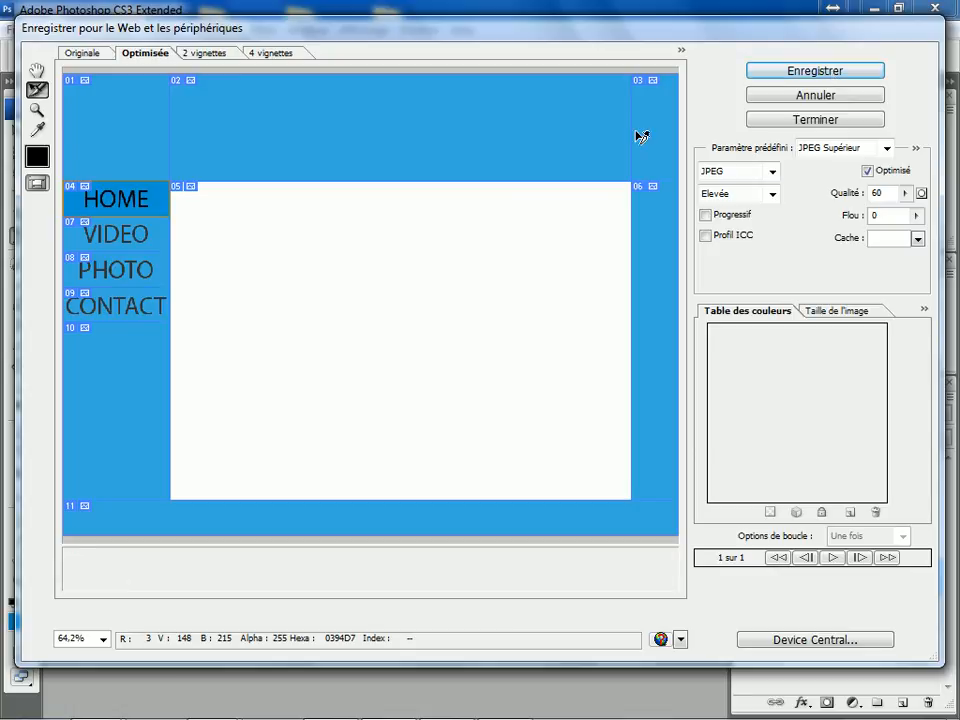
pyautogui.hotkey('ctrl', 'a')
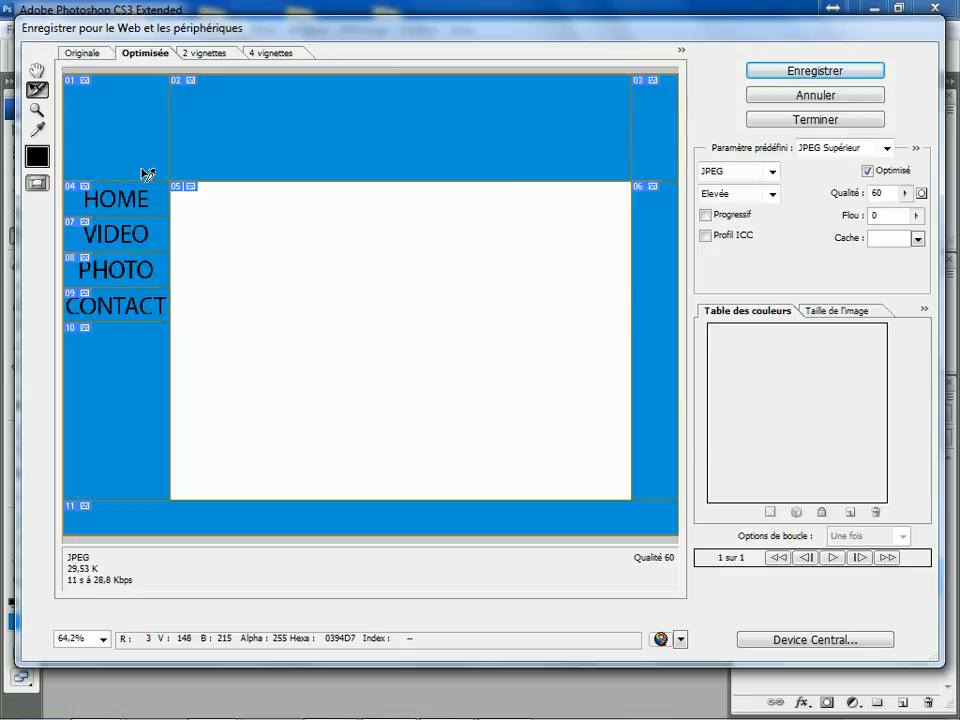
# Step: Start saving the optimised copy in the SiteWeb folder and set its type to HTML et images (*.html)
pyautogui.click(797, 76)
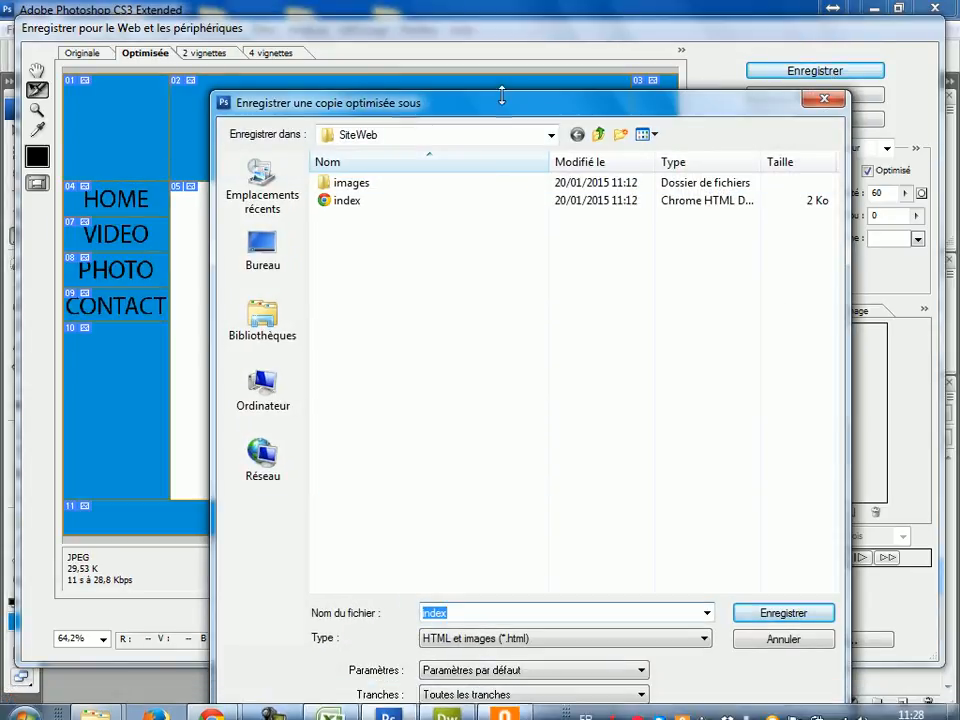
pyautogui.moveTo(503, 100); pyautogui.dragTo(434, 18)
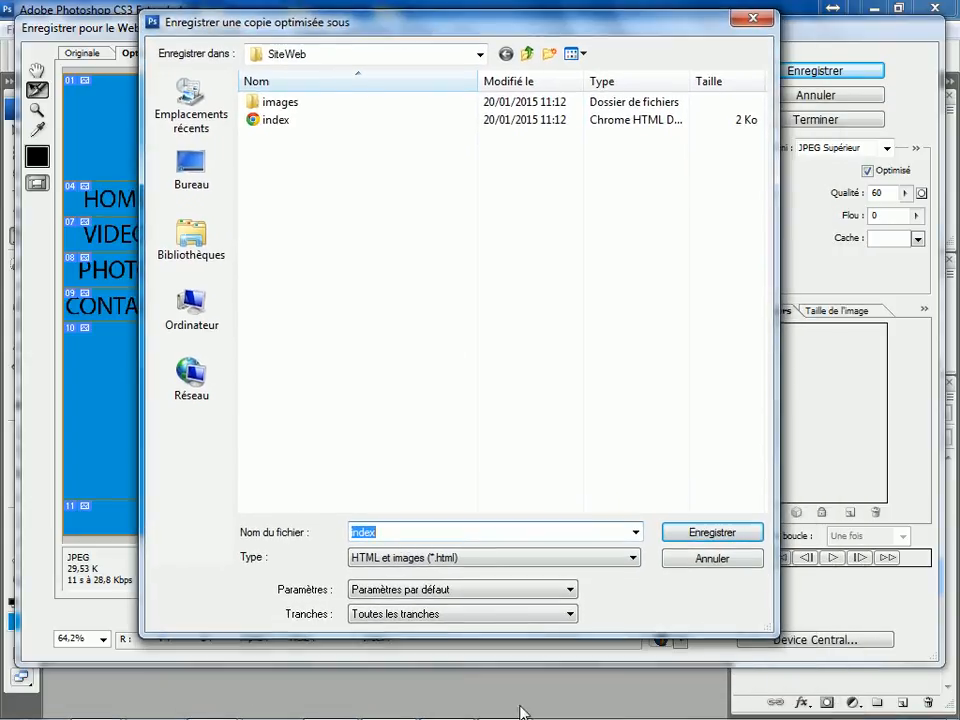
pyautogui.click(514, 562)
pyautogui.click(427, 589)
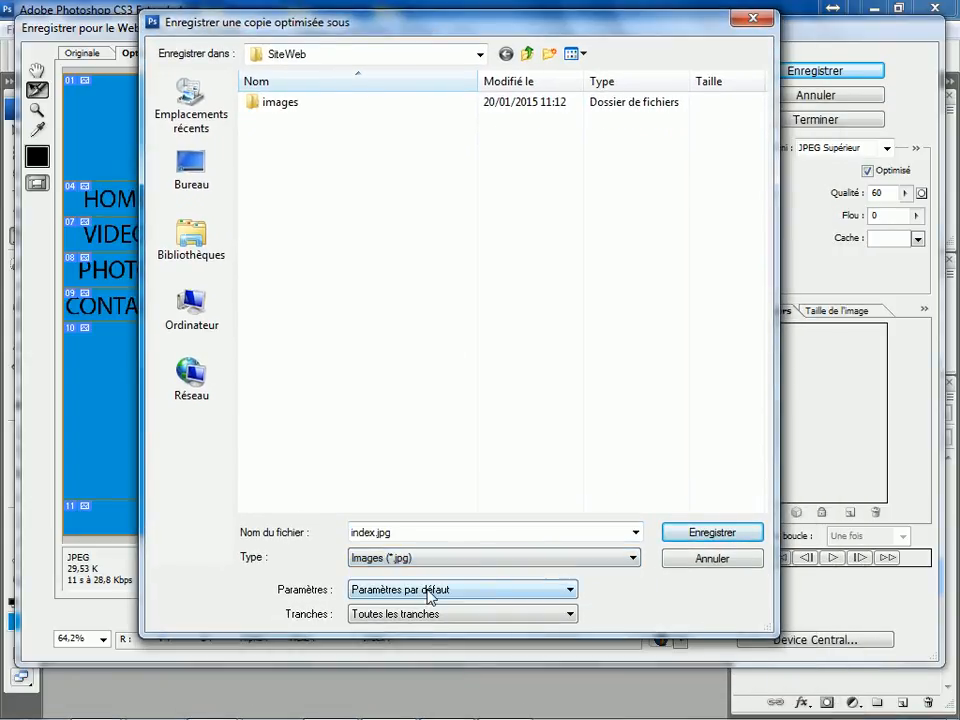
pyautogui.click(443, 561)
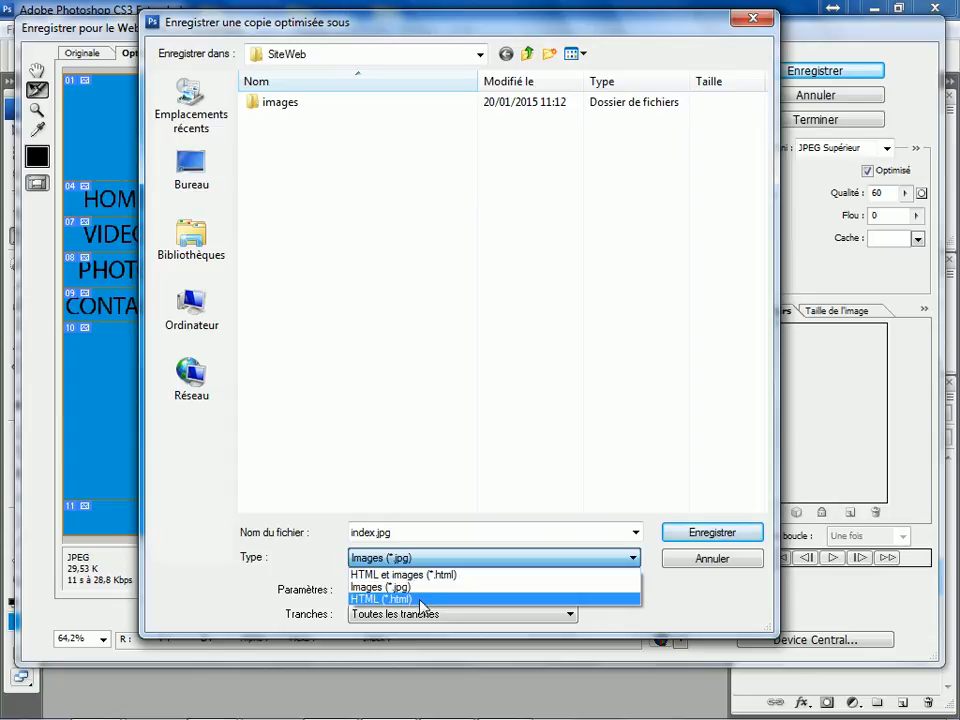
pyautogui.click(422, 600)
pyautogui.click(425, 562)
pyautogui.click(397, 574)
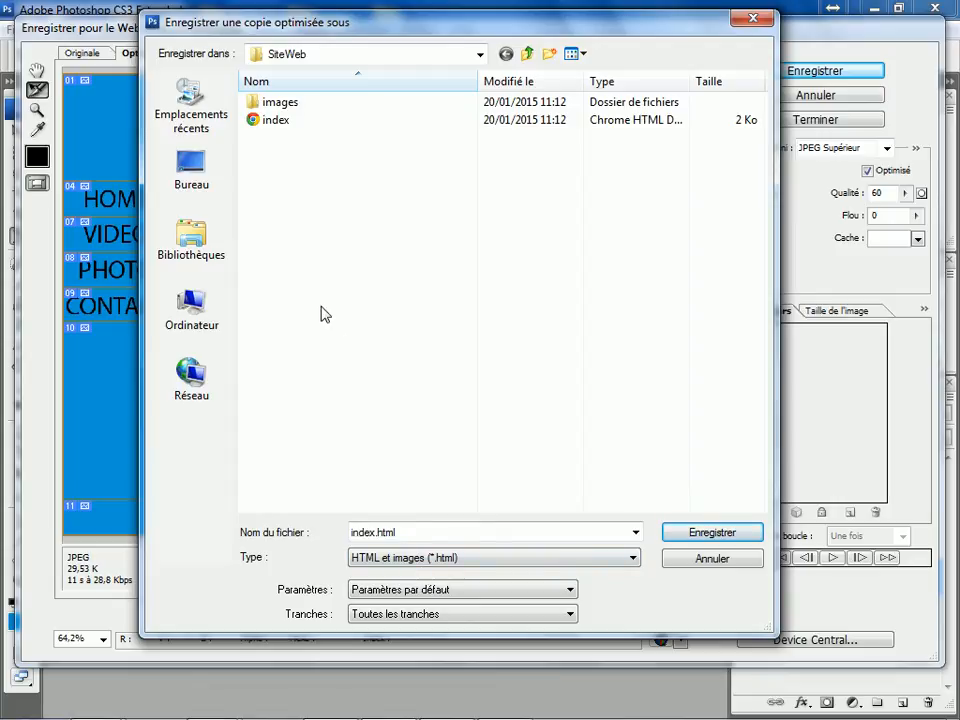
# Step: Delete the old index file and images folder from the SiteWeb folder within the save dialog
pyautogui.click(276, 120)
pyautogui.press('Delete')
pyautogui.click(551, 443)
pyautogui.click(316, 102)
pyautogui.press('Delete')
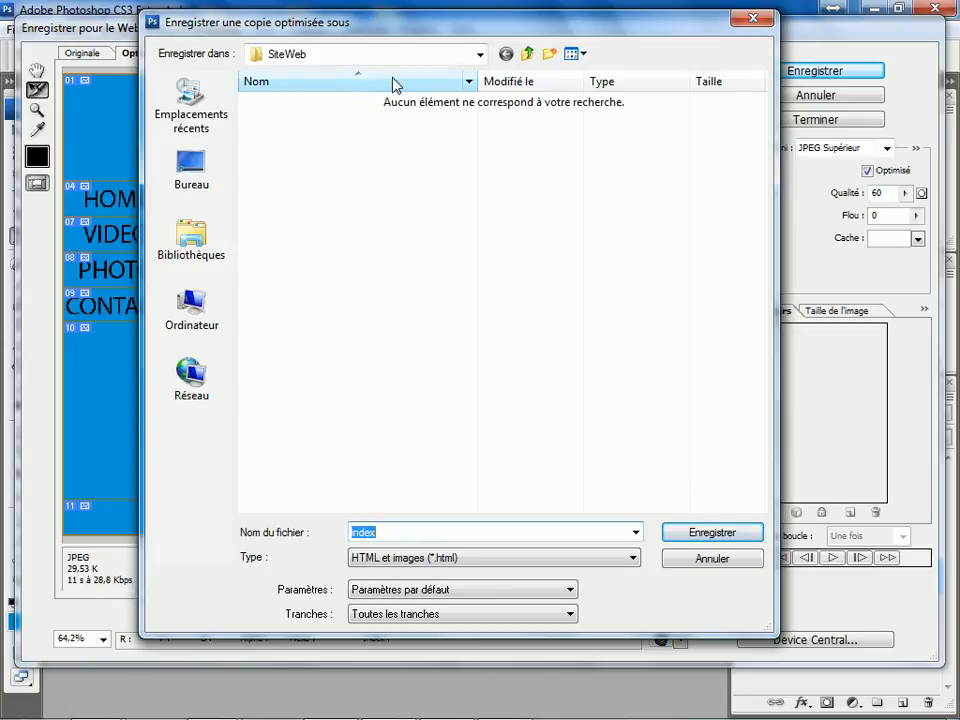
# Step: Save the HTML page and all slice images as index in the SiteWeb folder
pyautogui.click(712, 541)
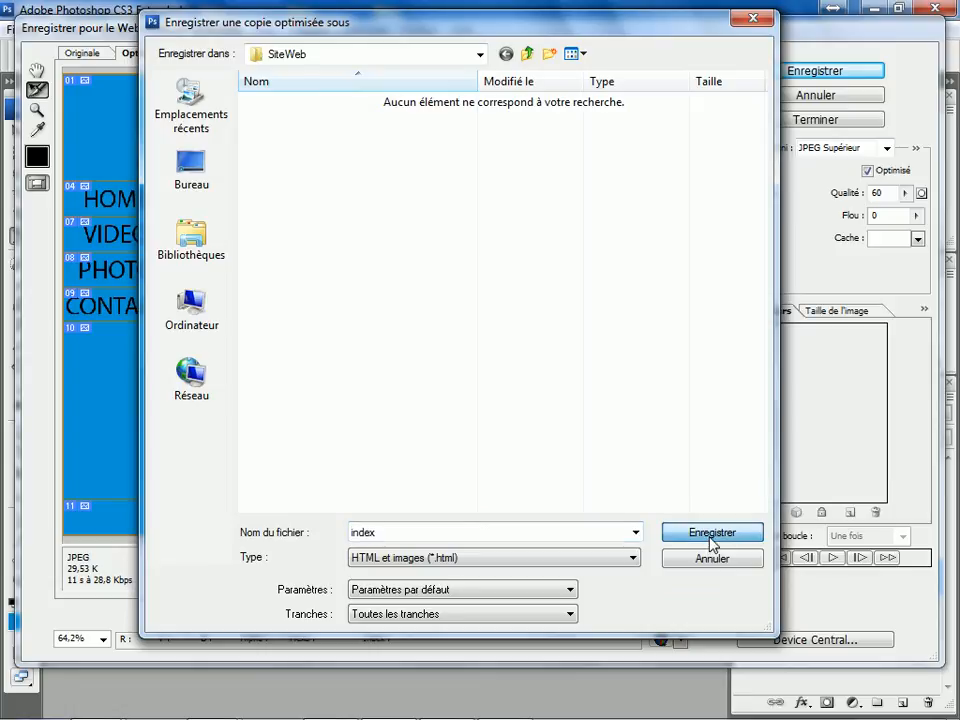
pyautogui.click(694, 397)
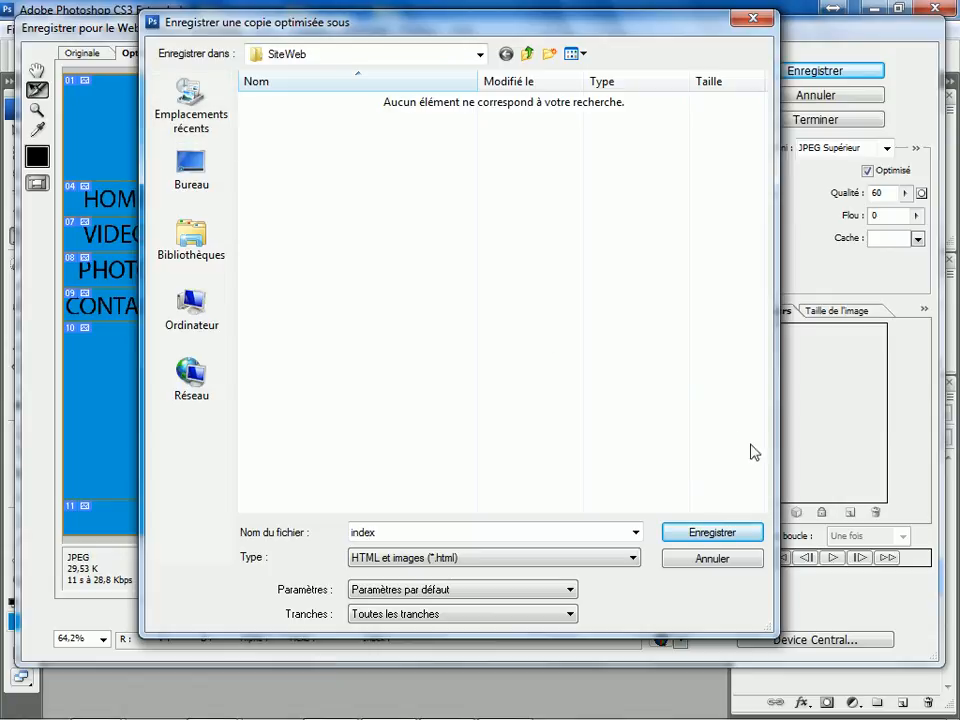
pyautogui.click(733, 568)
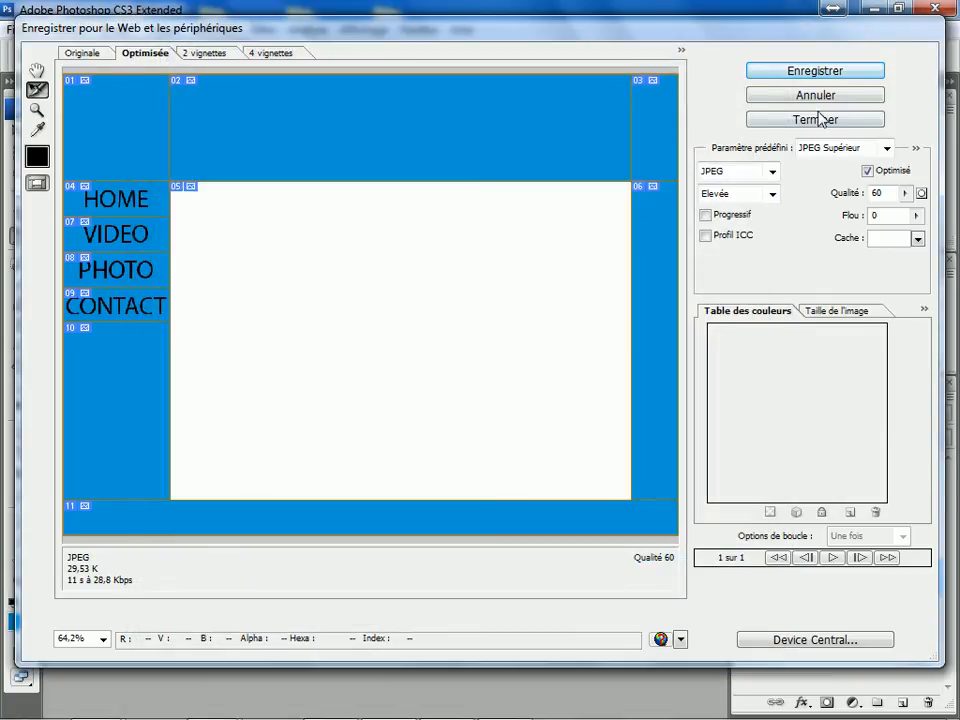
pyautogui.click(810, 77)
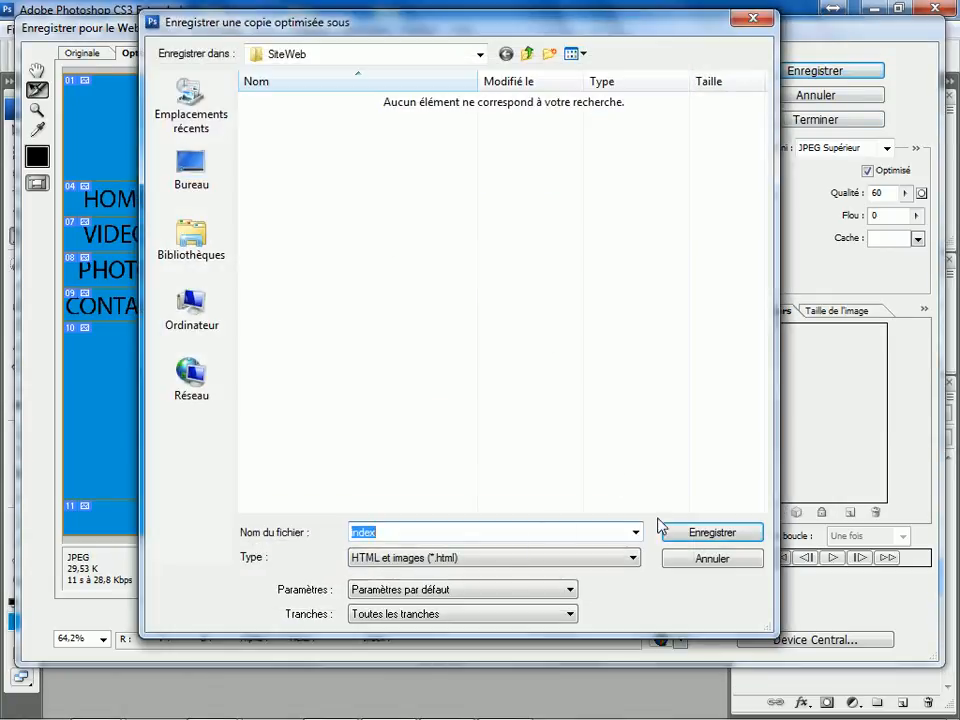
pyautogui.click(735, 537)
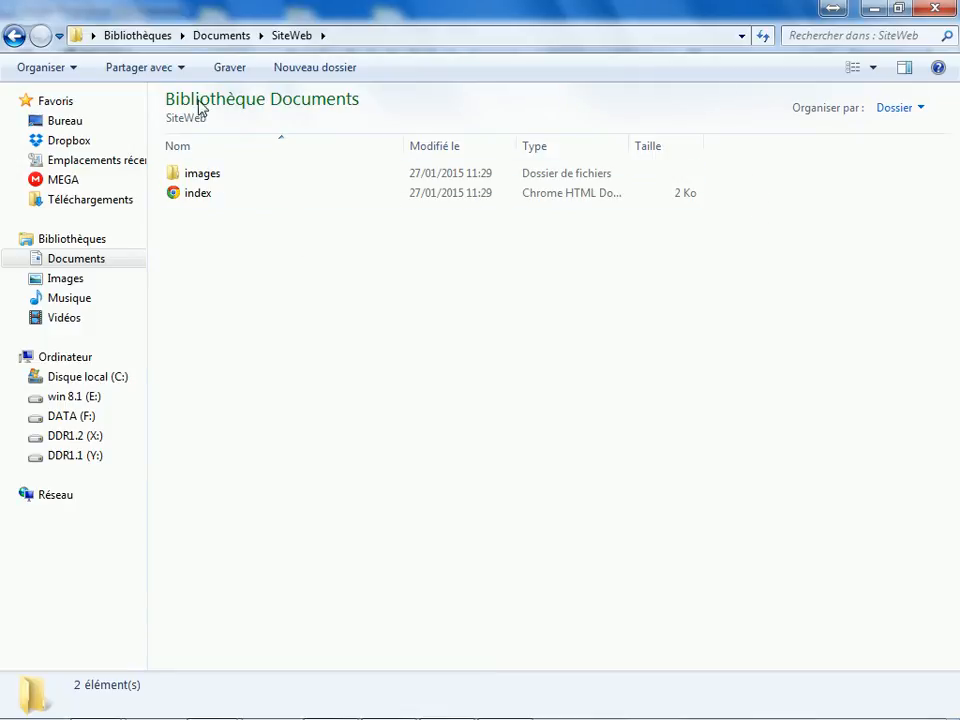
# Step: Open the exported index page from the SiteWeb folder in Chrome, and close the webmail and Microsoft Volume Licensing tabs
pyautogui.click(242, 37)
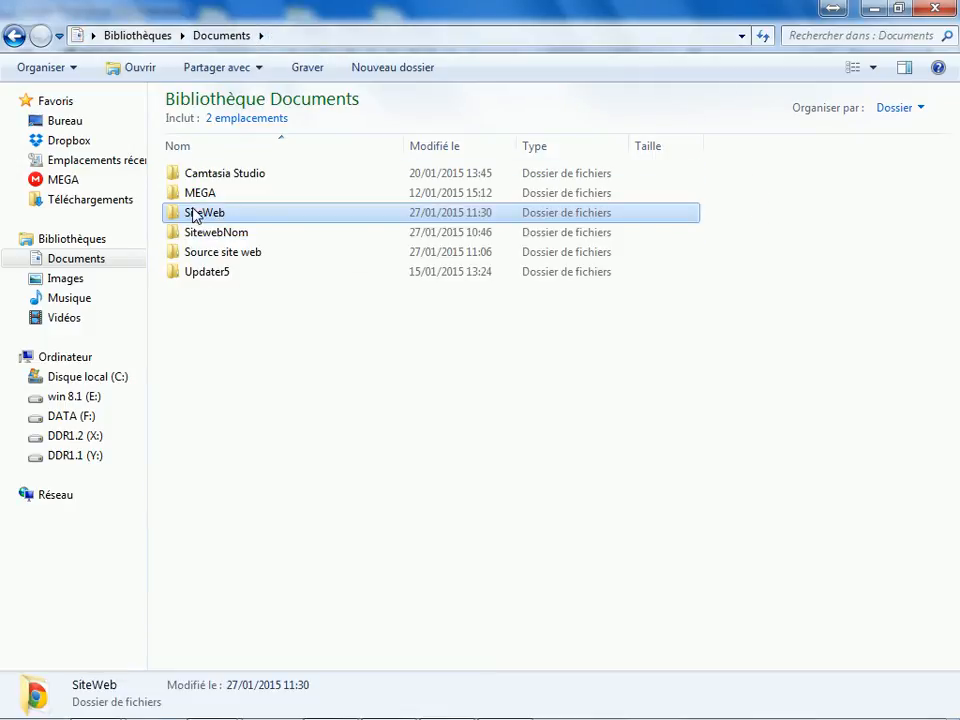
pyautogui.doubleClick(196, 217)
pyautogui.doubleClick(208, 197)
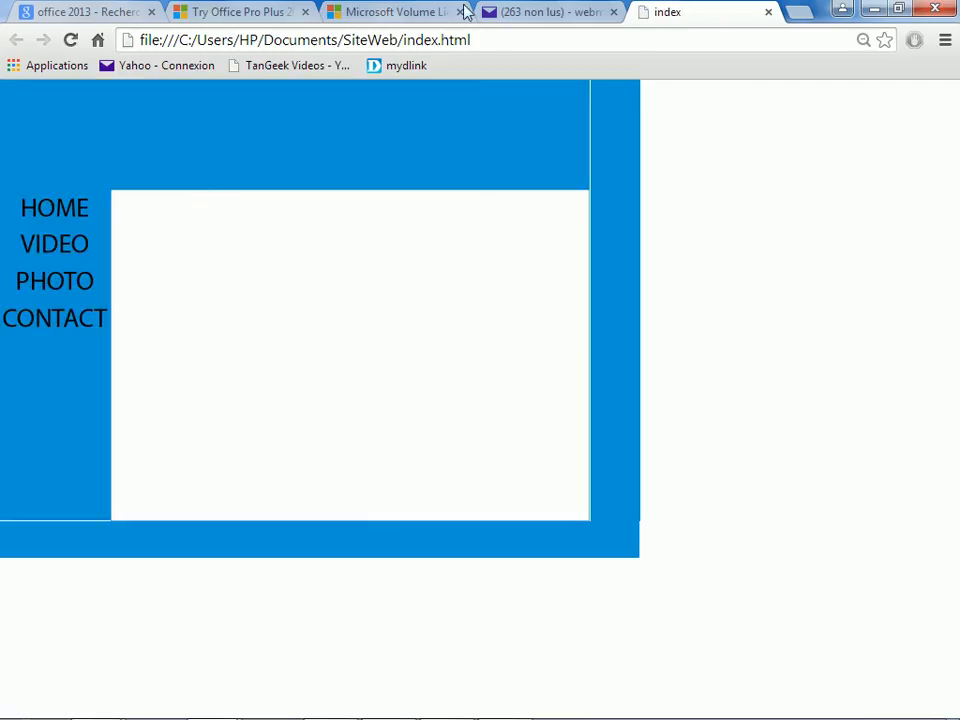
pyautogui.click(612, 12)
pyautogui.click(459, 12)
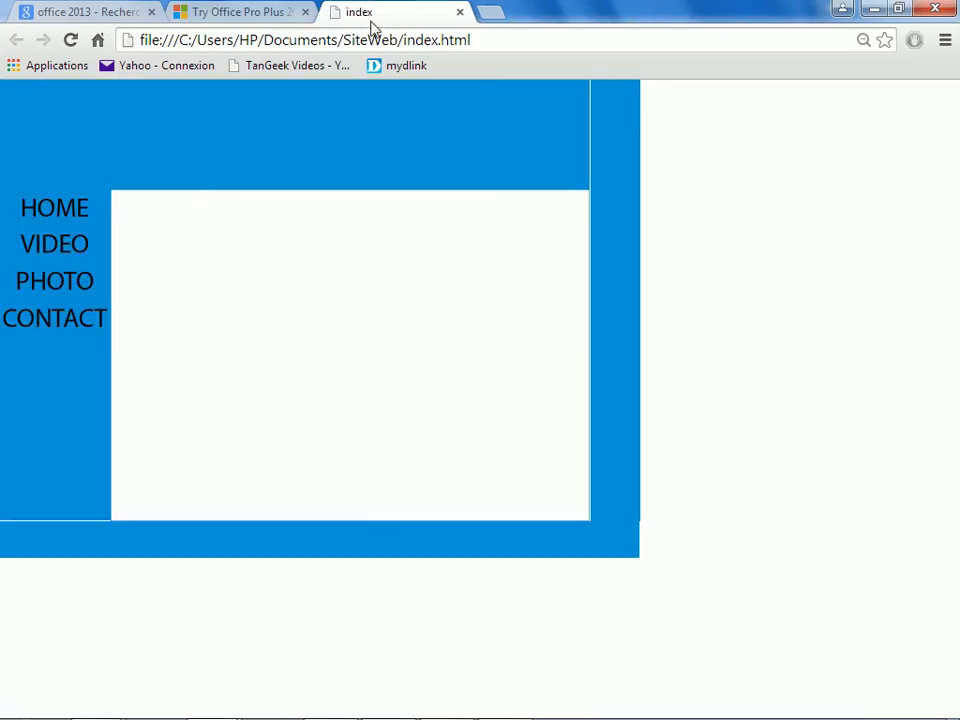
# Step: Close the Office 2013 search and Office Pro Plus trial tabs, and reset the exported index page to its default zoom
pyautogui.click(305, 12)
pyautogui.click(152, 12)
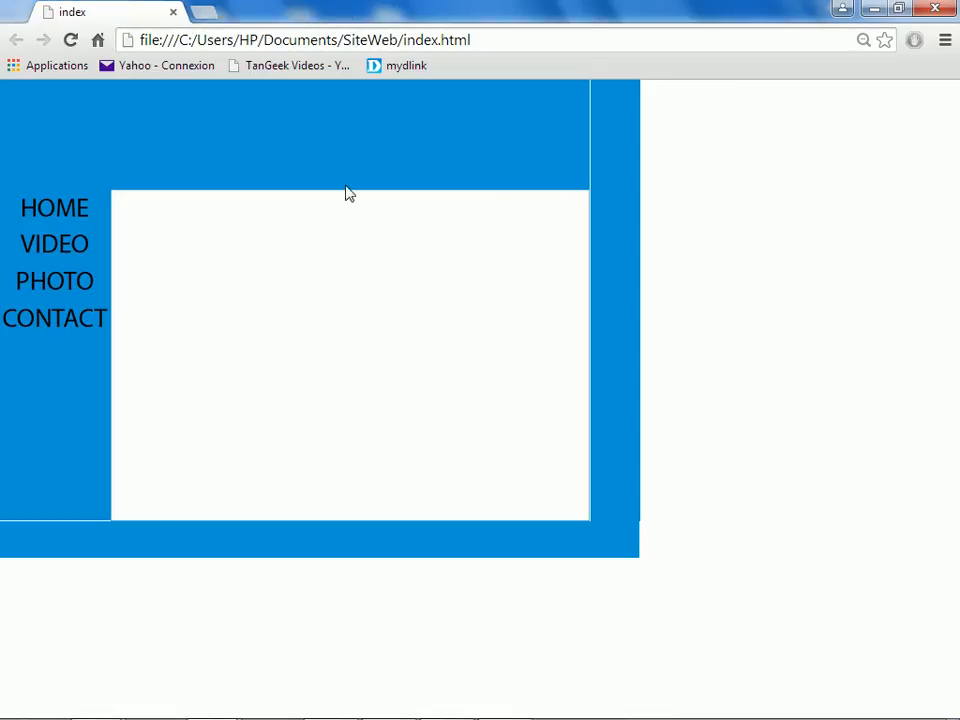
pyautogui.click(862, 40)
pyautogui.click(814, 107)
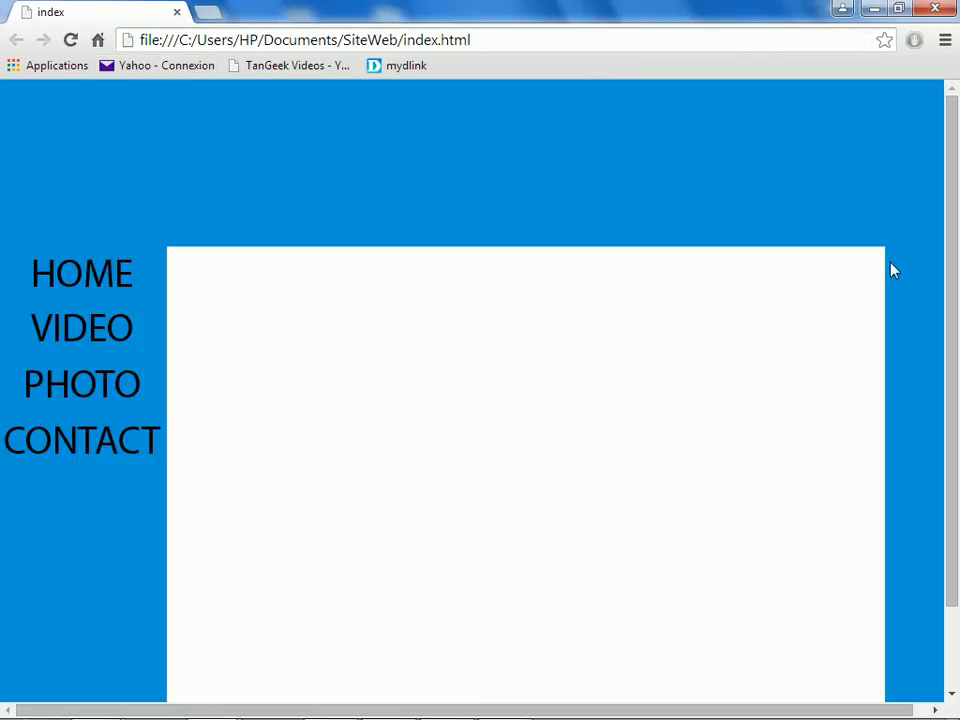
pyautogui.click(870, 41)
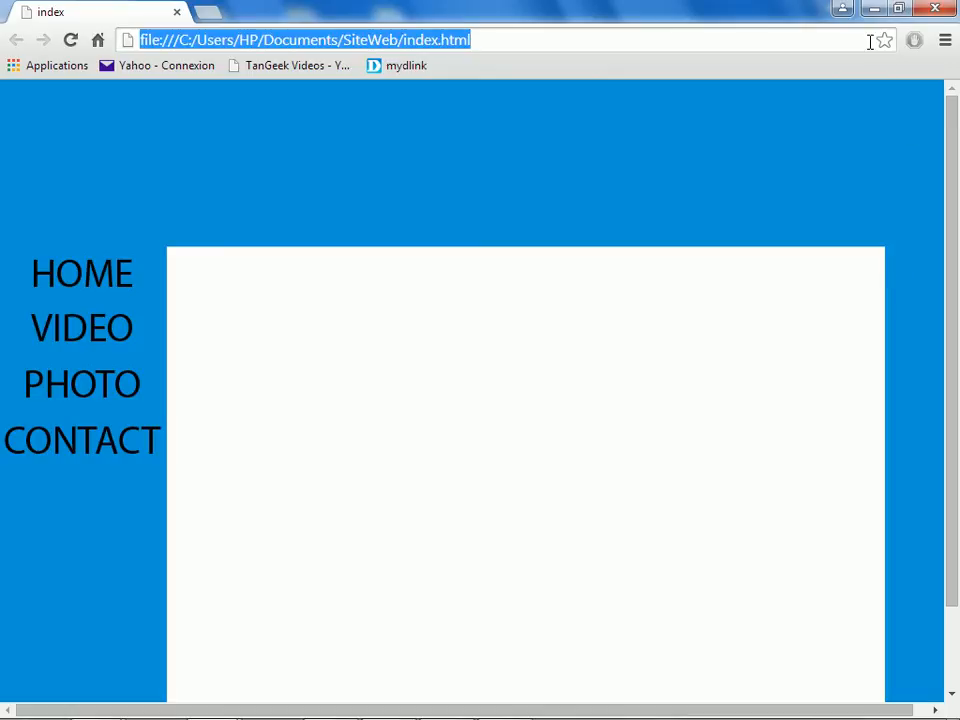
# Step: Examine the exported index page from its header to its bottom band, including the menu labels and the white content area
pyautogui.scroll(-1, 841, 331)
pyautogui.scroll(1, 782, 471)
pyautogui.scroll(-1, 789, 467)
pyautogui.scroll(1, 789, 467)
pyautogui.scroll(-1, 790, 470)
pyautogui.scroll(1, 789, 469)
pyautogui.scroll(-1, 789, 469)
pyautogui.scroll(1, 789, 469)
pyautogui.scroll(-1, 791, 462)
pyautogui.scroll(1, 790, 460)
pyautogui.scroll(-1, 789, 459)
pyautogui.moveTo(528, 393); pyautogui.dragTo(118, 303)
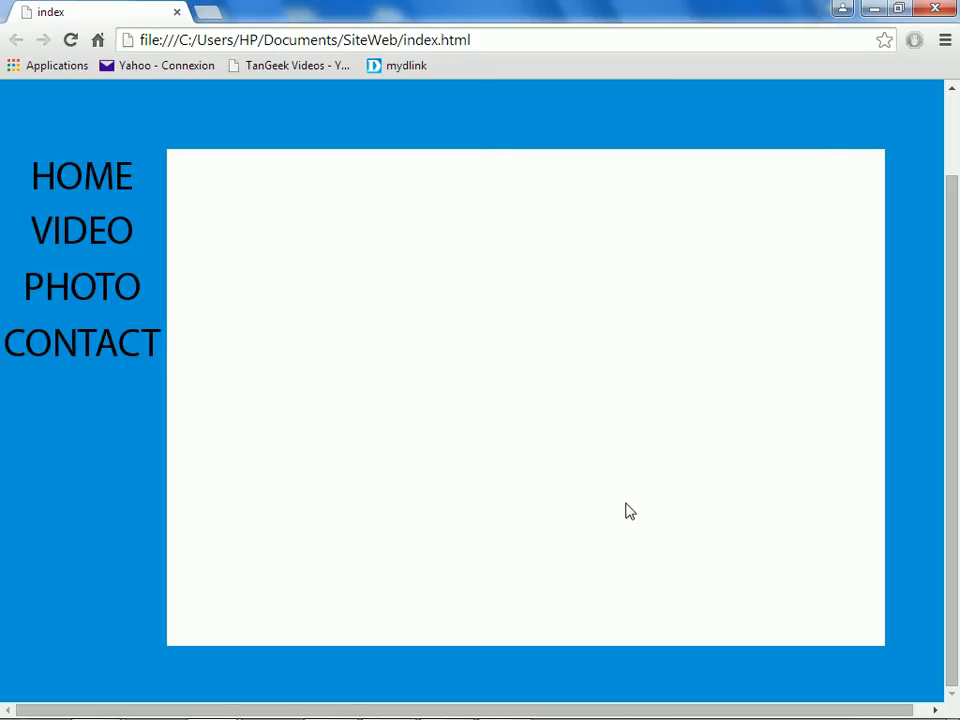
# Step: Check how the index page's slices fit together at several reduced zoom levels, and return to the default zoom
pyautogui.hotkey('ctrl', '-')
pyautogui.hotkey('ctrl', '-')
pyautogui.hotkey('ctrl', '-')
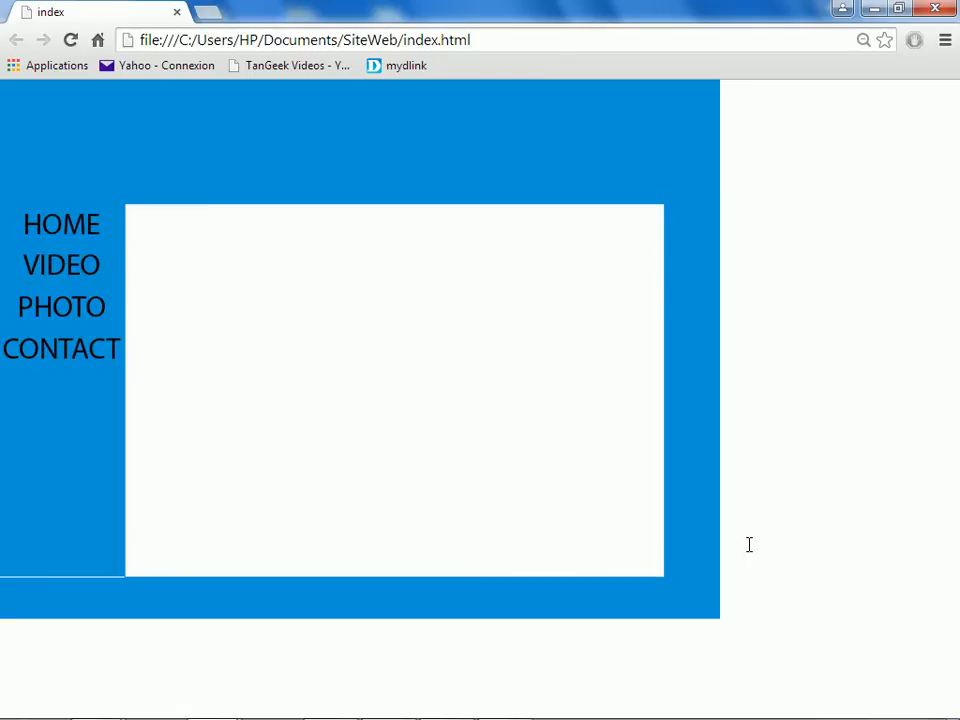
pyautogui.keyDown('ctrl'); pyautogui.scroll(-2, 846, 563); pyautogui.keyUp('ctrl')
pyautogui.keyDown('ctrl'); pyautogui.scroll(4, 850, 565); pyautogui.keyUp('ctrl')
pyautogui.keyDown('ctrl'); pyautogui.scroll(-1, 848, 566); pyautogui.keyUp('ctrl')
pyautogui.keyDown('ctrl'); pyautogui.scroll(1, 849, 566); pyautogui.keyUp('ctrl')
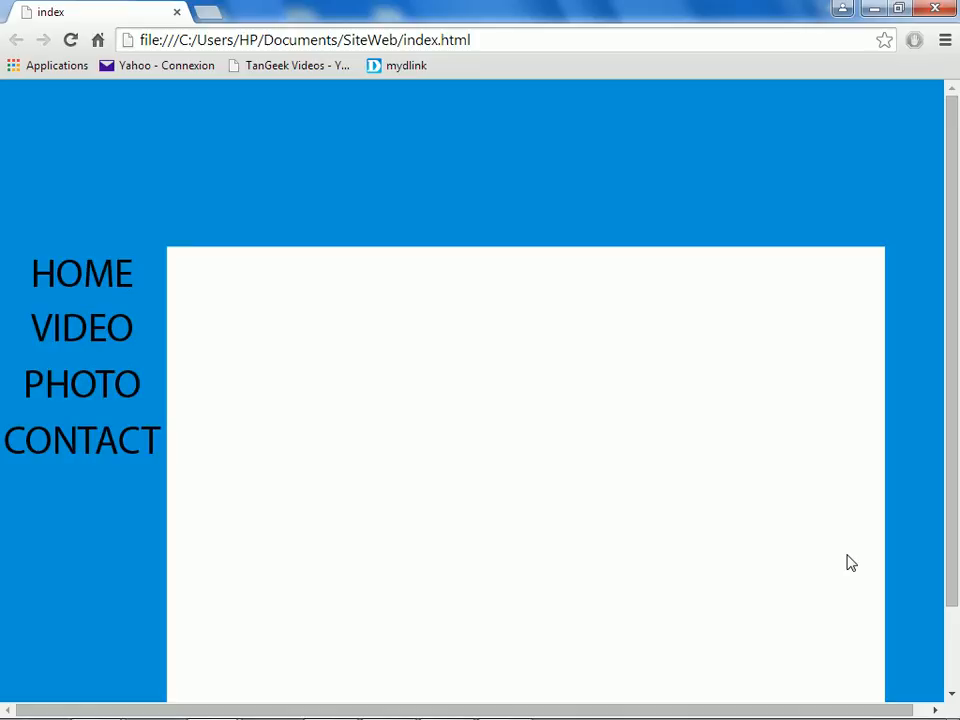